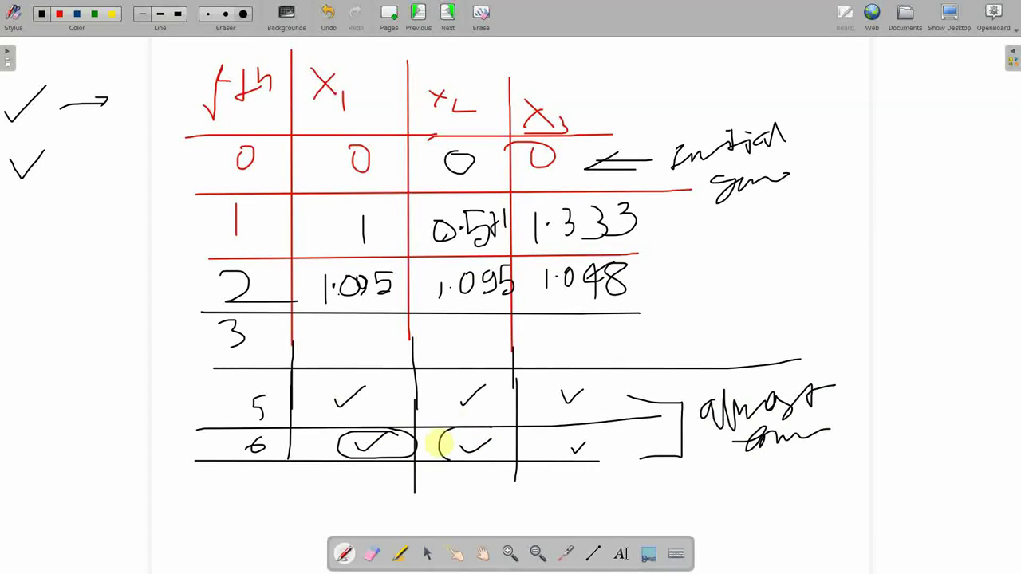
Step: Circle the row 6 tick under x3 and add a row 7 with a tick under each of x1, x2 and x3
drag(591, 429, 541, 452)
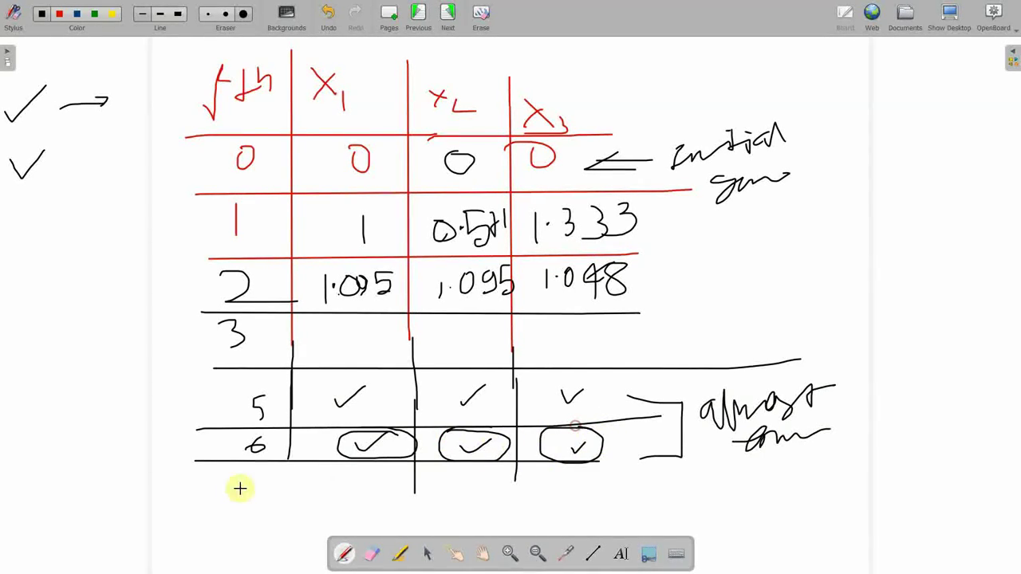
drag(290, 452, 284, 526)
mouse_move(234, 481)
mouse_down()
mouse_move(257, 503)
mouse_move(286, 489)
mouse_up()
drag(405, 475, 404, 499)
drag(318, 482, 379, 471)
drag(469, 488, 604, 458)
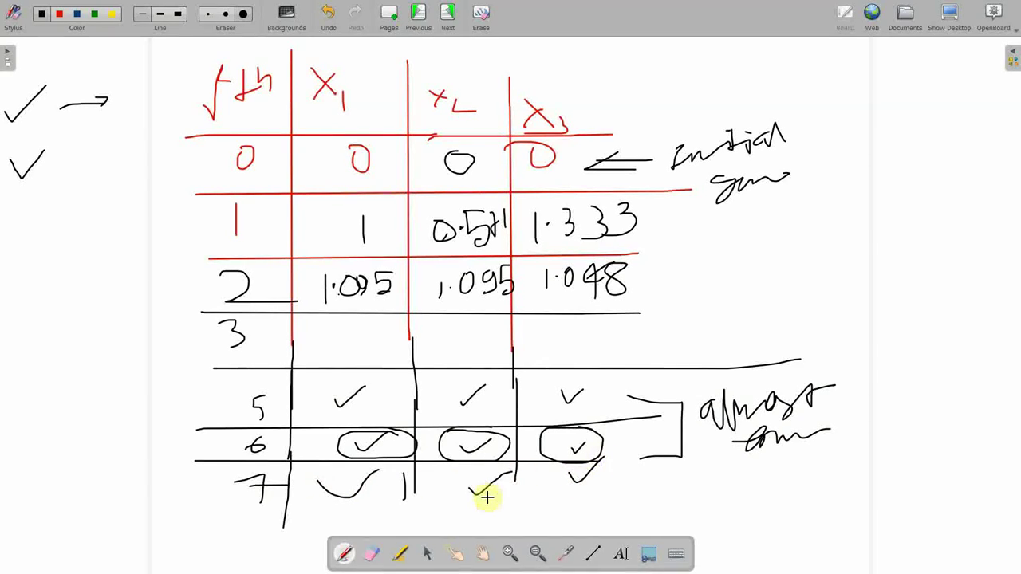
Step: Draw a tall oval around the ticks of rows 5 to 7 in each of the x1, x2 and x3 columns
mouse_move(375, 390)
mouse_down()
mouse_move(319, 446)
mouse_move(332, 519)
mouse_move(362, 375)
mouse_up()
mouse_move(456, 381)
mouse_down()
mouse_move(455, 516)
mouse_move(492, 415)
mouse_up()
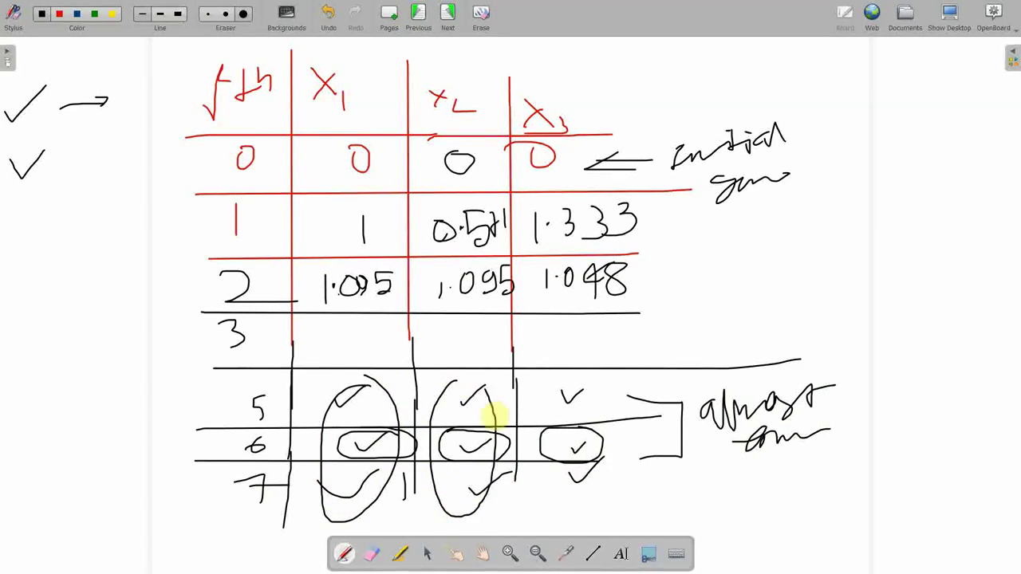
mouse_move(557, 383)
mouse_down()
mouse_move(567, 540)
mouse_move(611, 472)
mouse_move(556, 384)
mouse_up()
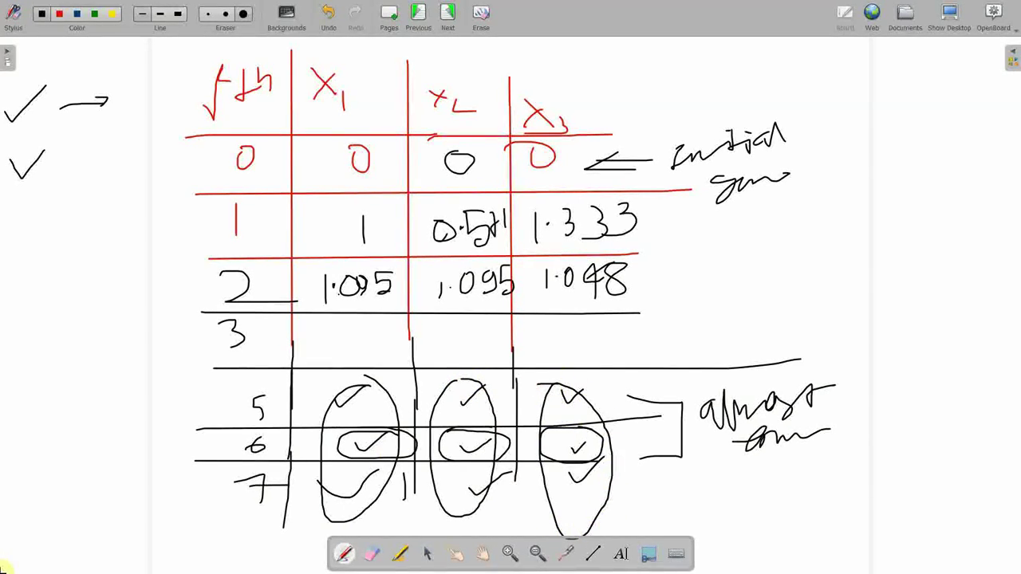
Step: Draw a box around row 7 and add an arrow from it to the handwritten, underlined label "Ans"
drag(322, 479, 645, 477)
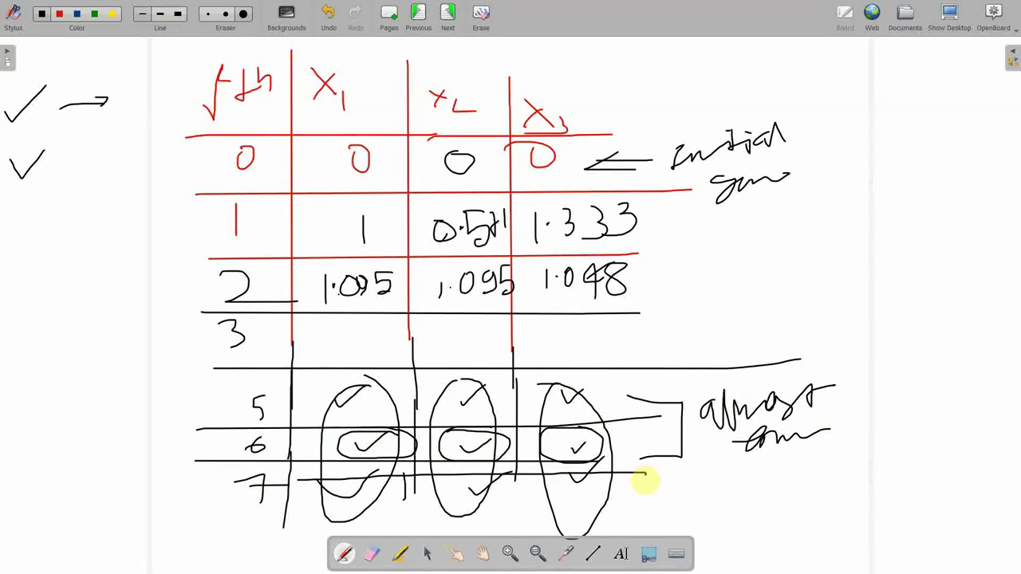
mouse_move(214, 523)
mouse_down()
mouse_move(205, 483)
mouse_move(297, 479)
mouse_up()
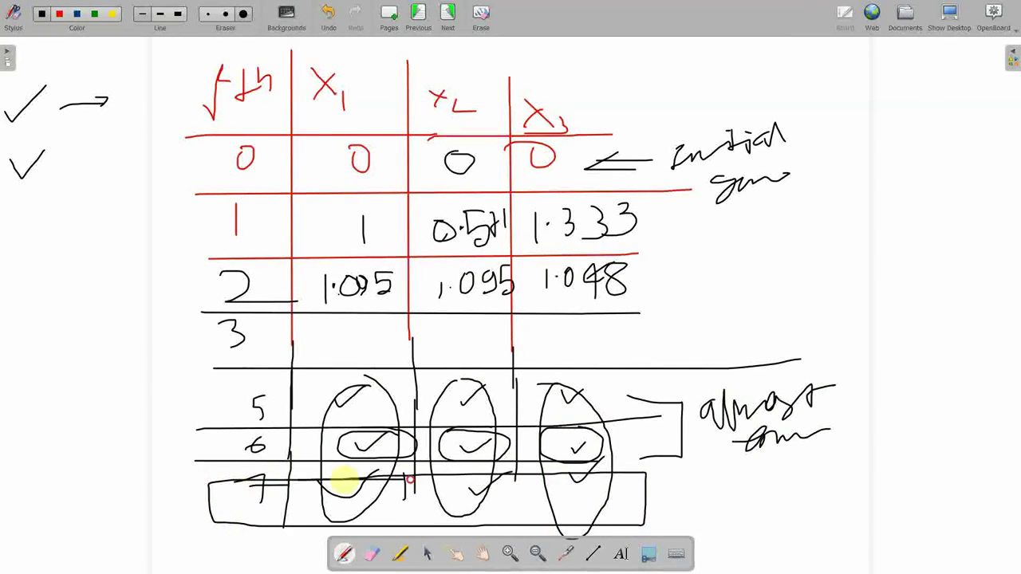
mouse_move(644, 504)
mouse_down()
mouse_move(743, 494)
mouse_move(729, 492)
mouse_move(846, 506)
mouse_up()
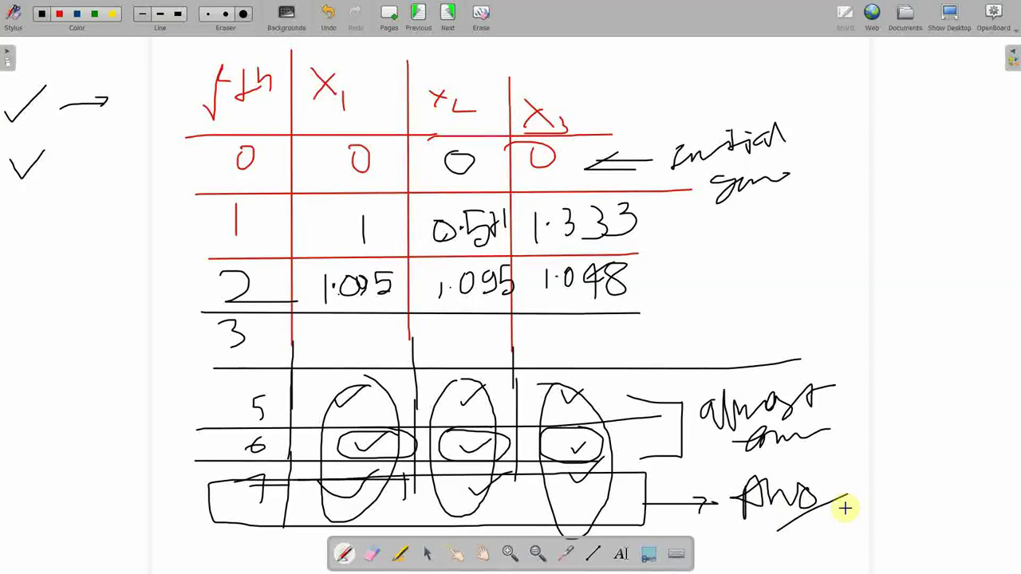
Step: Leave the whiteboard for the desktop, dismiss the PowerPoint licence notice and open Excel with a blank workbook
click(954, 14)
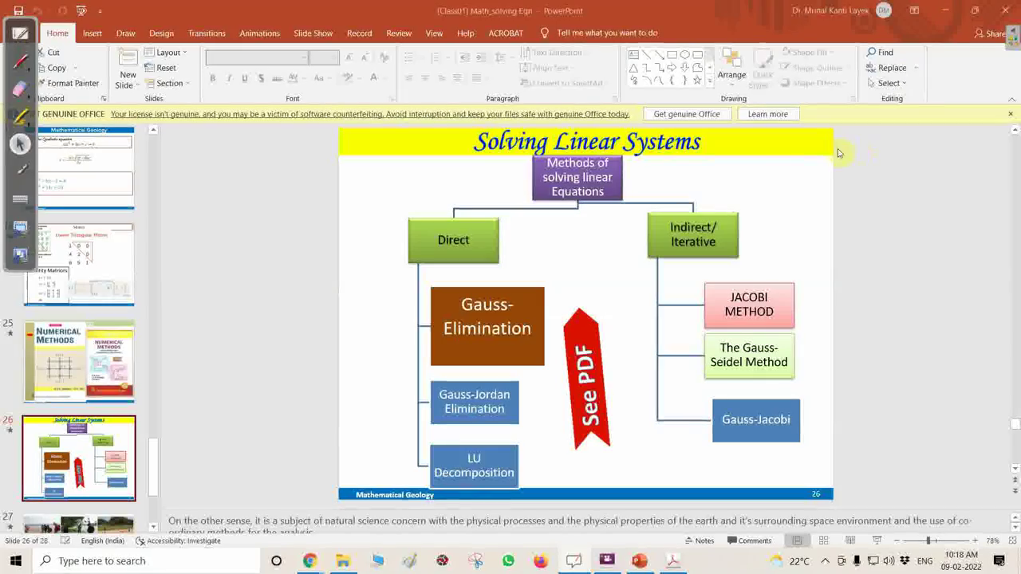
click(14, 569)
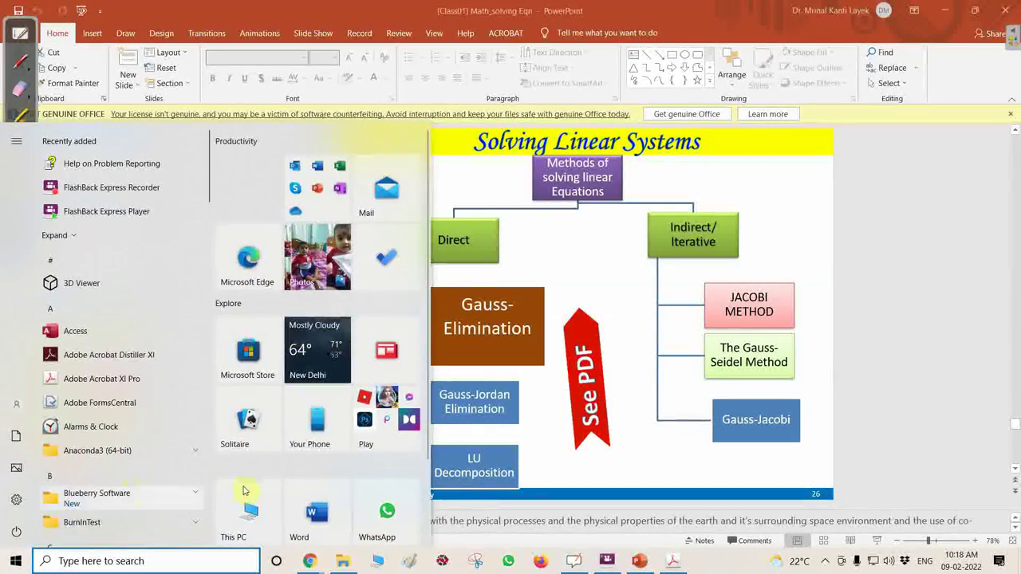
text(ex)
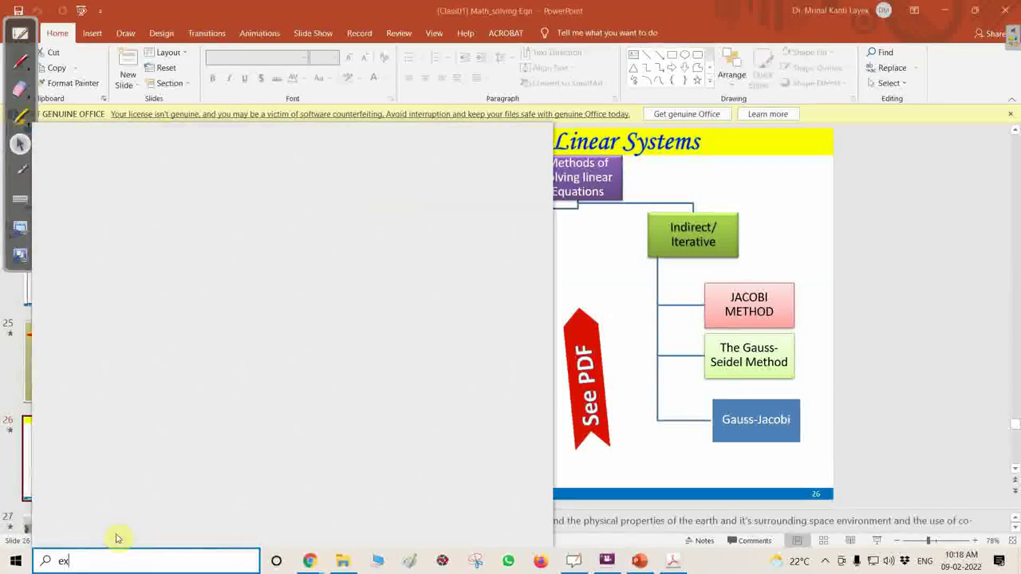
text(cel)
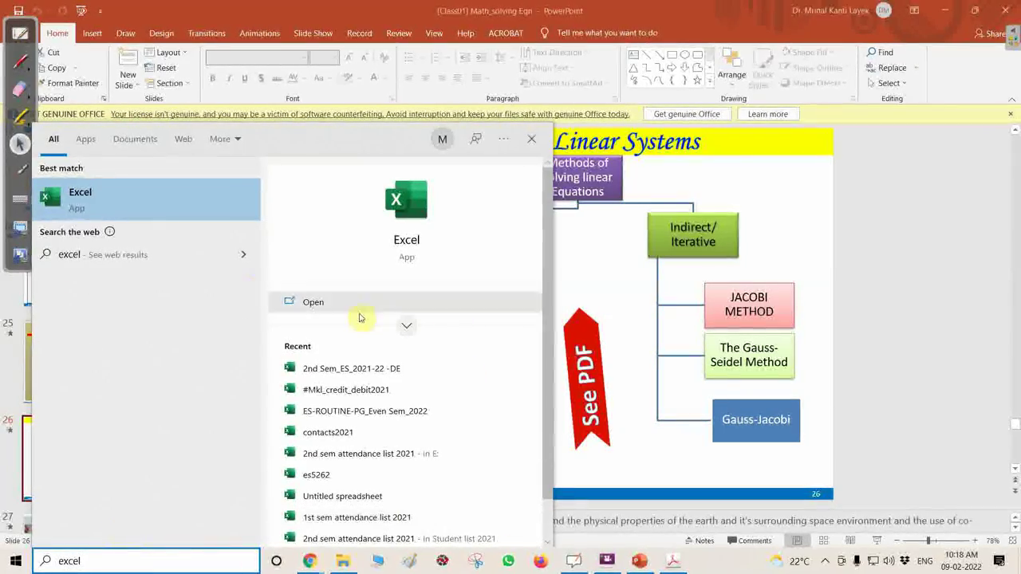
click(120, 200)
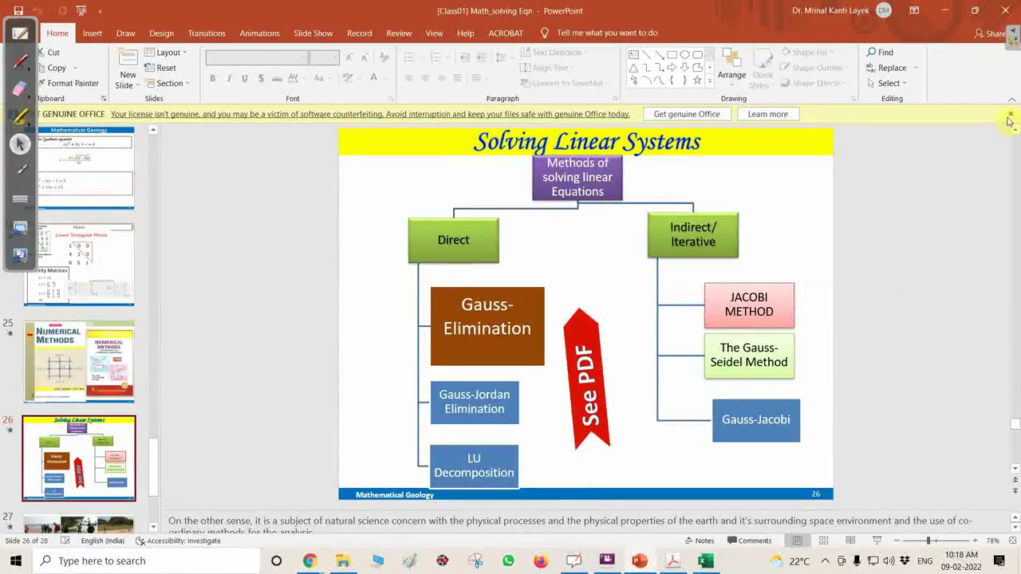
click(1009, 116)
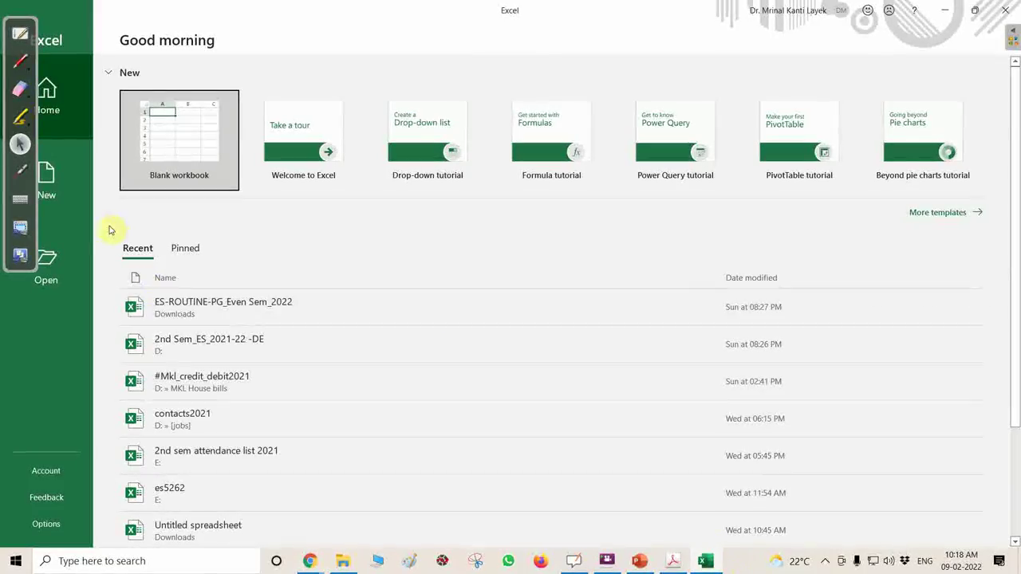
click(182, 127)
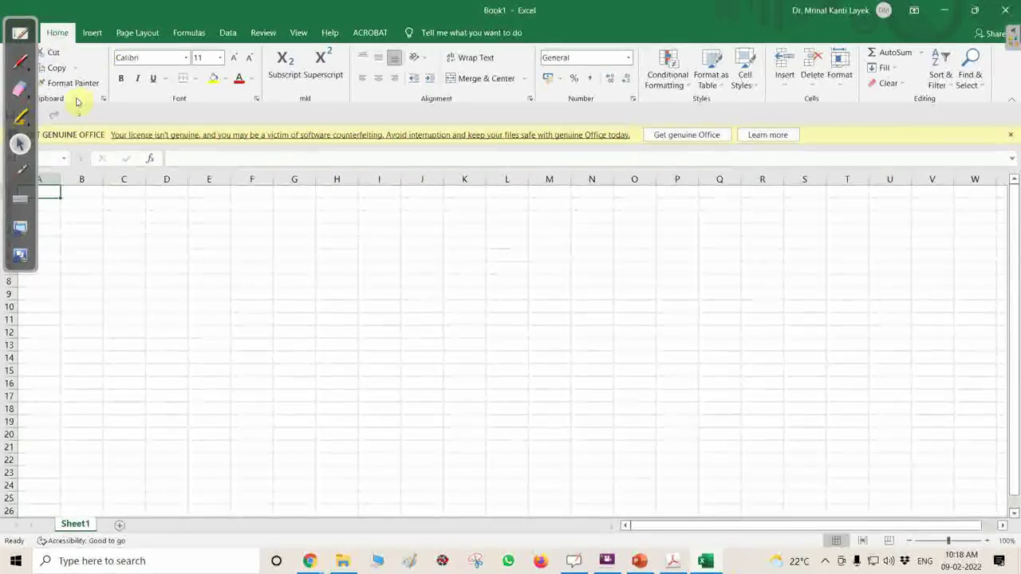
Step: Enter the heading "itn" in E1 and the iteration numbers 0, 1 and 2 in the cells below it
click(209, 194)
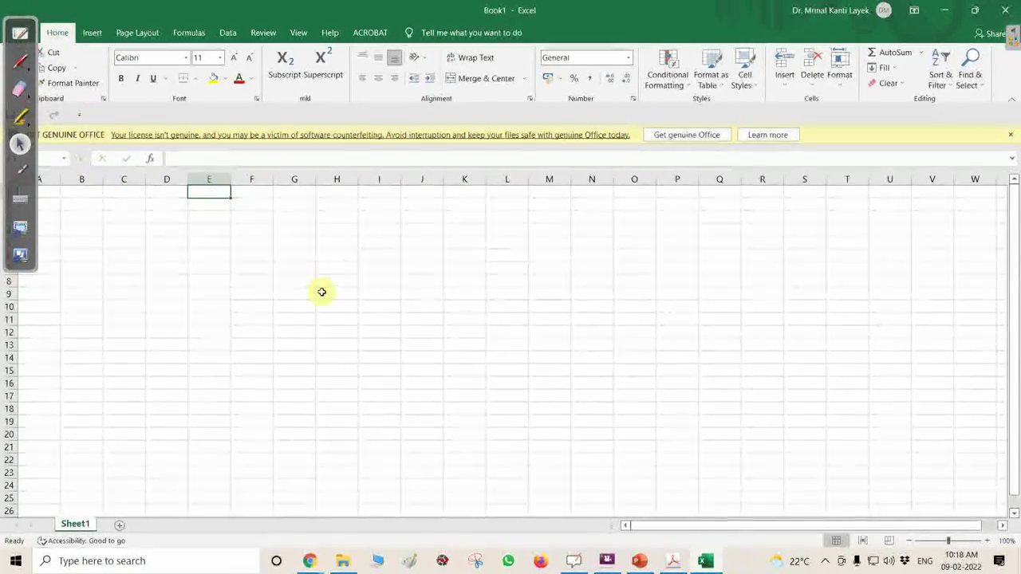
click(217, 205)
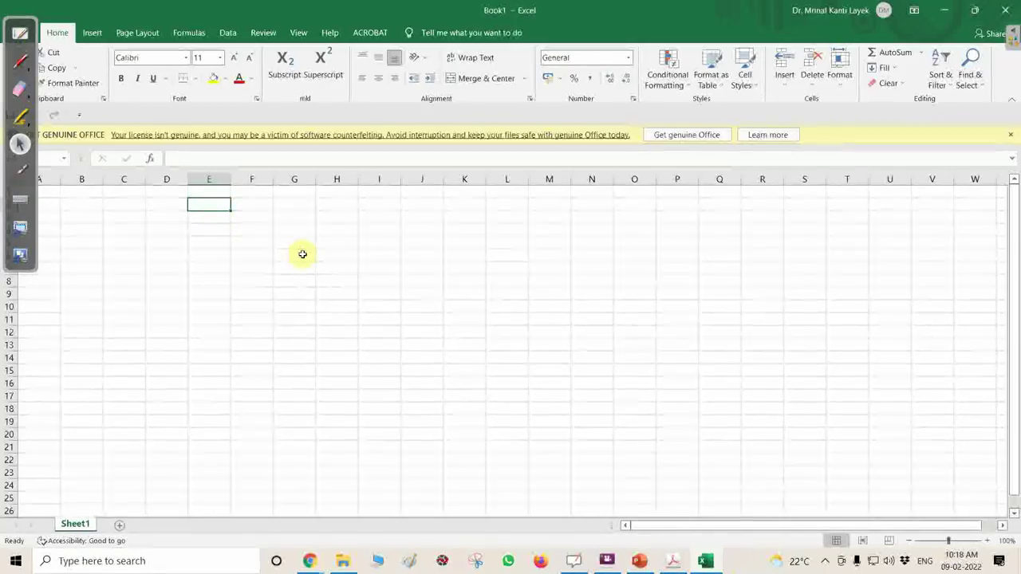
text(0)
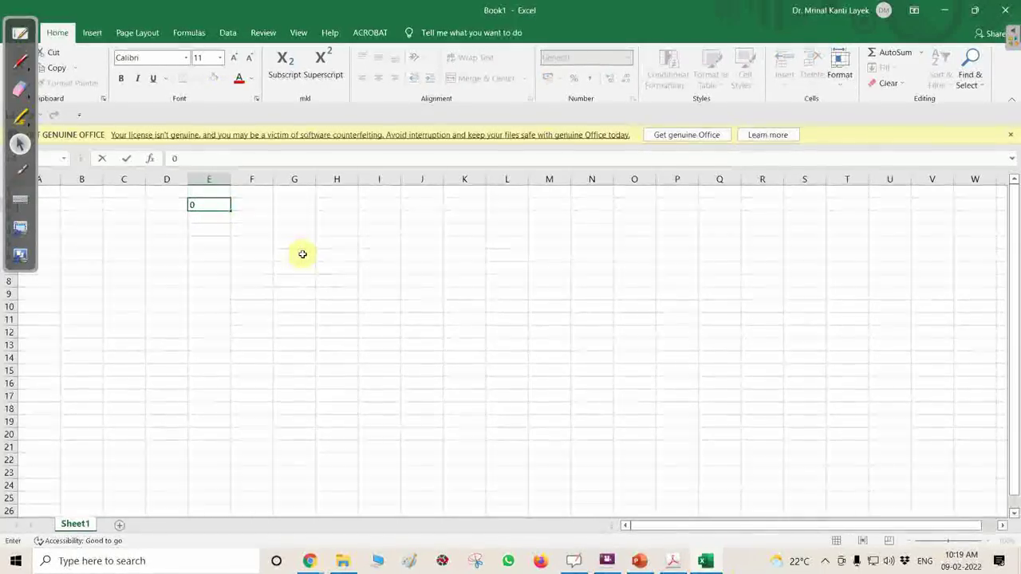
key(Return)
text(1)
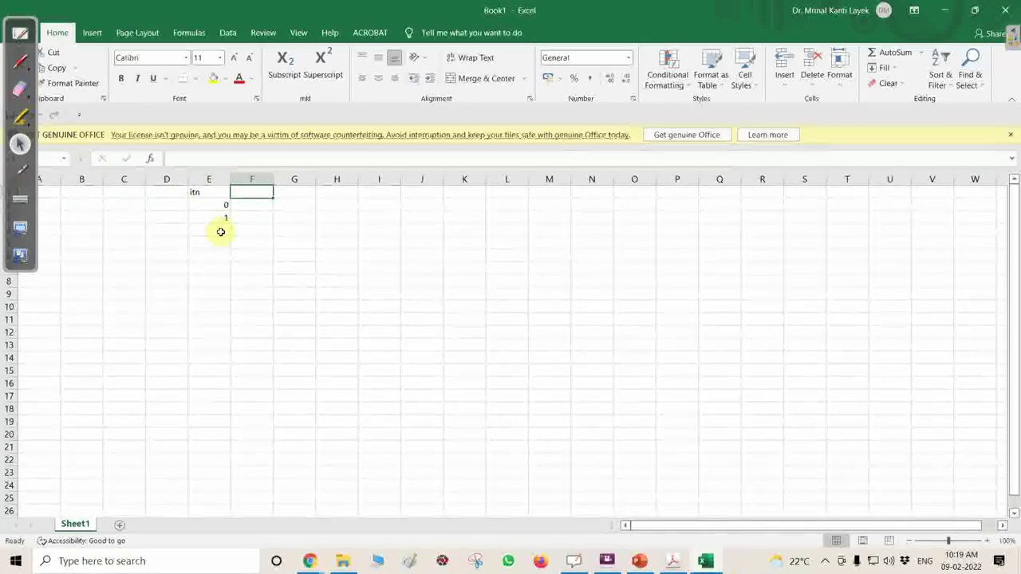
text(2)
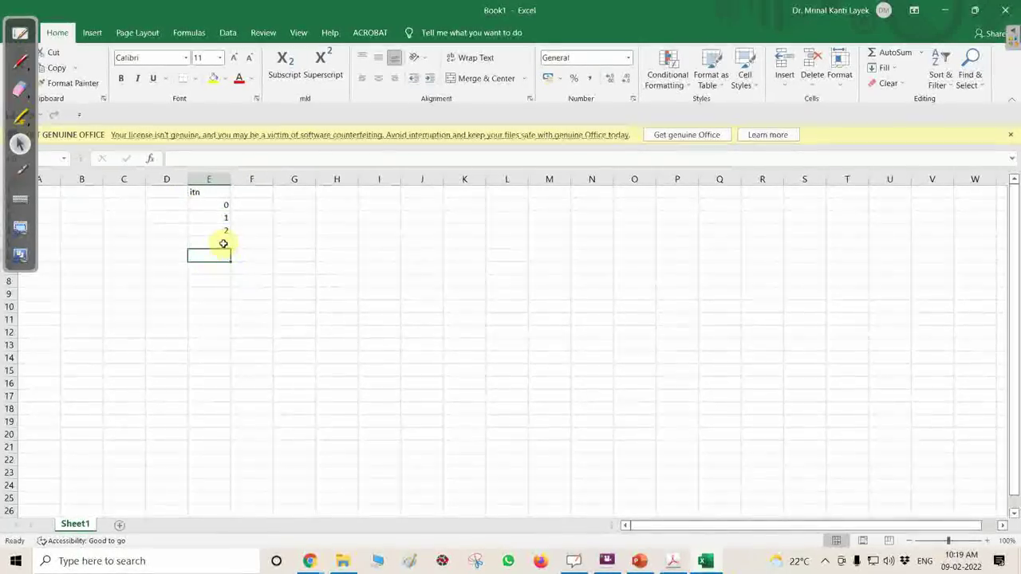
Step: Extend the iteration number series in column E down to 7 in cell E9
key(shift+Down)
drag(230, 237, 232, 236)
mouse_move(225, 333)
mouse_down()
mouse_move(226, 348)
mouse_move(228, 338)
mouse_up()
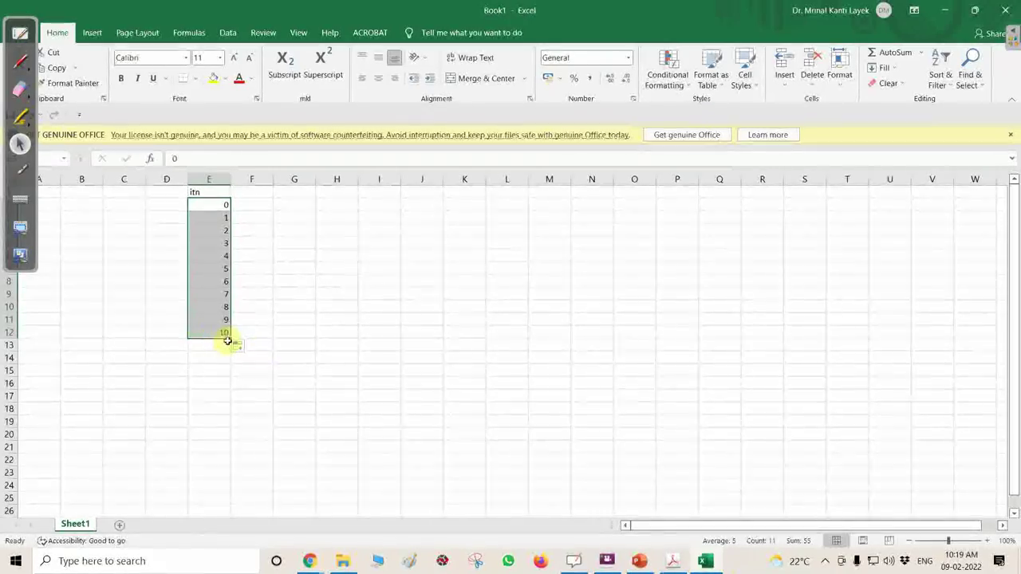
drag(230, 307, 226, 293)
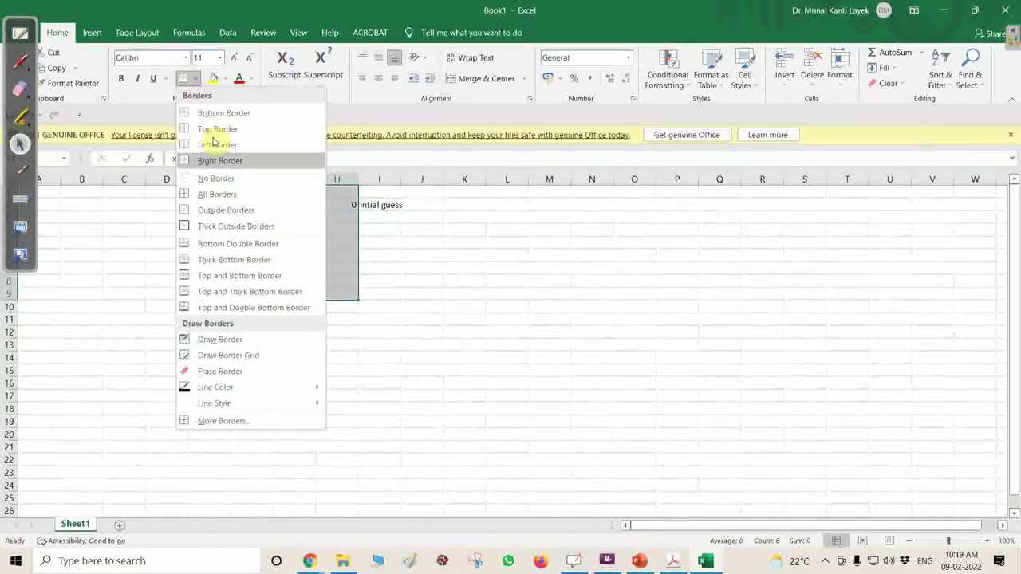
Step: Apply all borders to the x1 to x3 table in F1:H9 and enlarge the sheet to 190% zoom
click(479, 281)
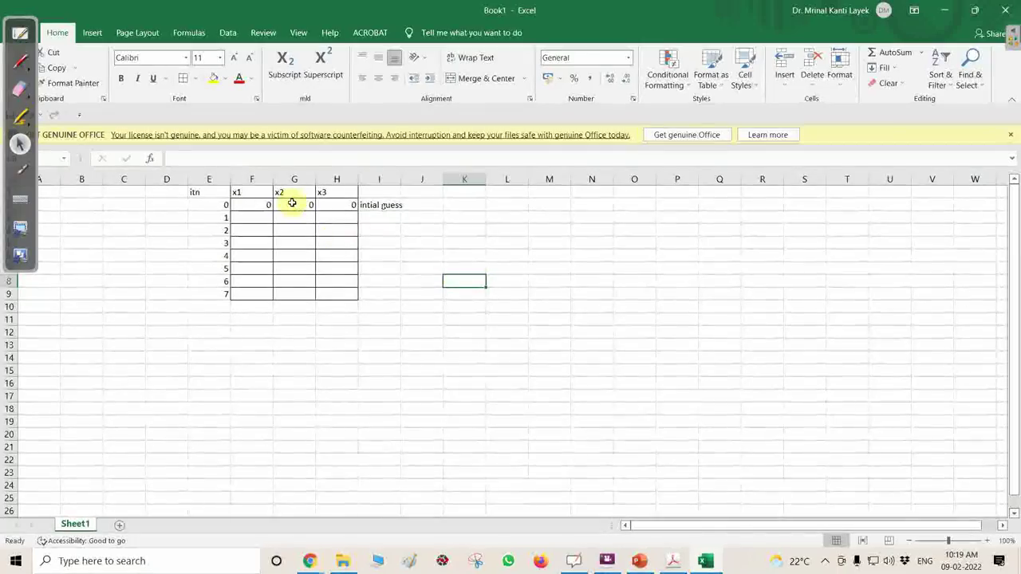
click(992, 540)
click(992, 541)
click(992, 540)
click(992, 541)
click(992, 540)
click(992, 540)
click(992, 541)
click(992, 541)
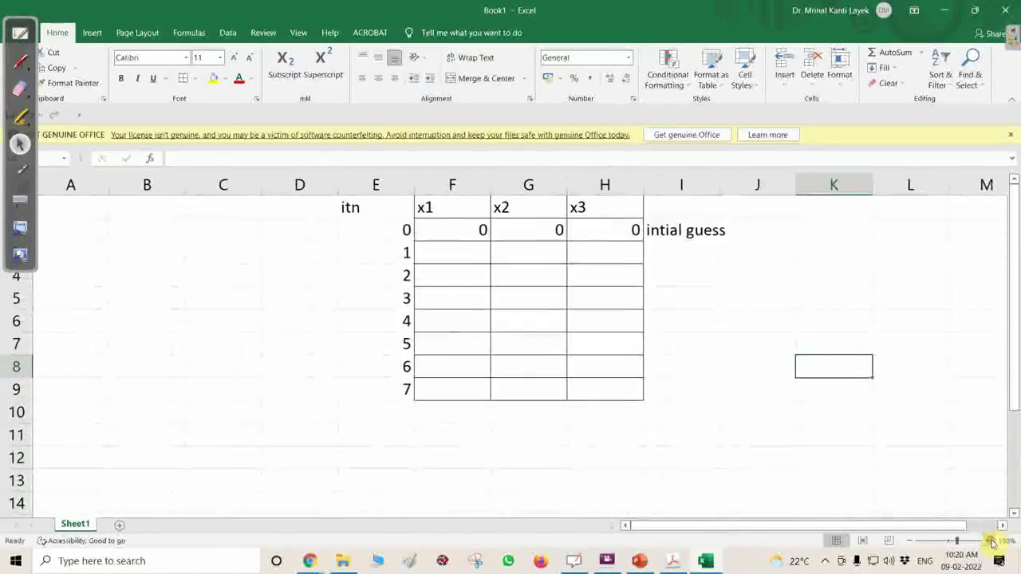
click(993, 541)
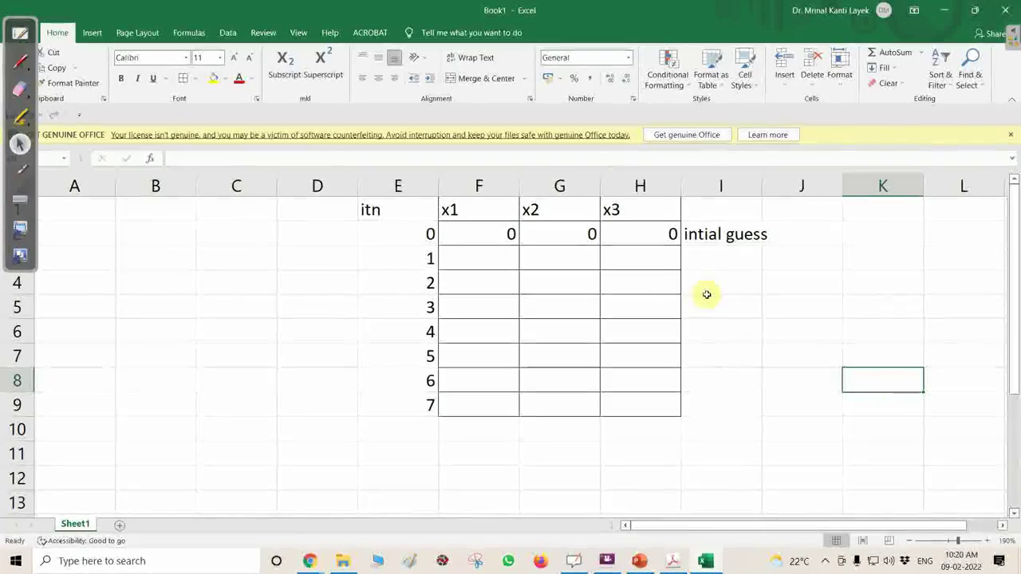
Step: Dismiss the licence notice and make the header cells E1:H1 centred and bold
click(1010, 134)
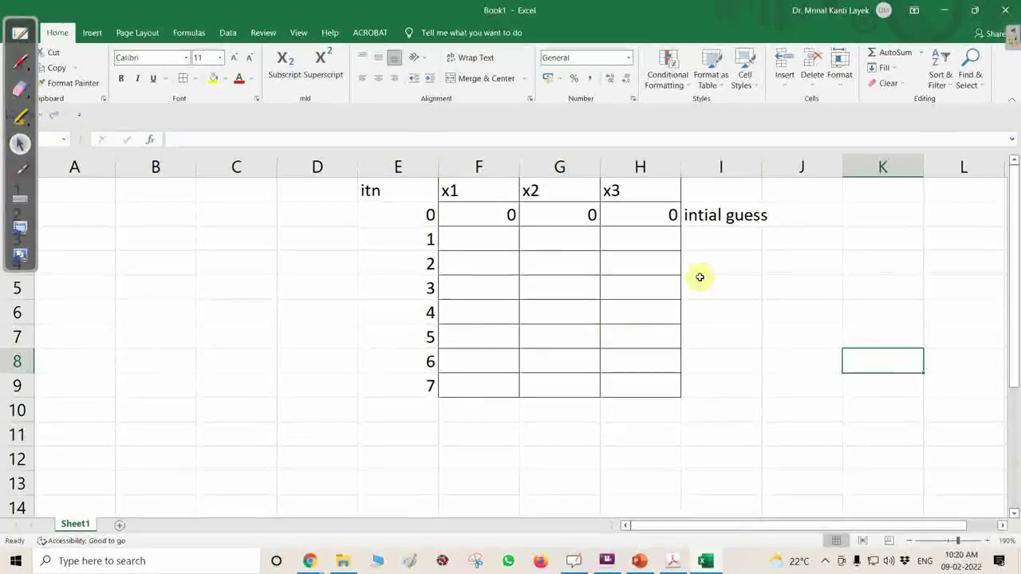
drag(379, 191, 648, 192)
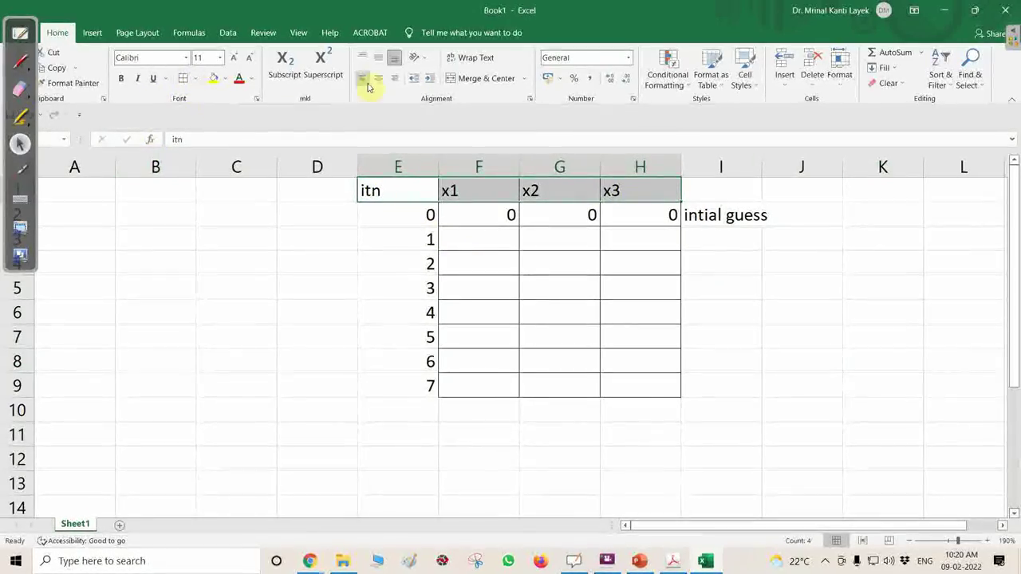
click(120, 78)
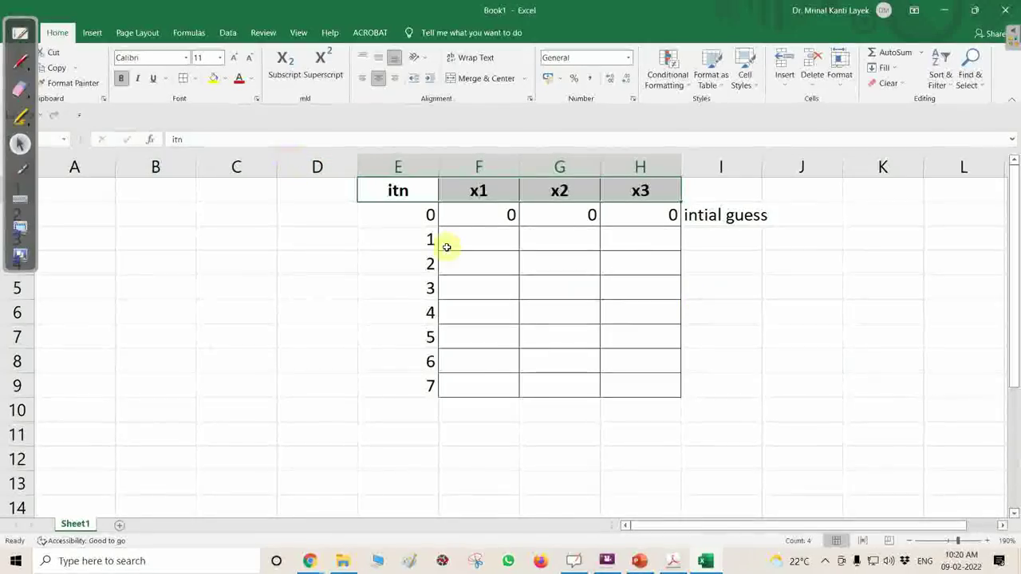
Step: Enter the formula =(8-G2+H2) in F3 for the first iteration of x1
click(477, 238)
click(191, 136)
text(=)
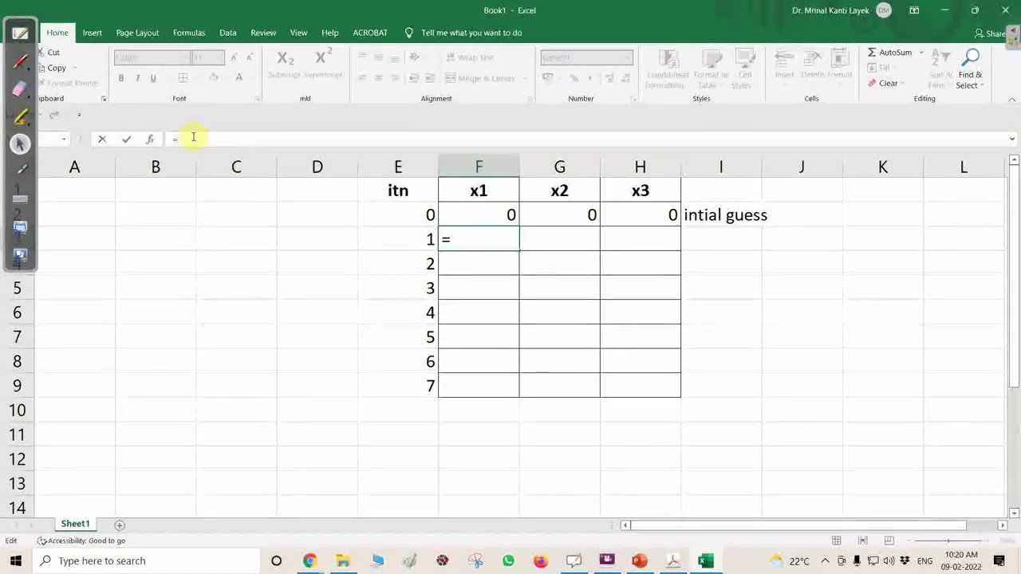
text(()
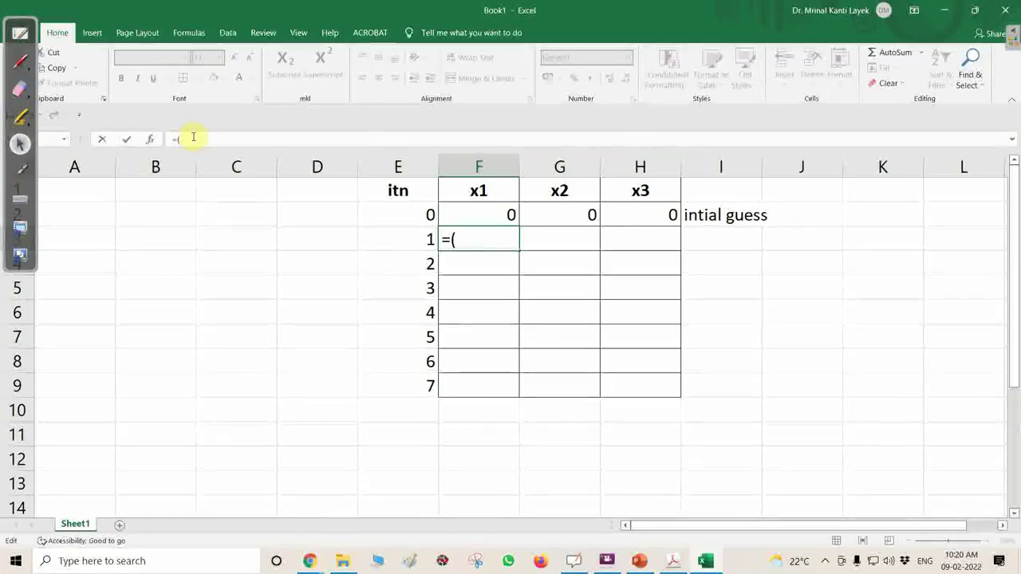
text(8-)
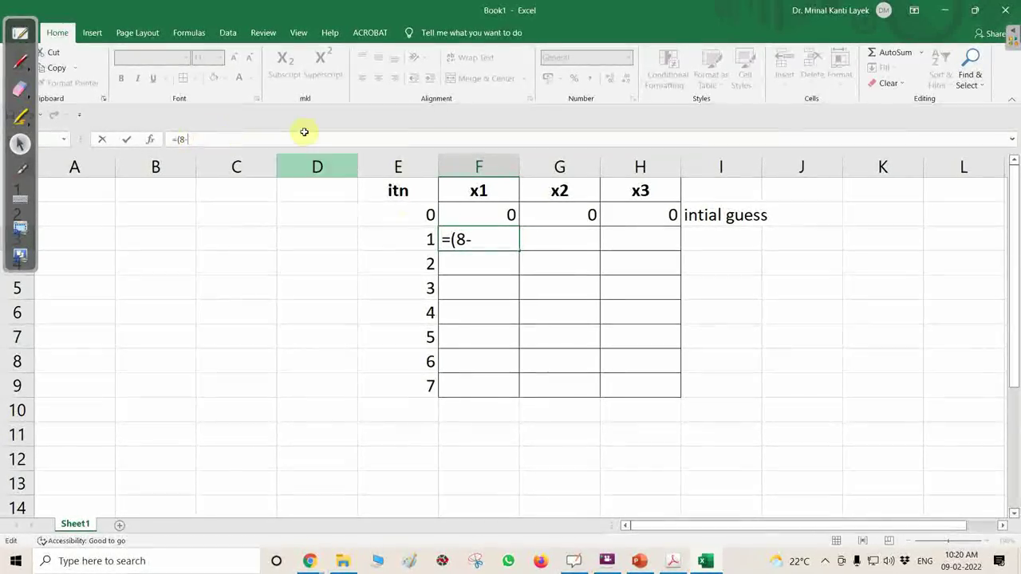
click(496, 214)
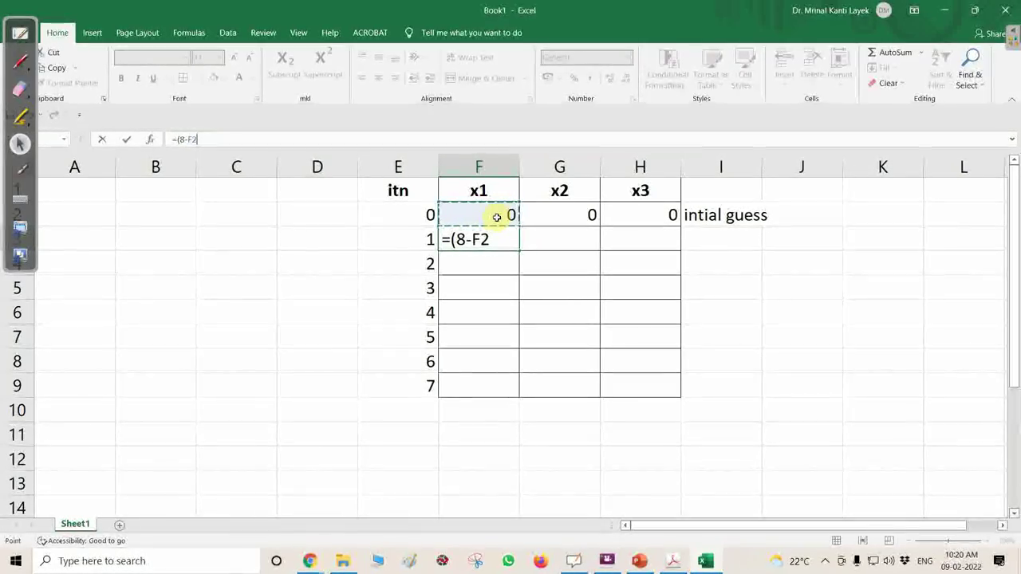
click(559, 216)
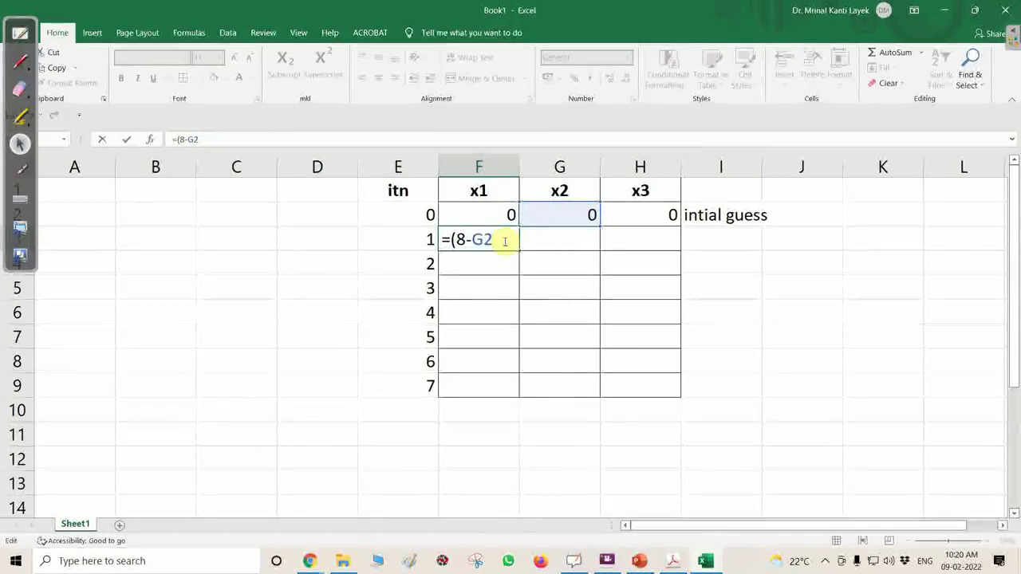
text(+)
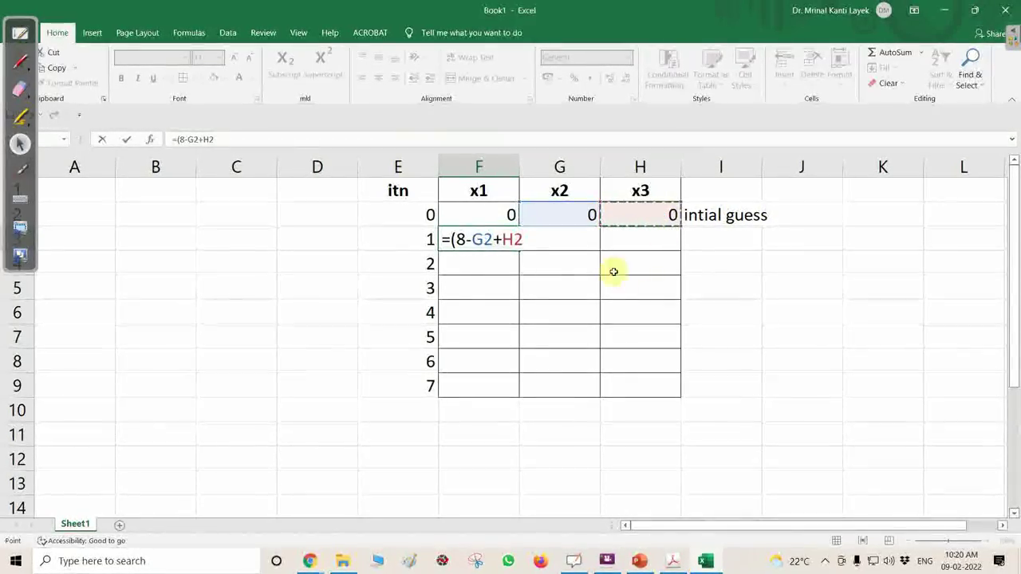
text())
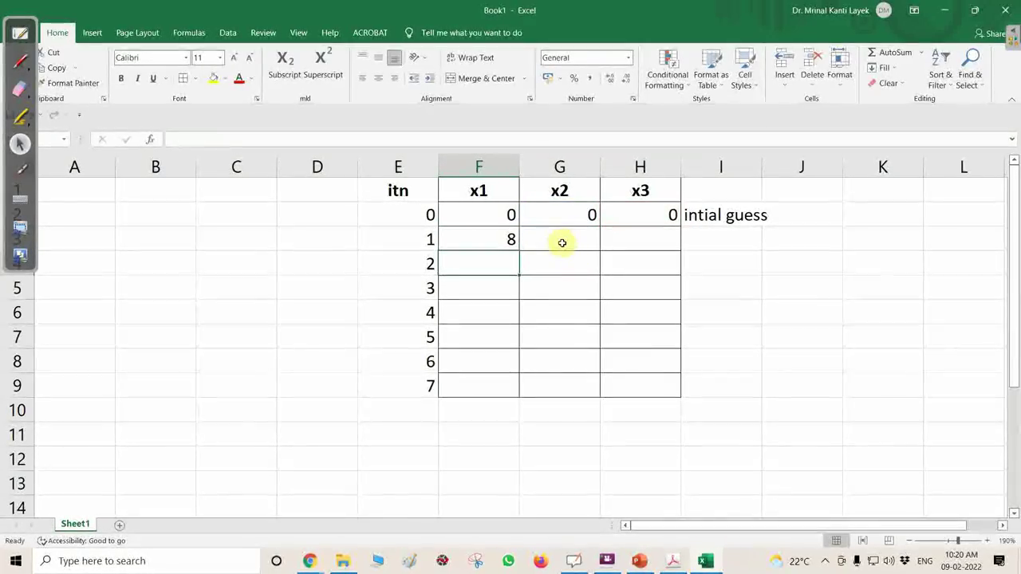
Step: Divide the x1 formula in F3 by 8 so that it reads =(8-G2+H2)/8
click(484, 240)
click(241, 139)
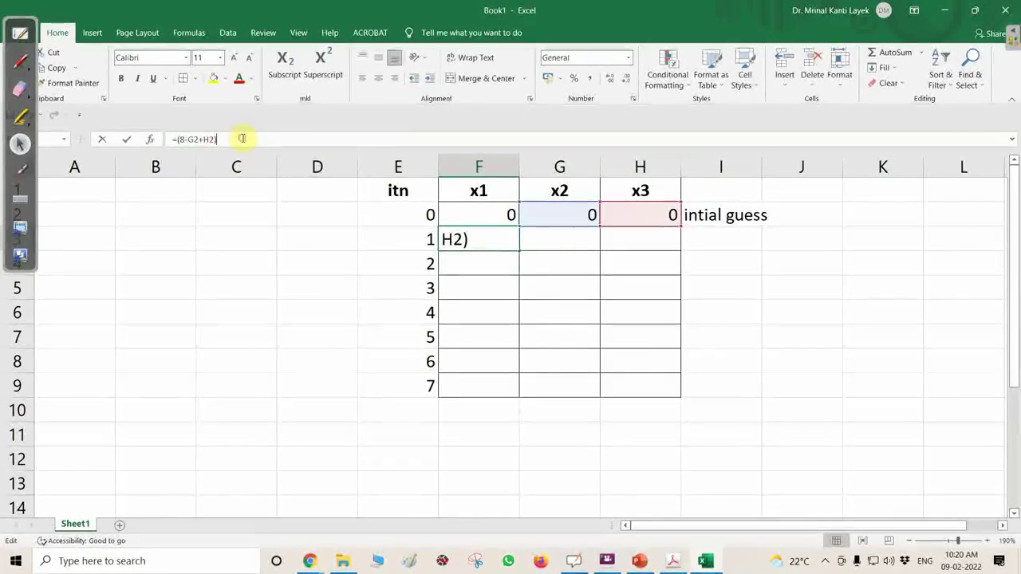
text(/8)
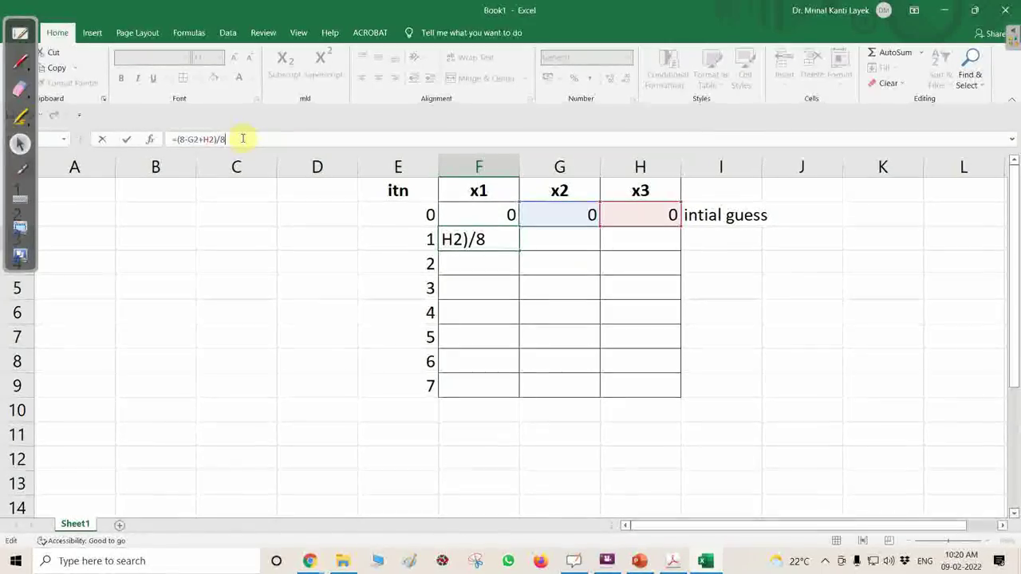
key(Return)
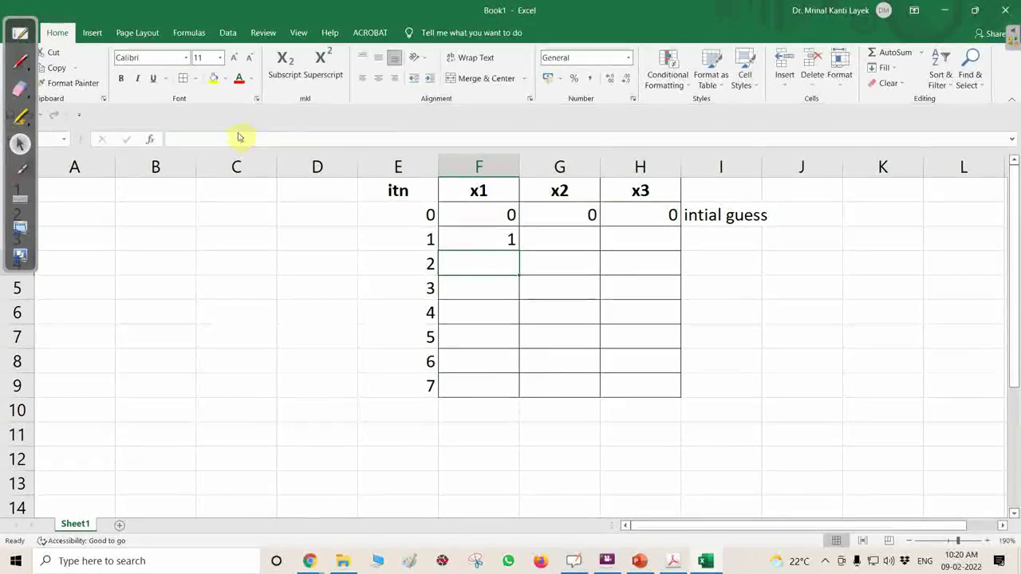
Step: Enter the formula =(4+F2+2*H2)/7 in G3 for the first iteration of x2
click(560, 240)
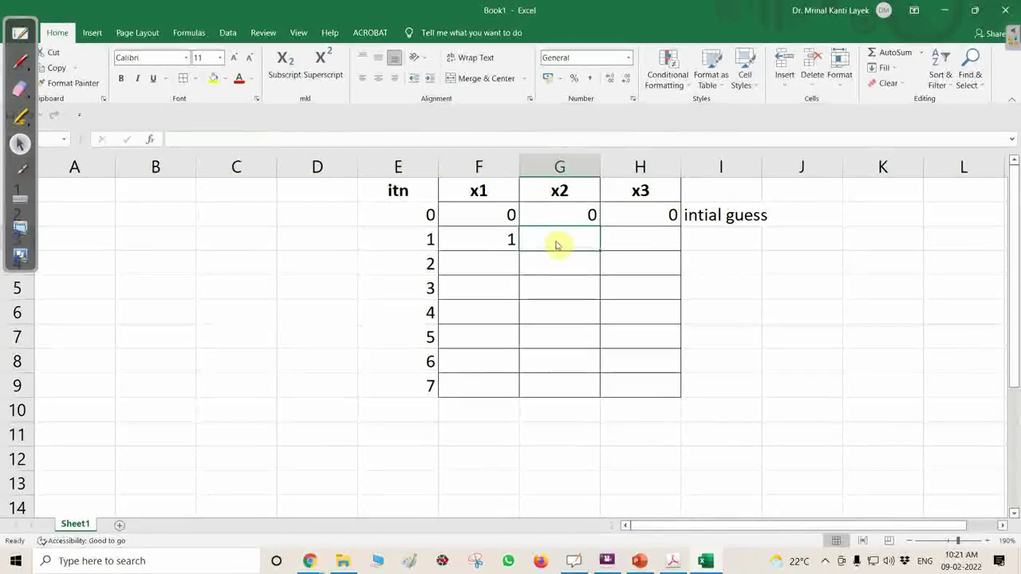
text(=)
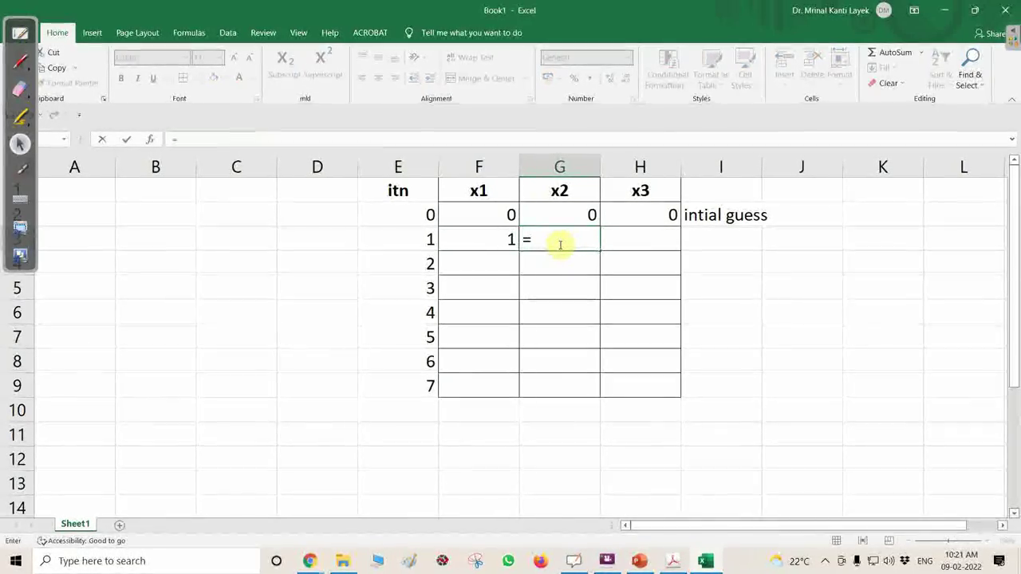
text(()
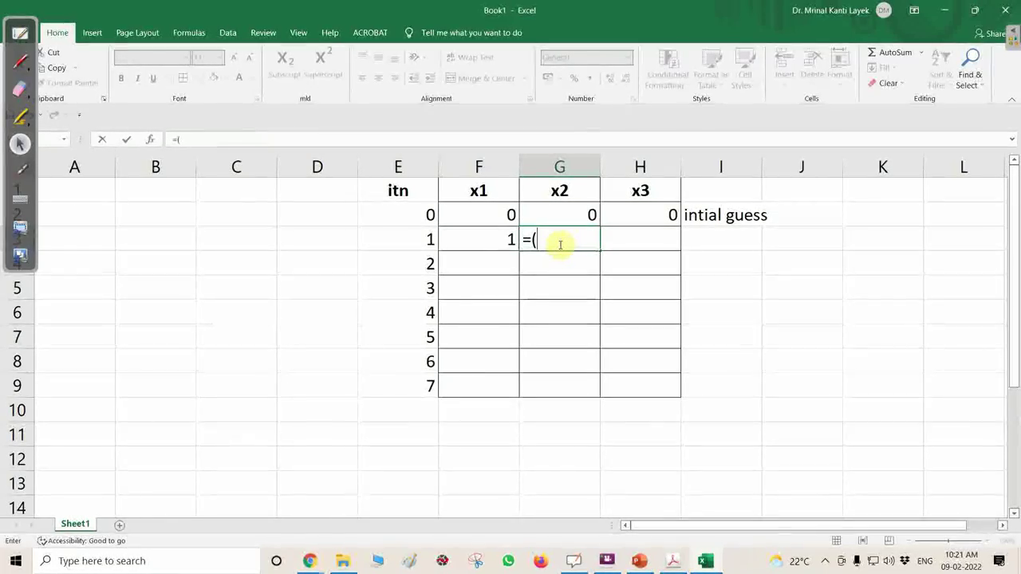
text(12-1)
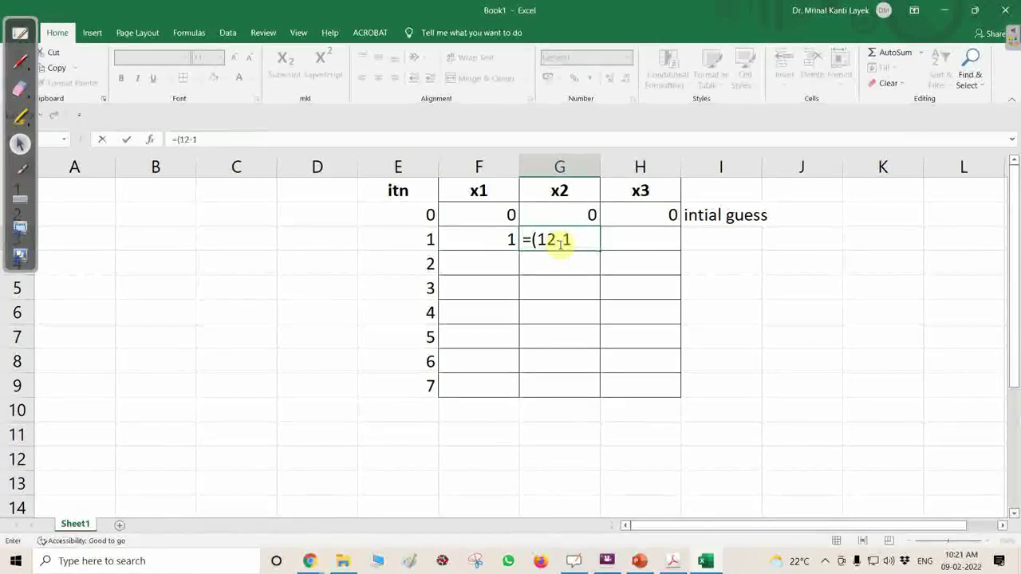
key(BackSpace)
key(BackSpace)
key(BackSpace)
text(4+)
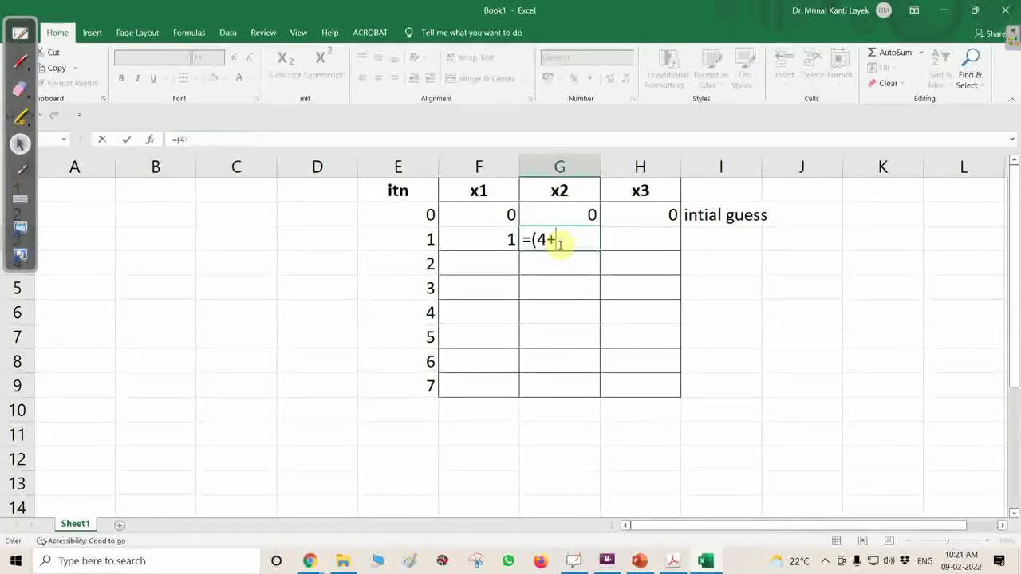
click(504, 215)
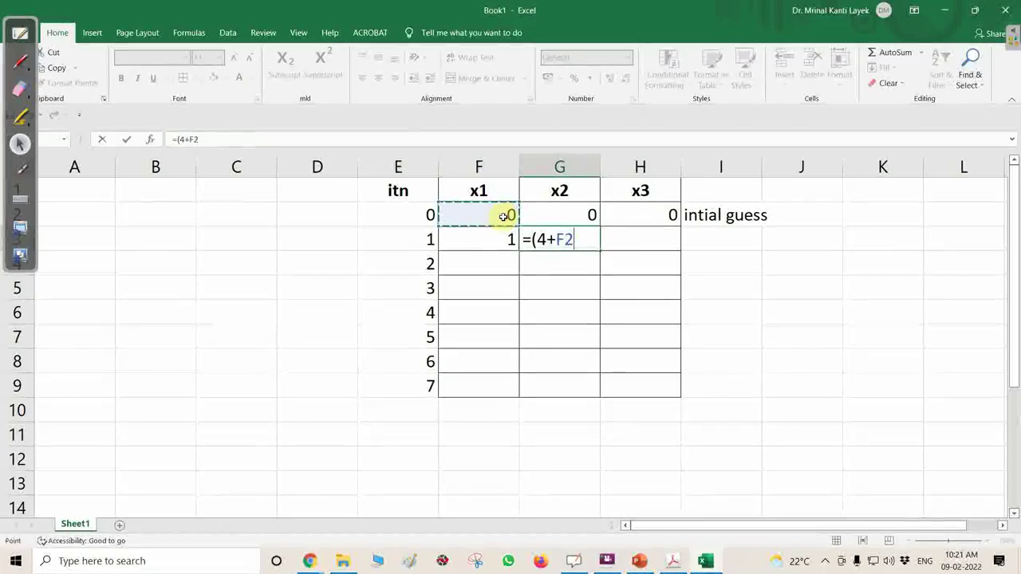
text(+)
text(2)
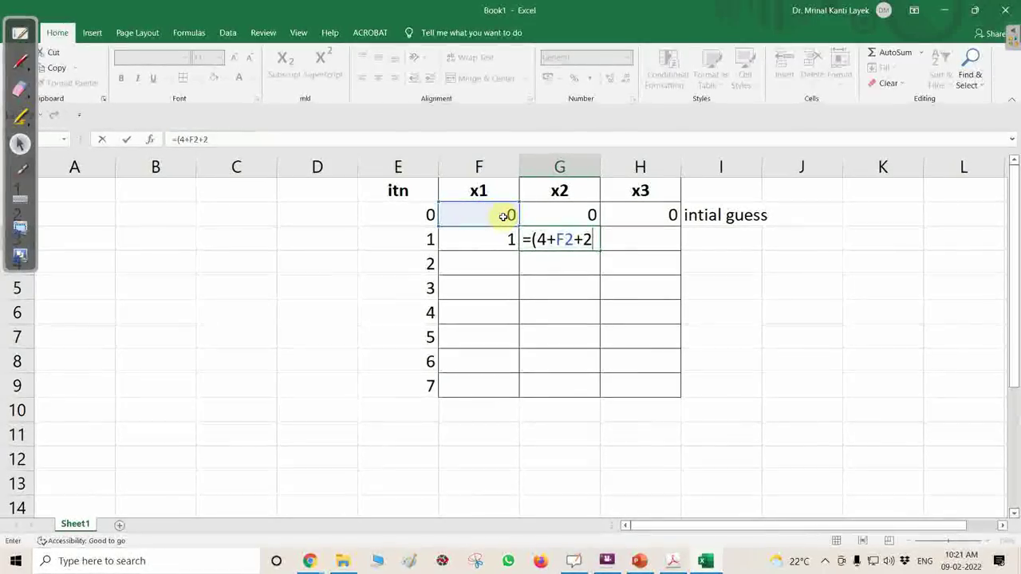
text(*)
click(620, 216)
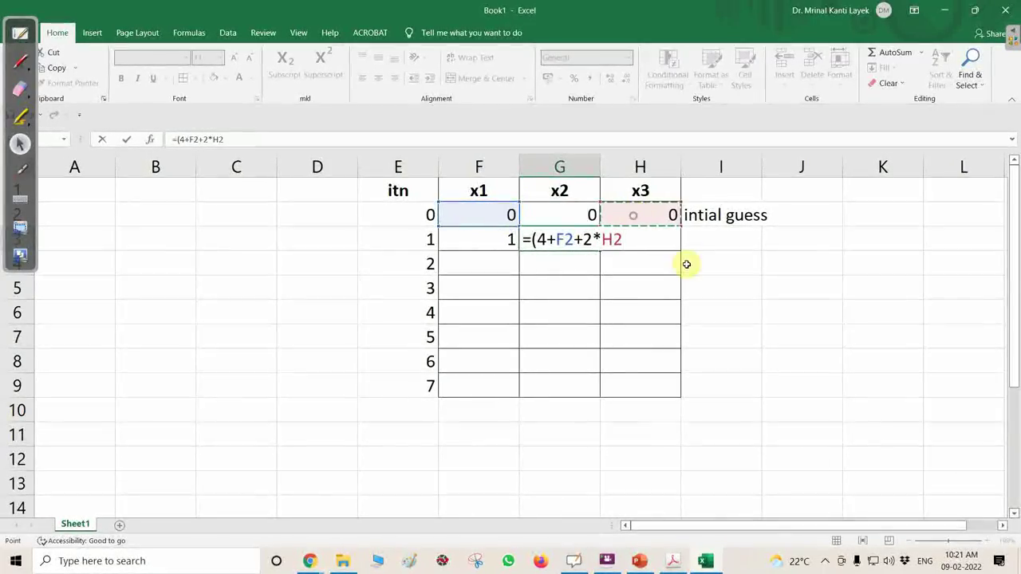
text())
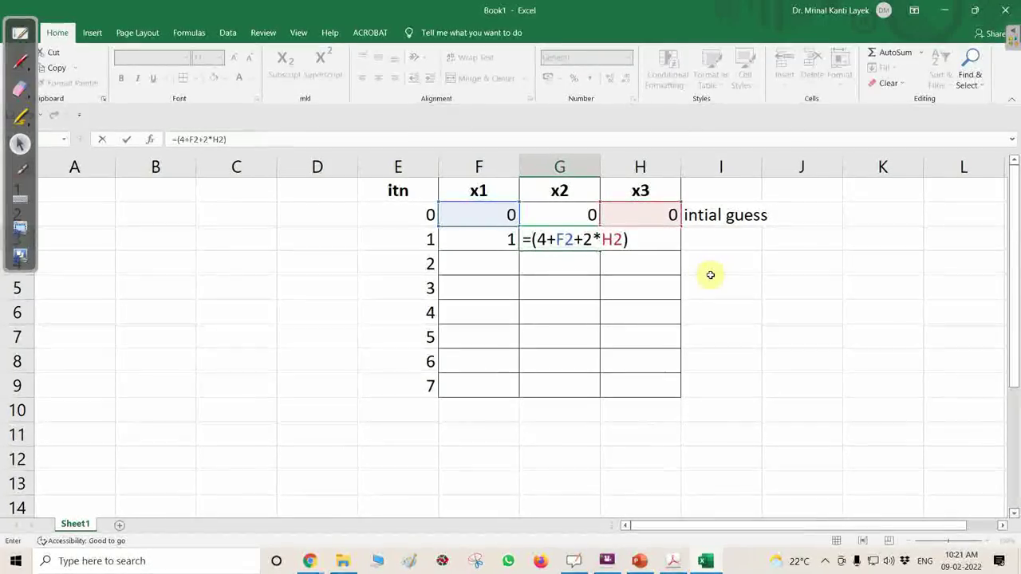
text(/7)
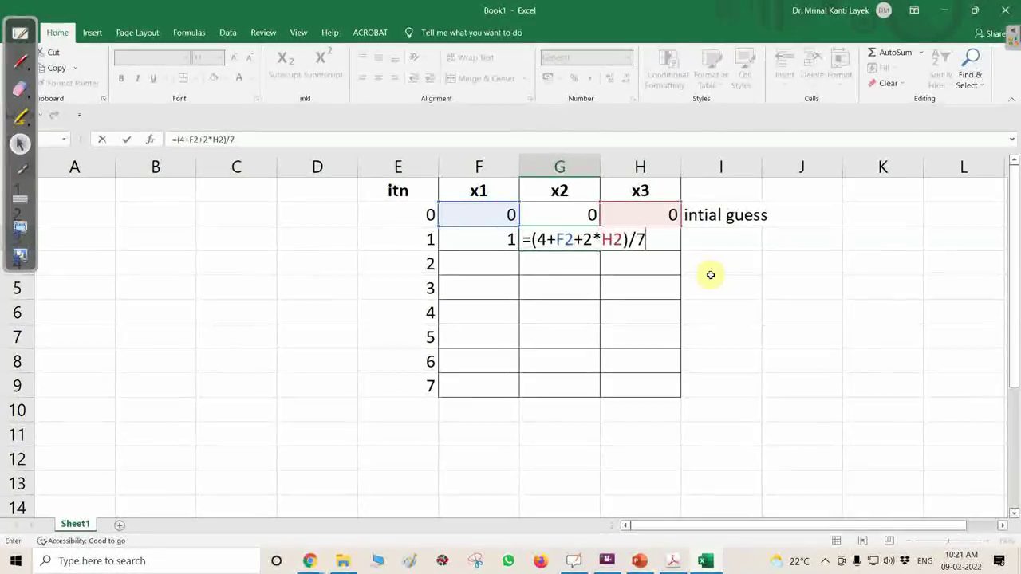
key(ctrl+Return)
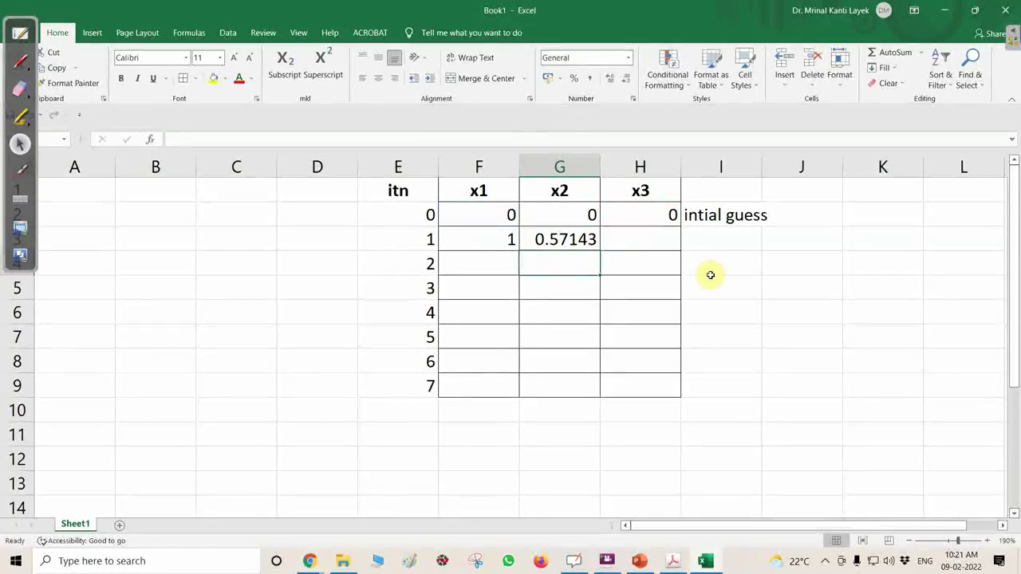
Step: Enter the formula =(12-2*F3-G2) in H3 for the first iteration of x3
click(635, 231)
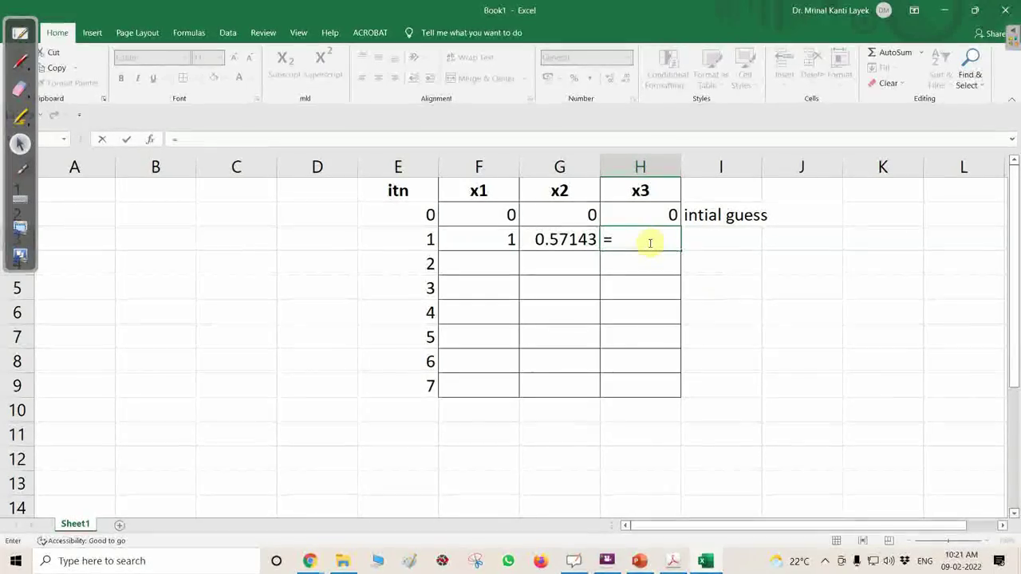
text(12)
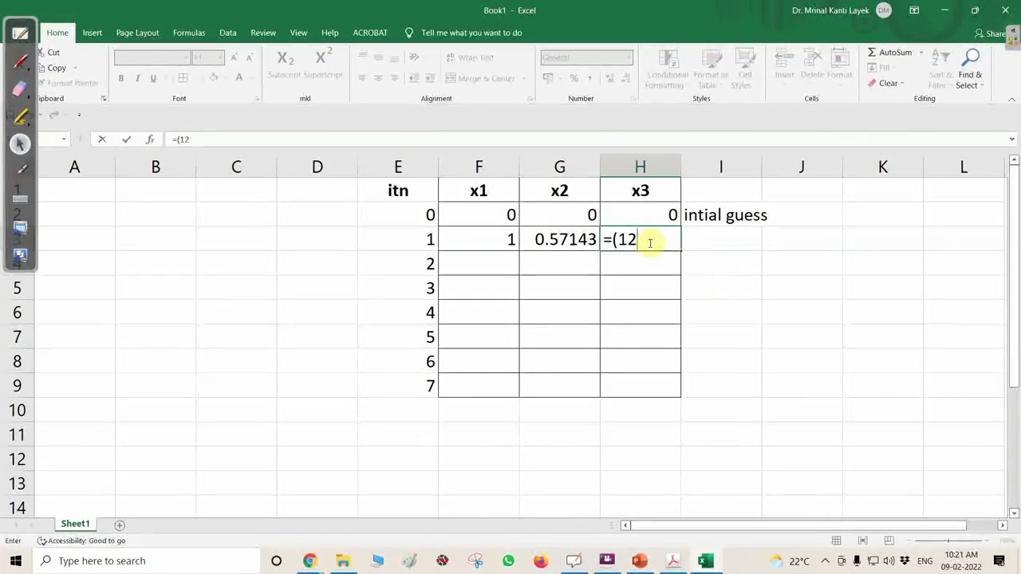
text(-2*)
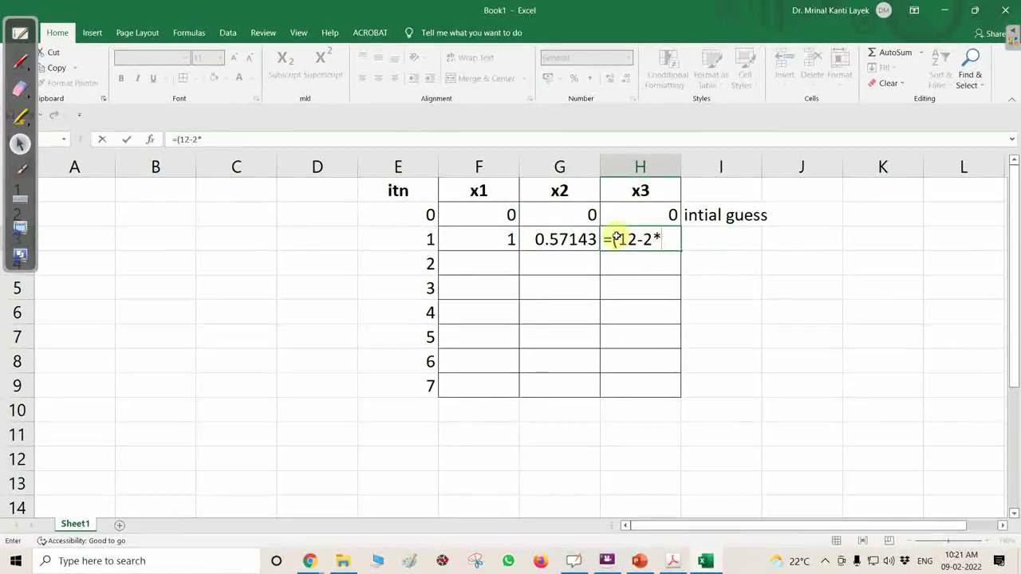
click(490, 245)
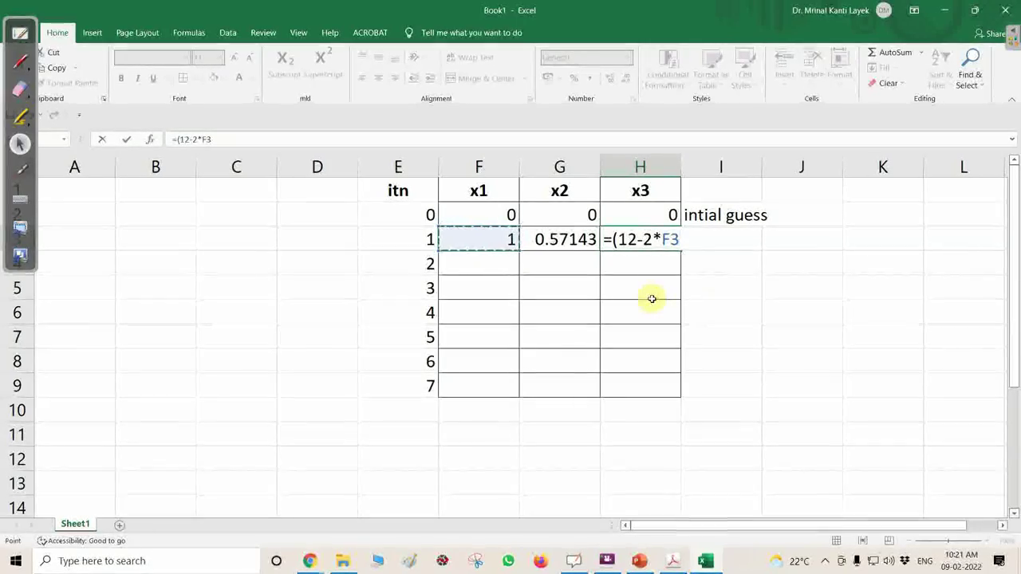
text(-G2)
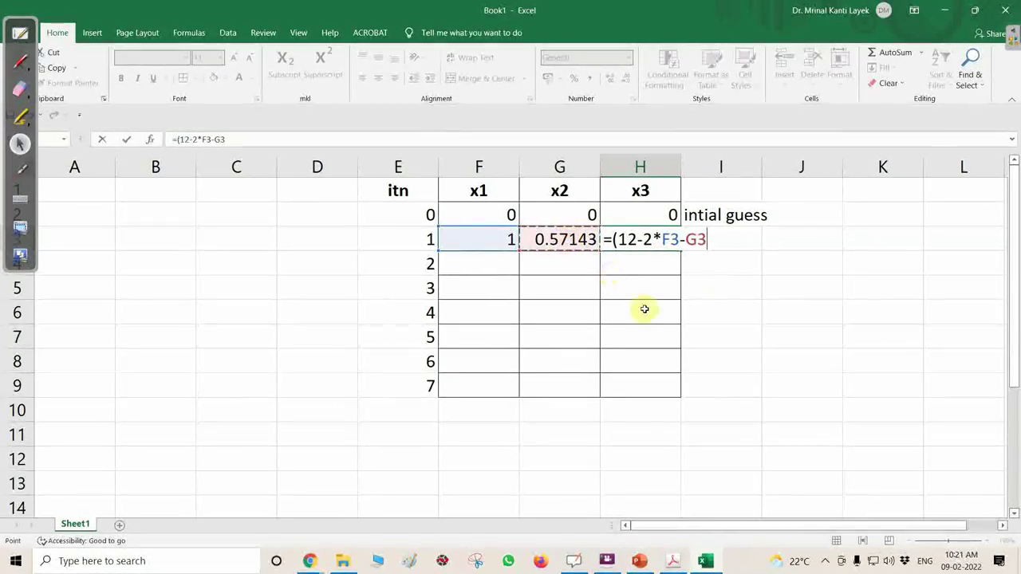
text())
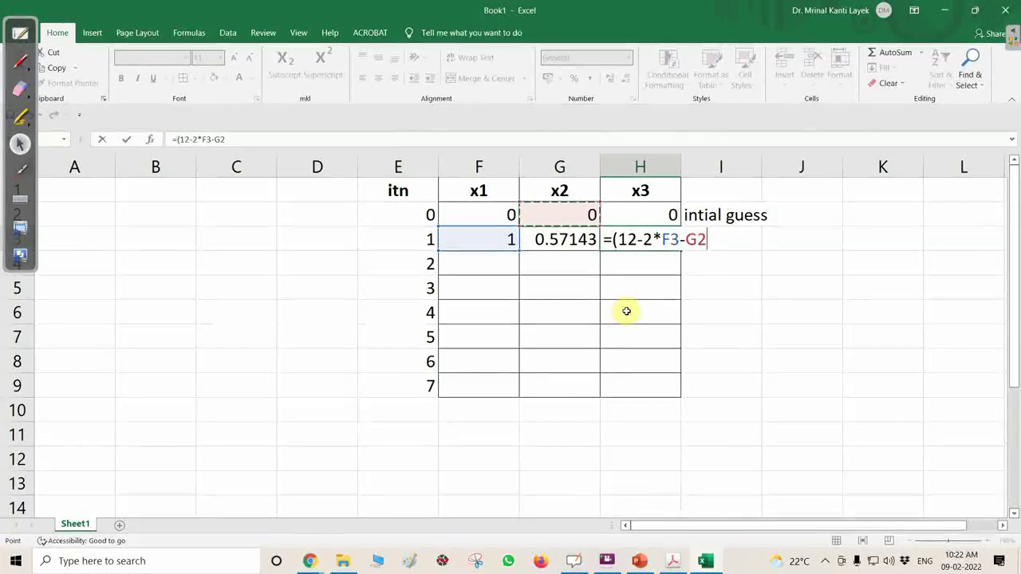
key(Return)
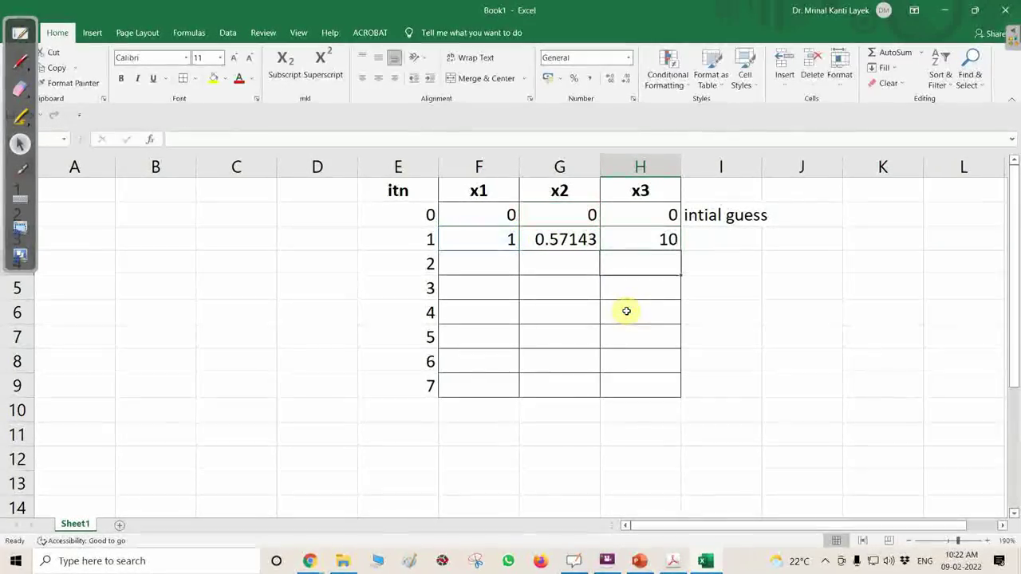
Step: Divide the x3 formula in H3 by 9 so that it reads =(12-2*F3-G2)/9
click(662, 237)
click(261, 135)
text(/9)
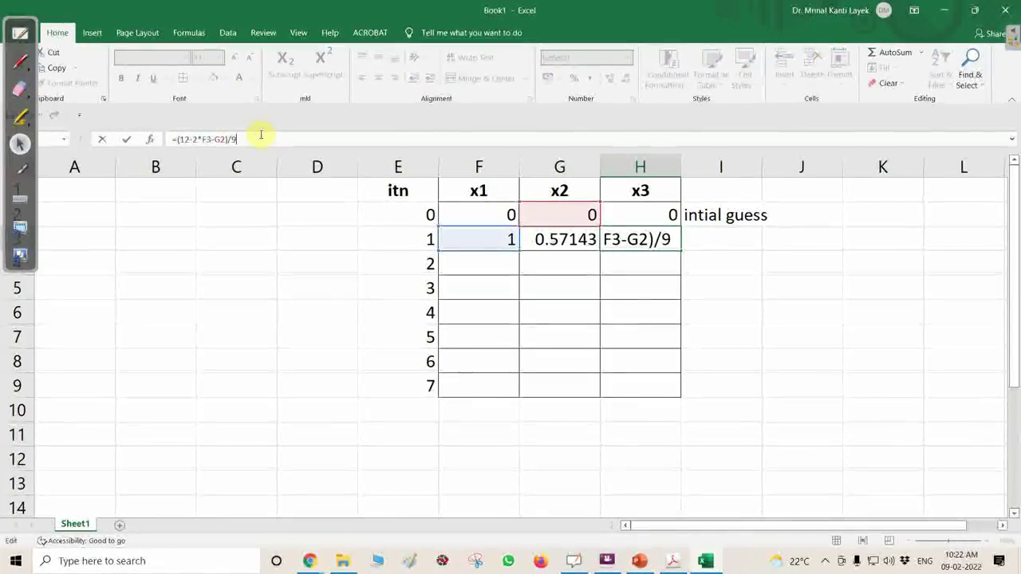
key(Return)
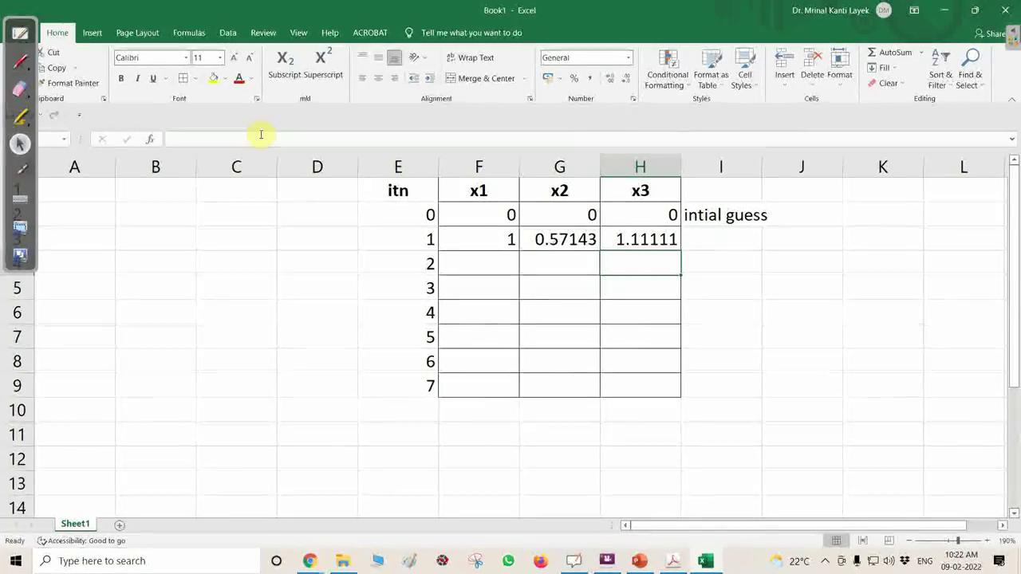
Step: Check the iteration 1 formulas and correct the x1 reference in H3 to F2, giving =(12-2*F2-G2)/9
click(661, 239)
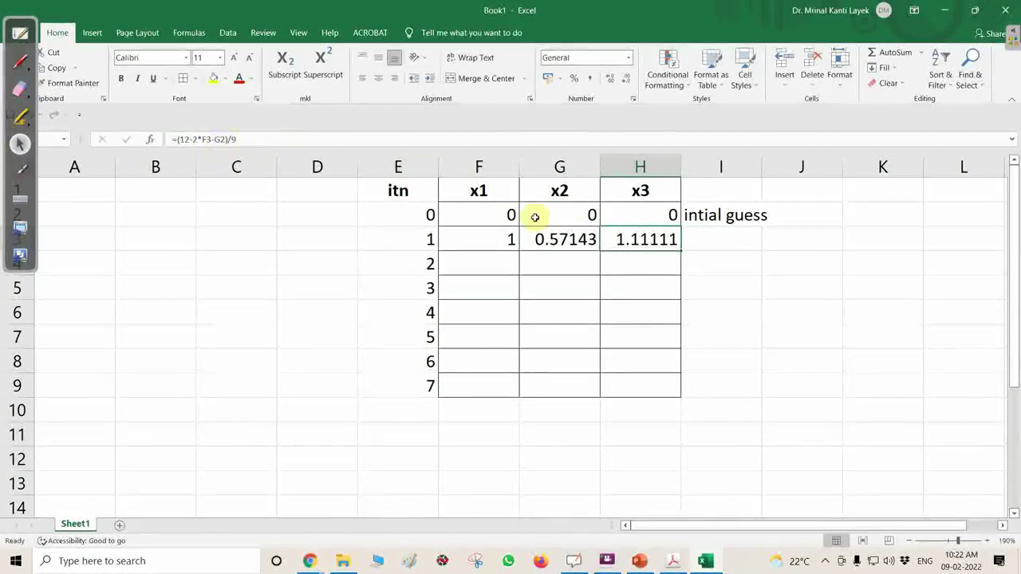
click(584, 239)
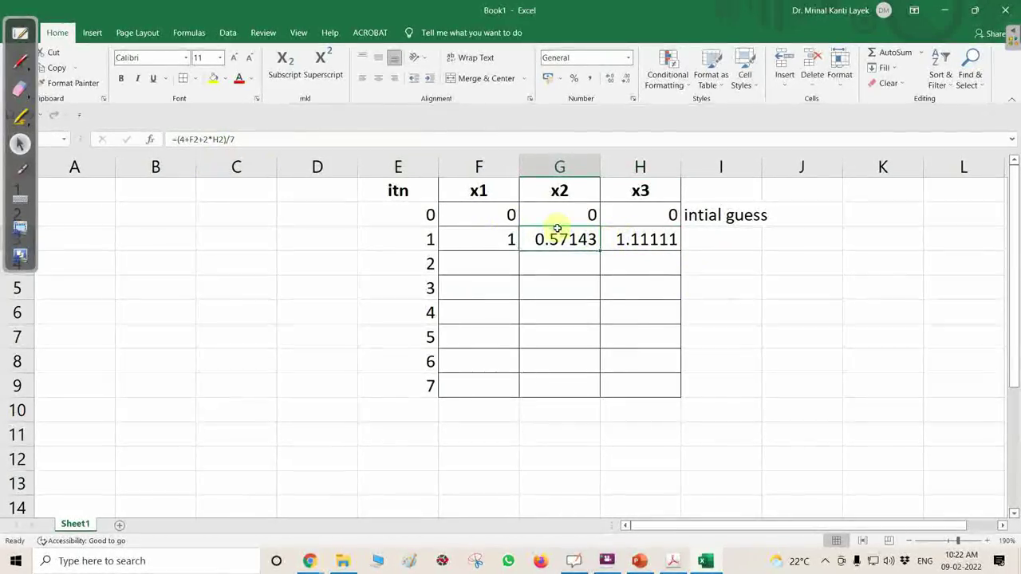
click(500, 235)
click(644, 238)
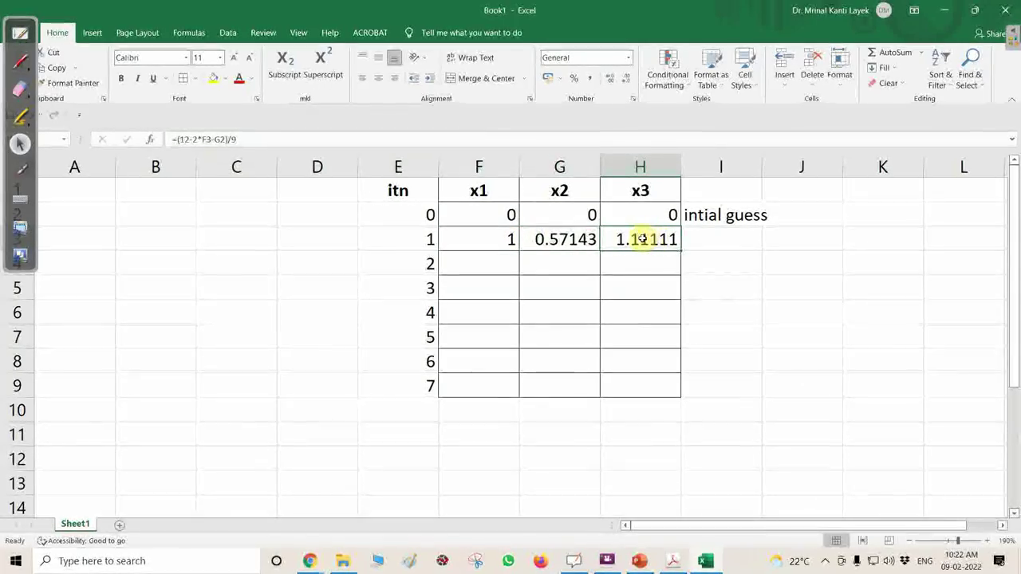
click(208, 140)
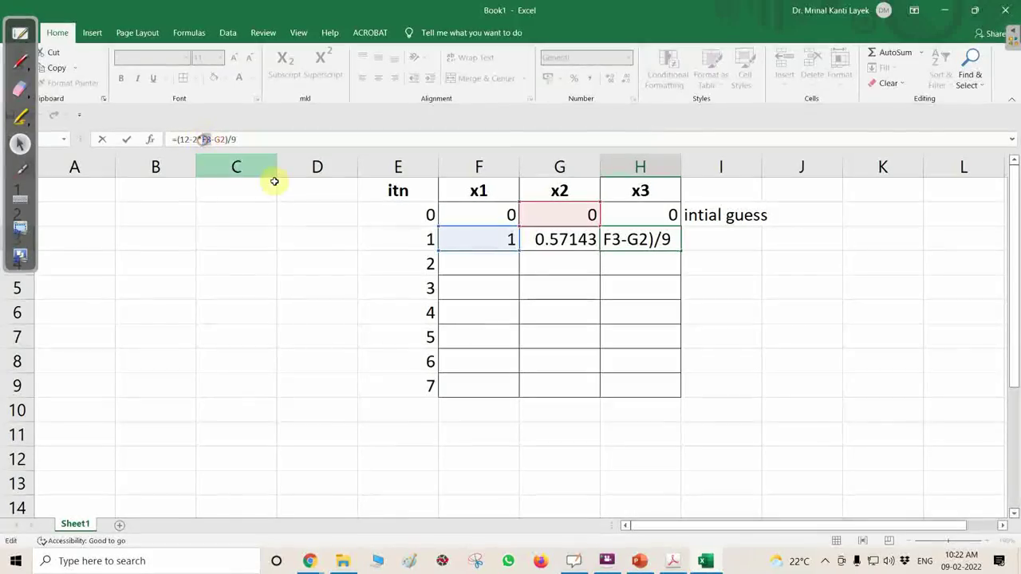
click(481, 214)
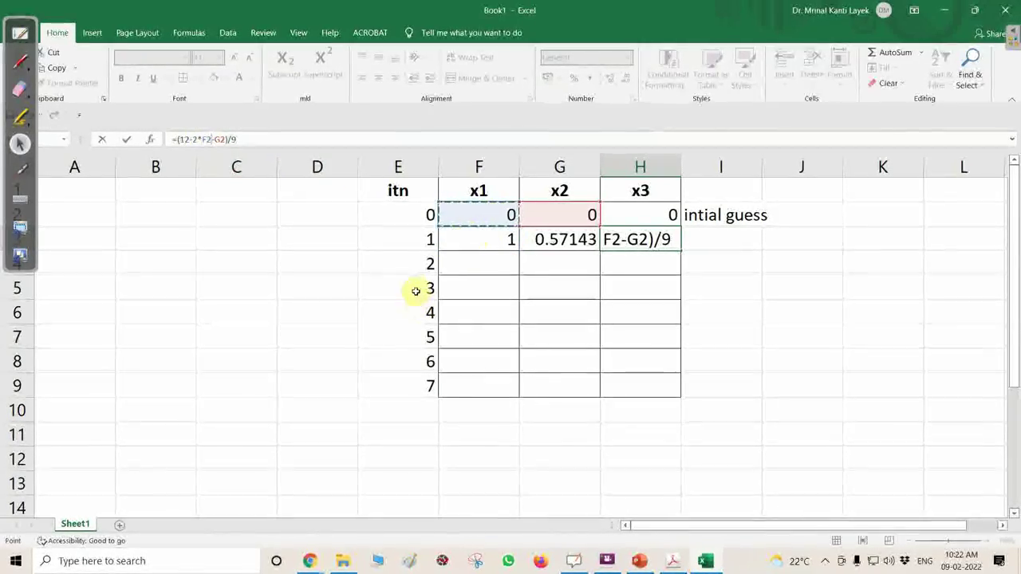
key(Return)
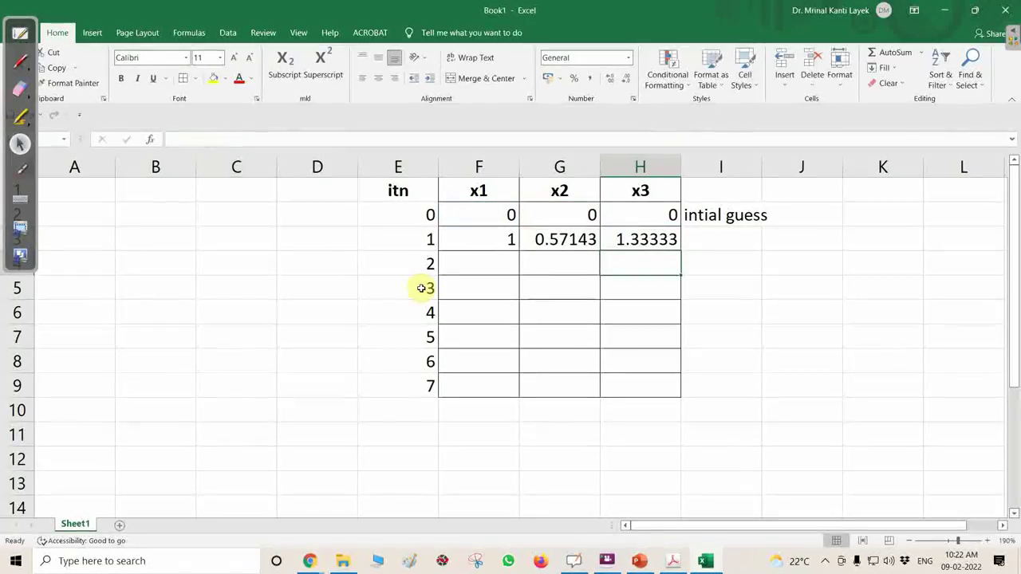
Step: Fill the iteration 1 formulas in F3:H3 down through row 9 and inspect the resulting formulas in H9 and G8
click(588, 241)
click(501, 242)
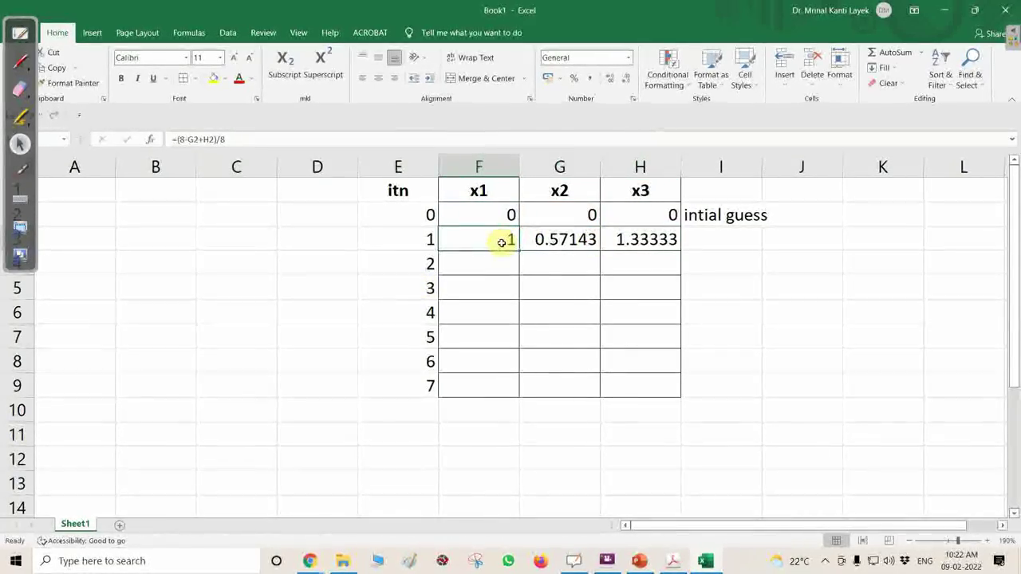
drag(501, 241, 636, 242)
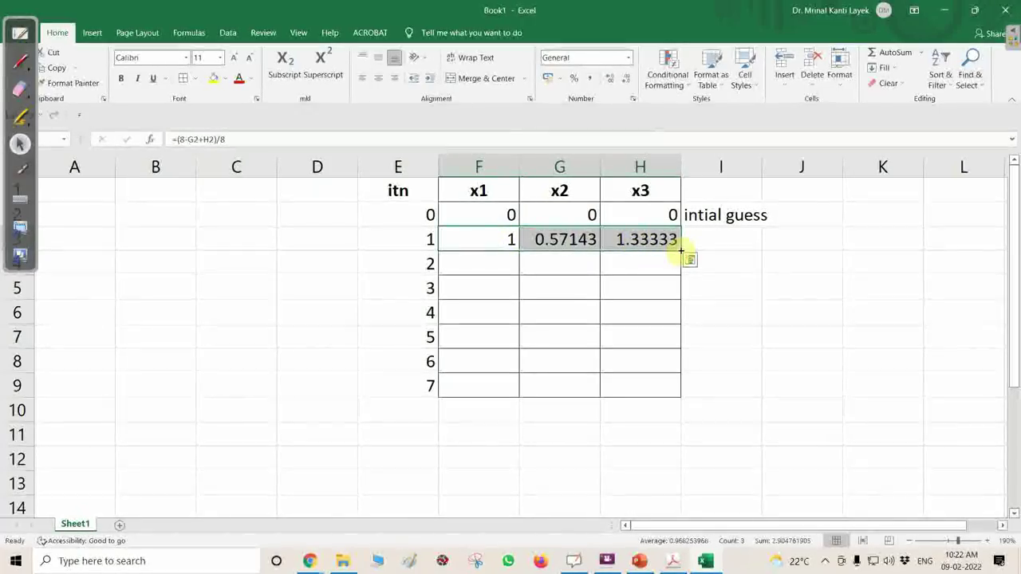
drag(679, 251, 678, 276)
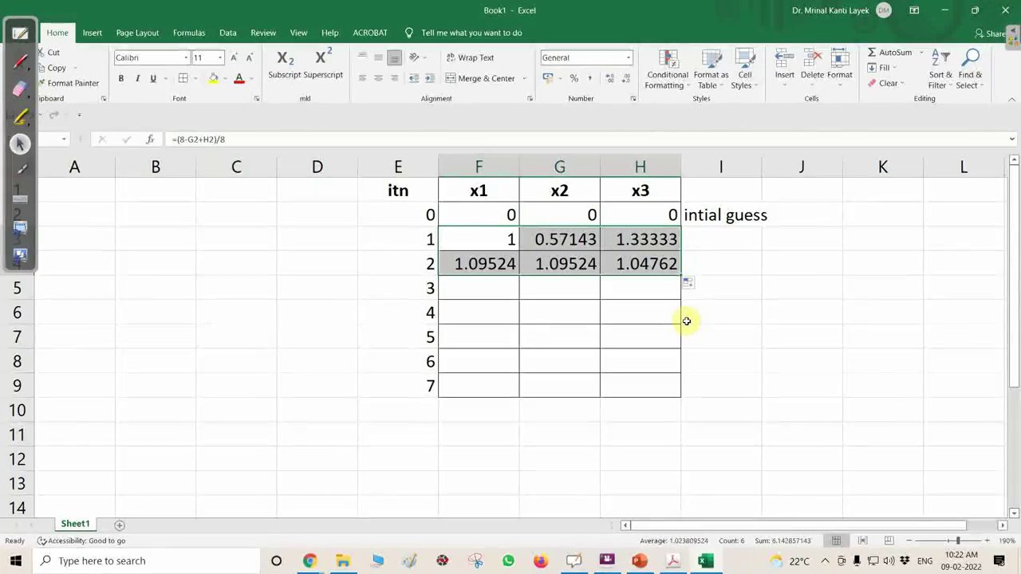
drag(679, 277, 678, 395)
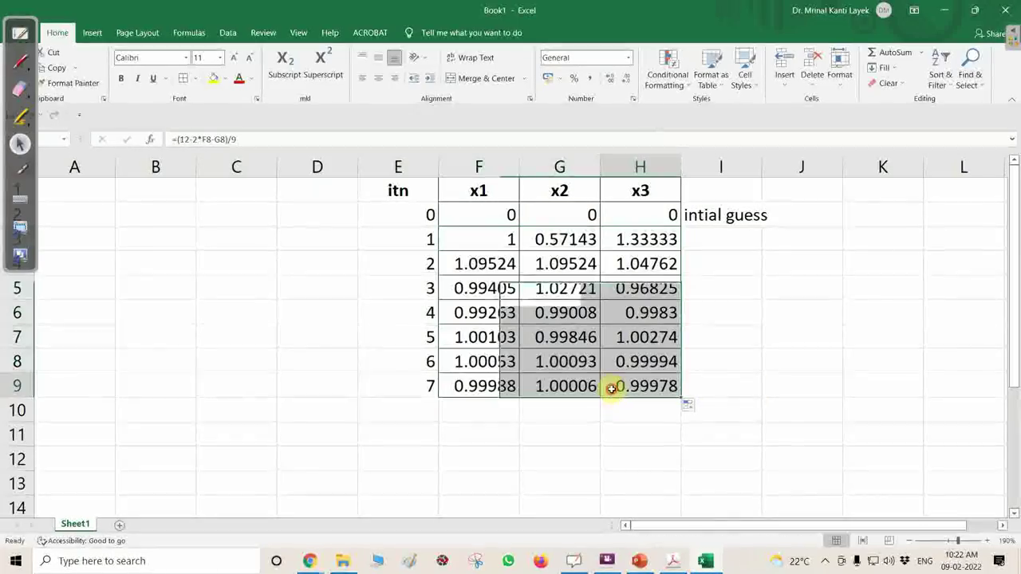
click(650, 389)
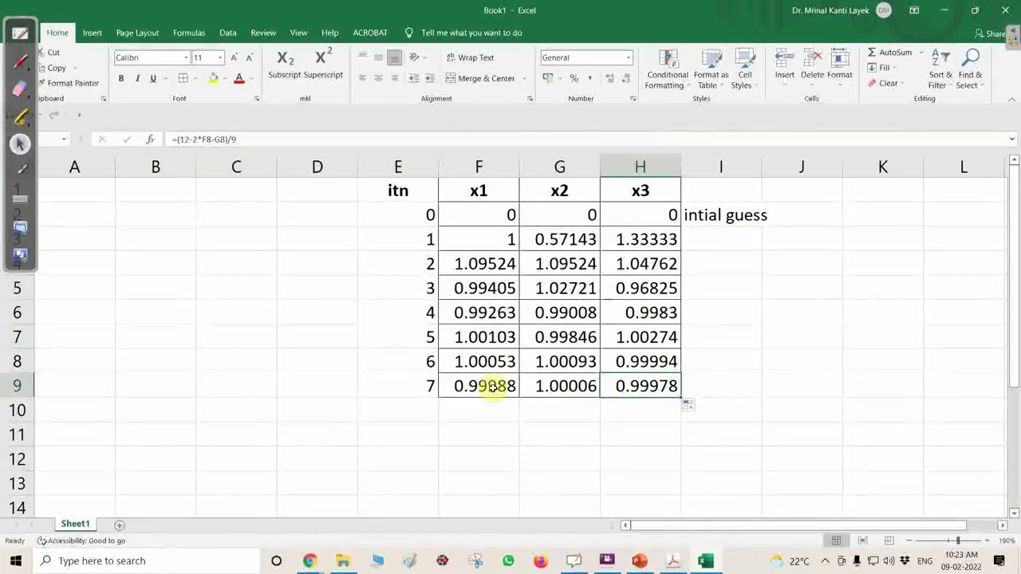
click(564, 363)
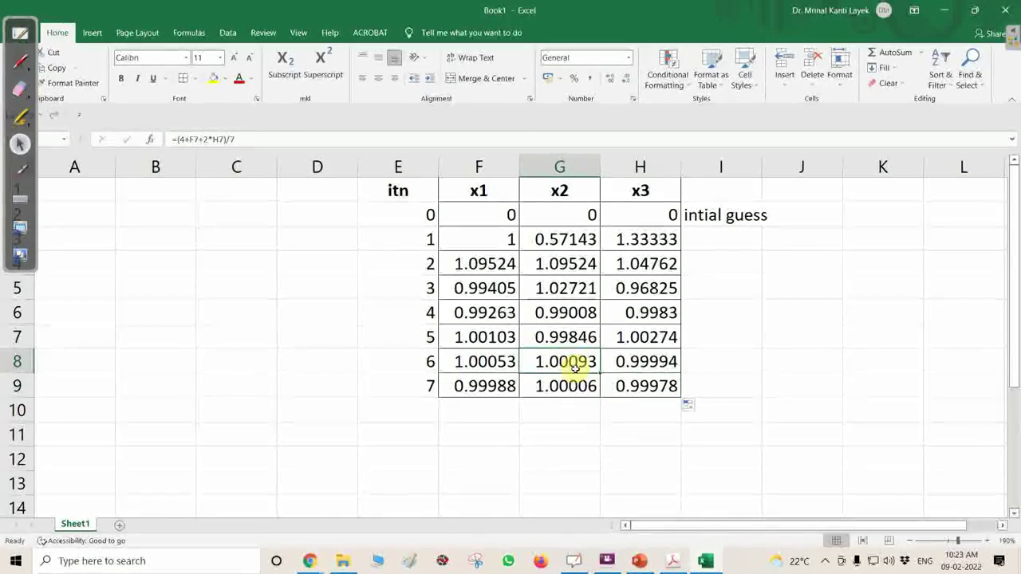
Step: Examine the x1, x2 and x3 results for iterations 5 to 7 in F7:H9, focusing on iteration 7
click(464, 363)
drag(476, 336, 665, 352)
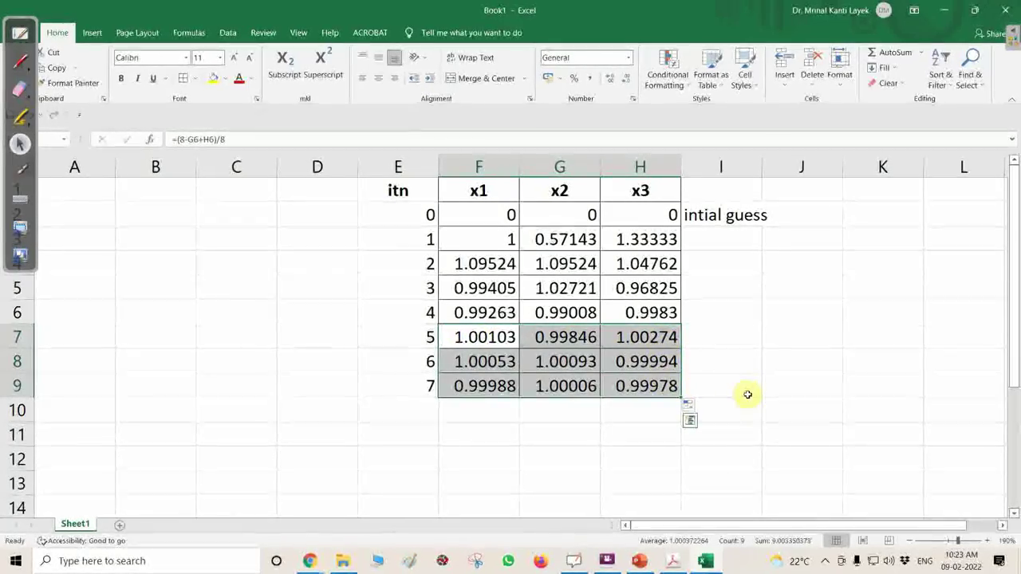
click(627, 387)
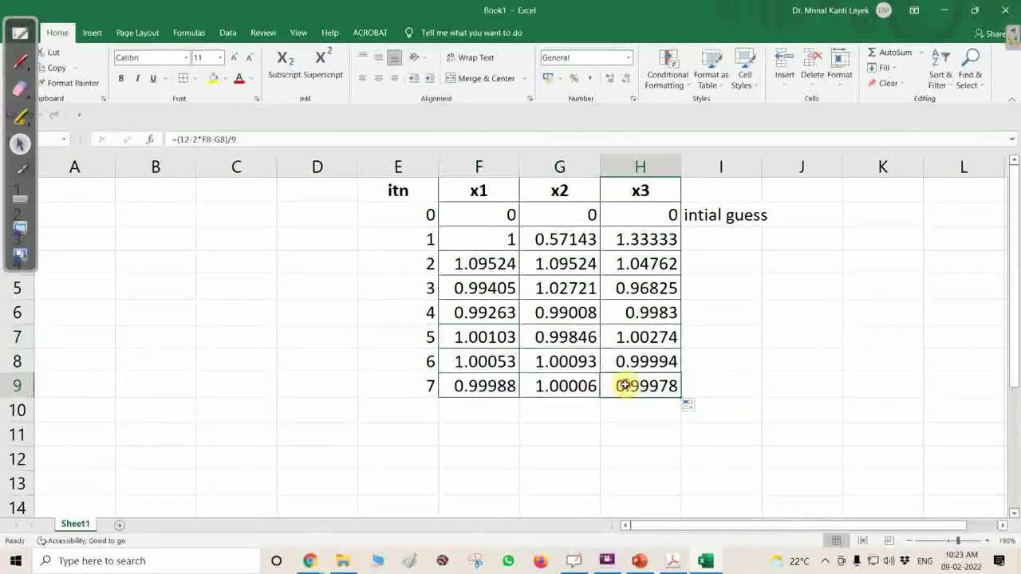
drag(471, 386, 633, 386)
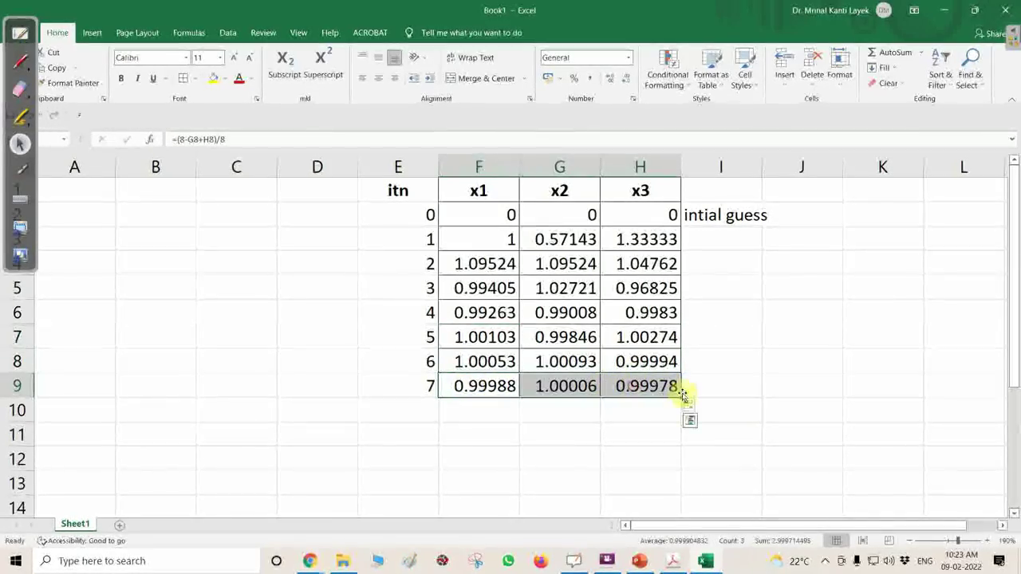
click(392, 409)
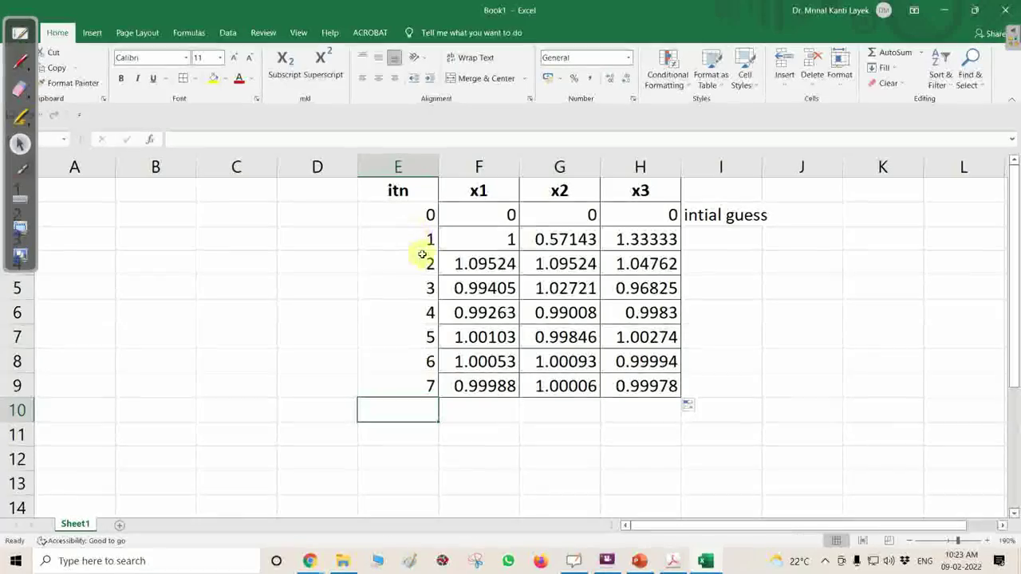
click(469, 388)
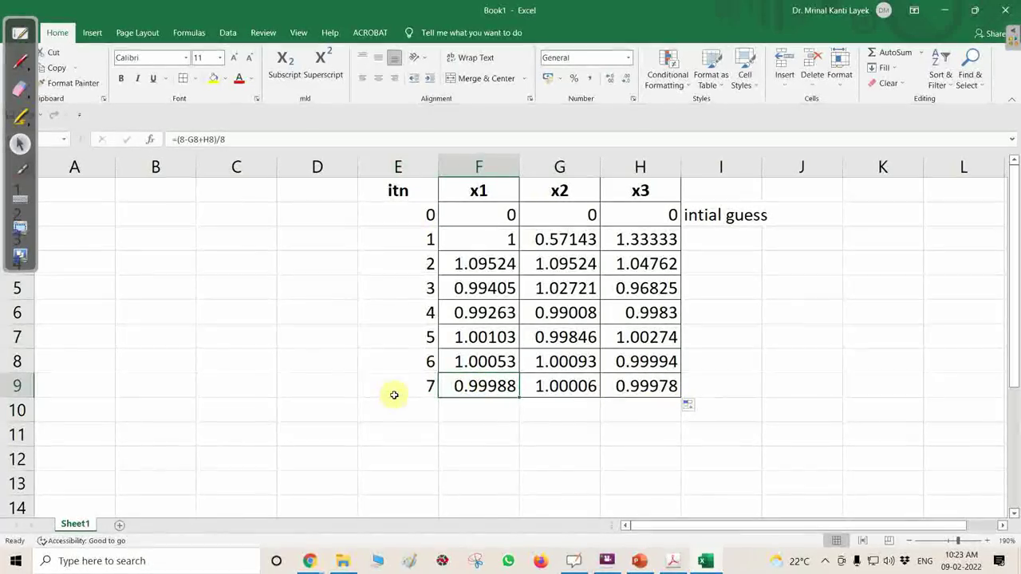
click(666, 390)
Step: Extend the iteration formulas from F9:H9 down through row 13, and shrink the fill back to row 9
drag(474, 388, 606, 387)
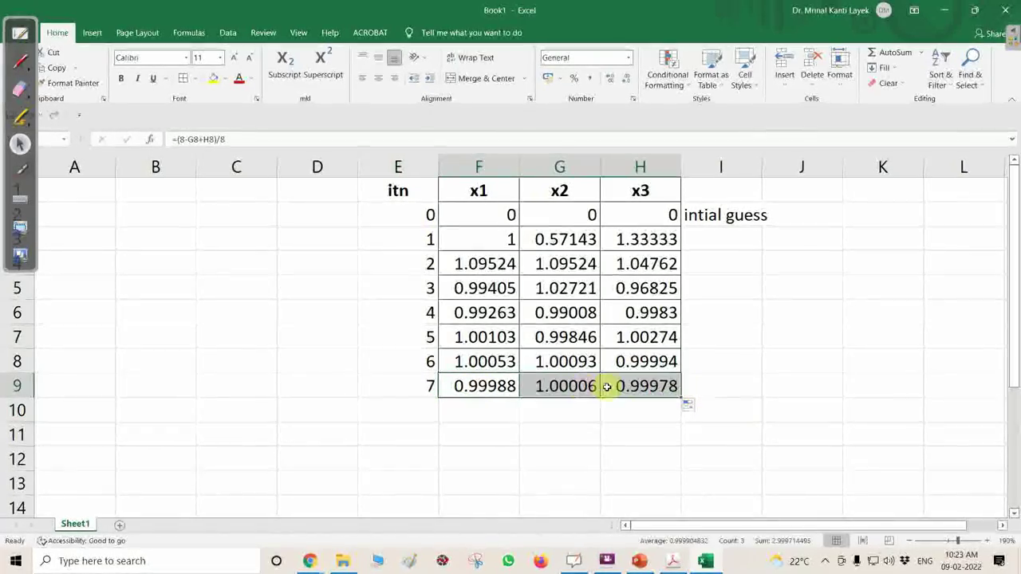
drag(682, 394, 677, 491)
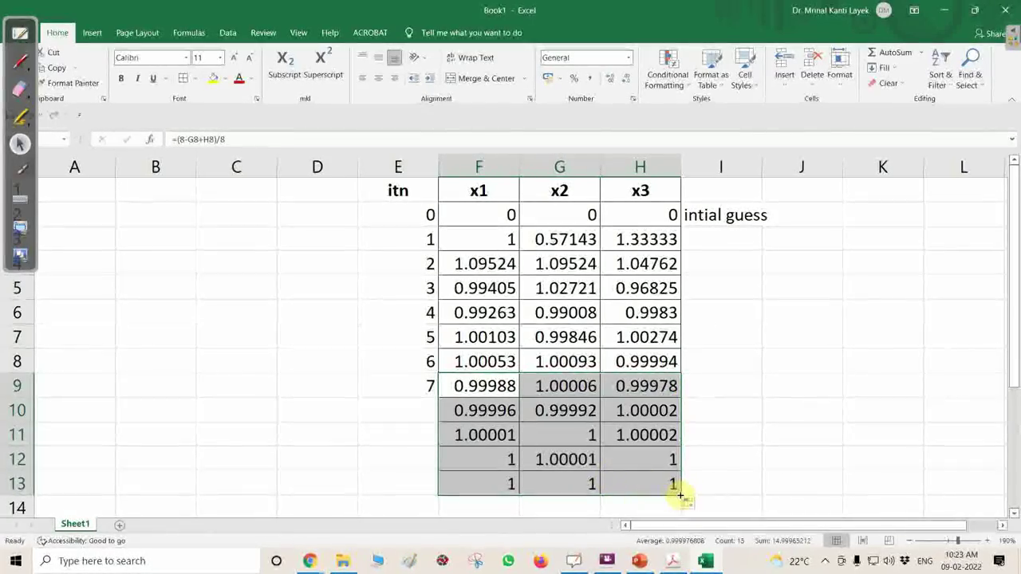
drag(680, 494, 679, 396)
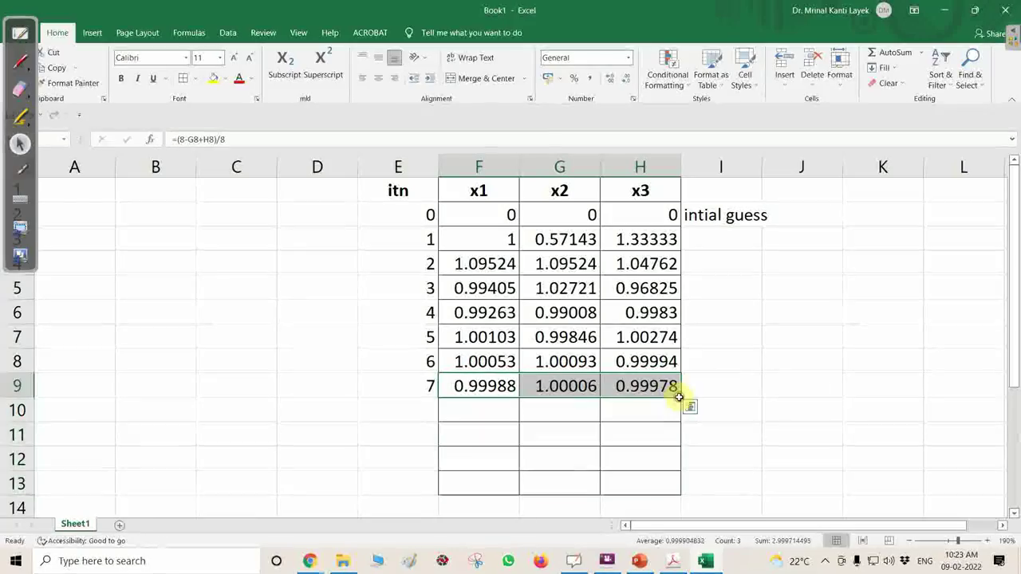
click(745, 428)
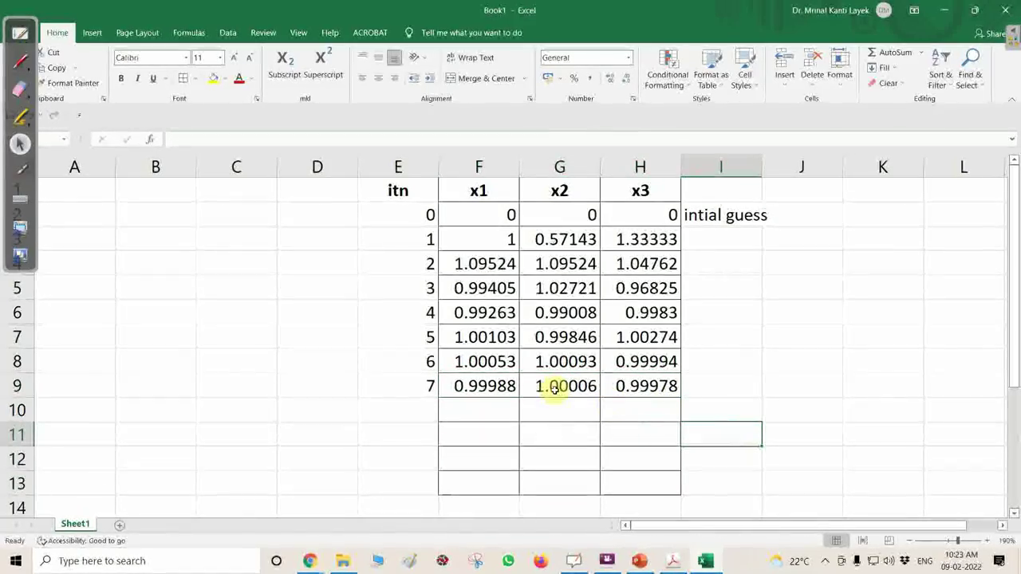
drag(468, 337, 614, 386)
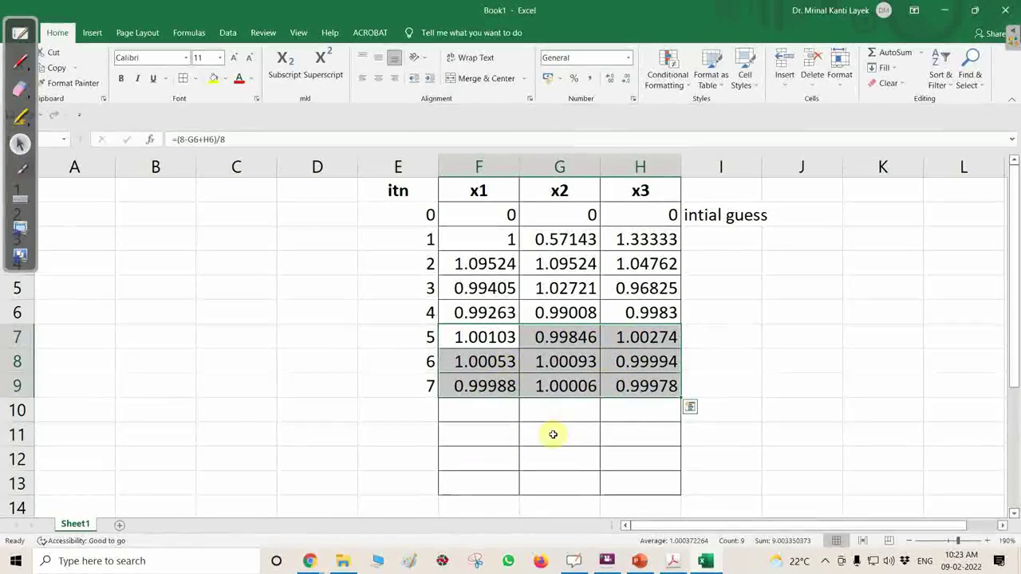
drag(504, 383, 457, 386)
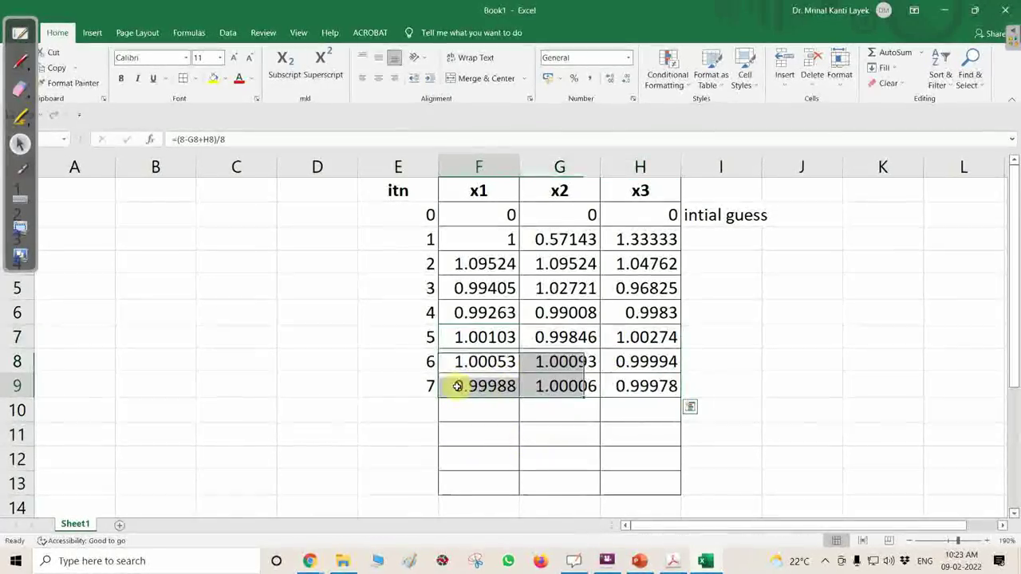
click(666, 386)
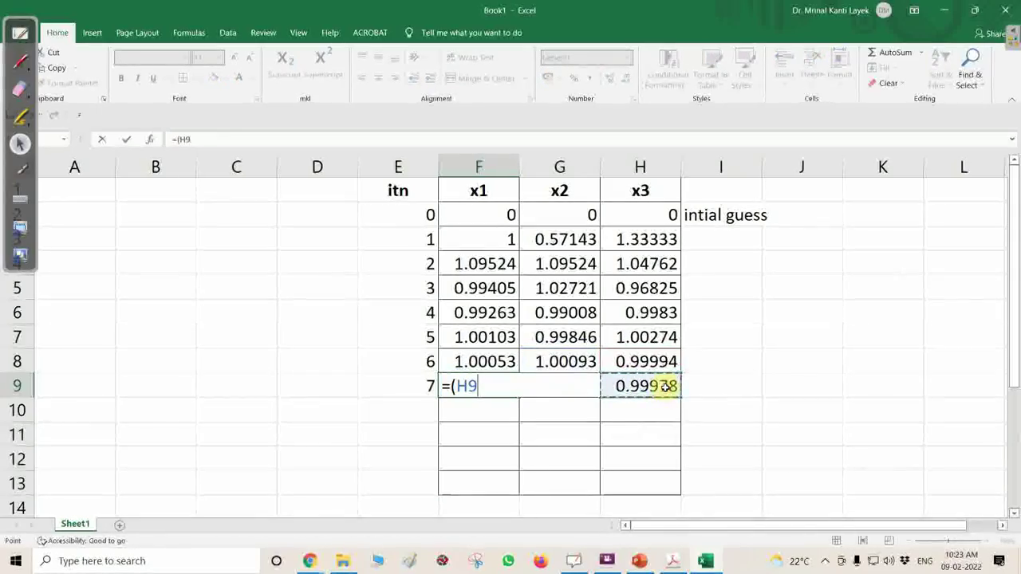
click(749, 385)
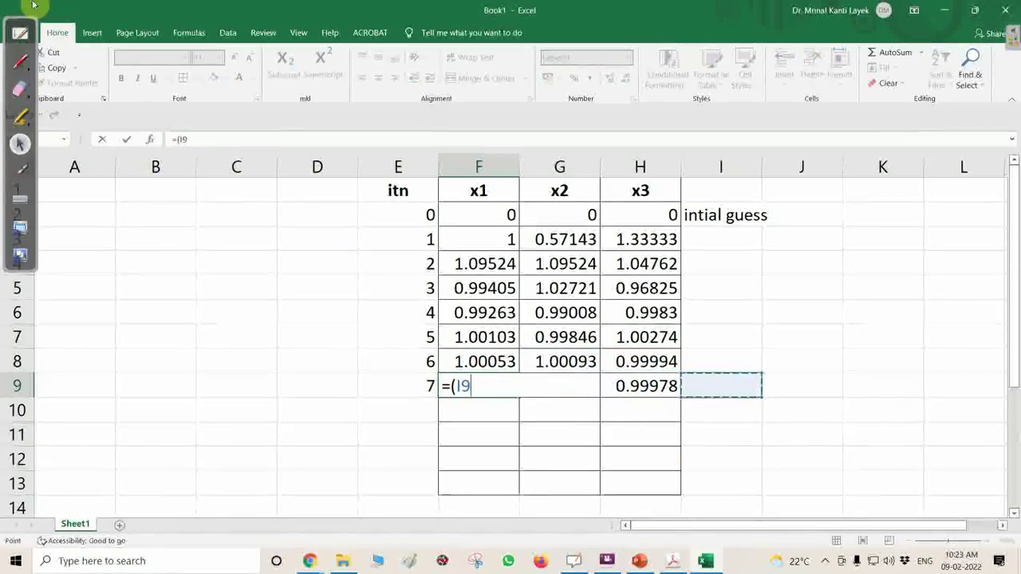
key(ctrl+z)
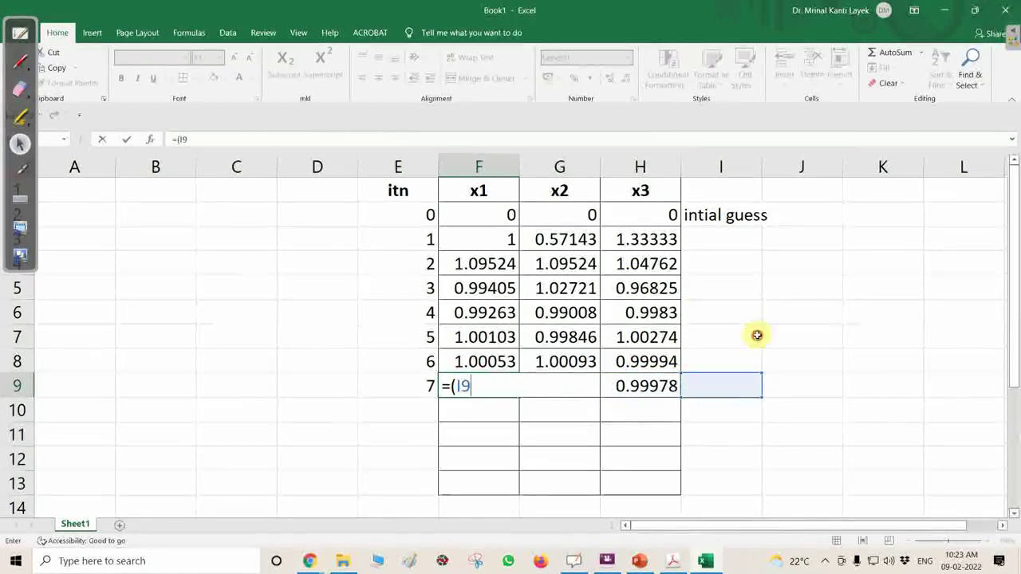
key(Return)
click(539, 331)
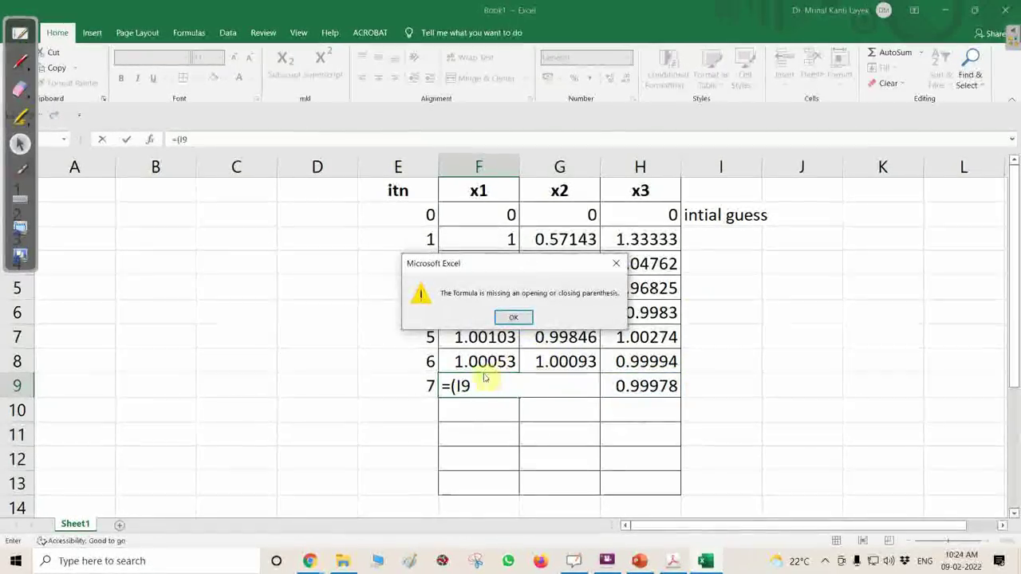
click(513, 317)
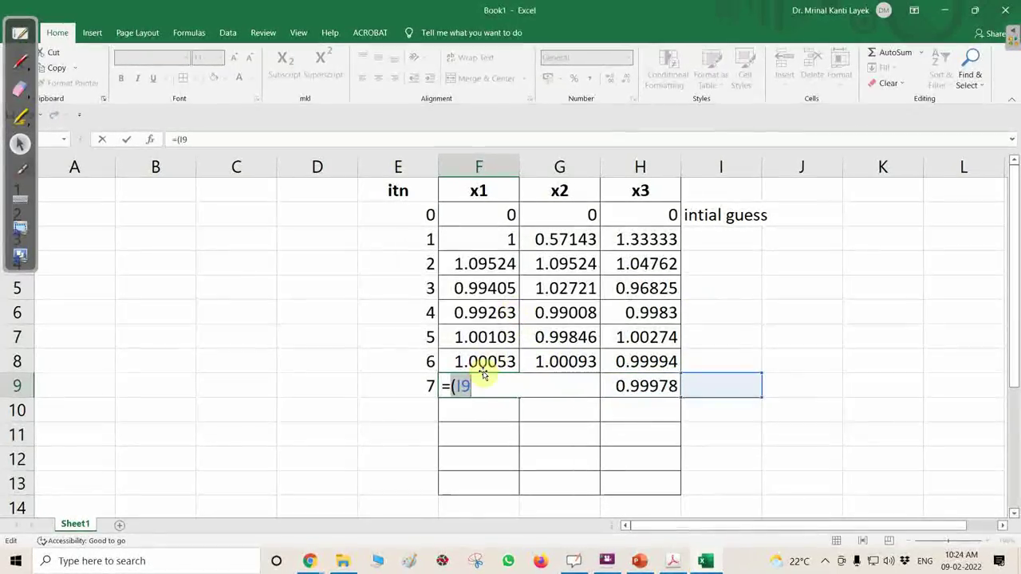
click(643, 361)
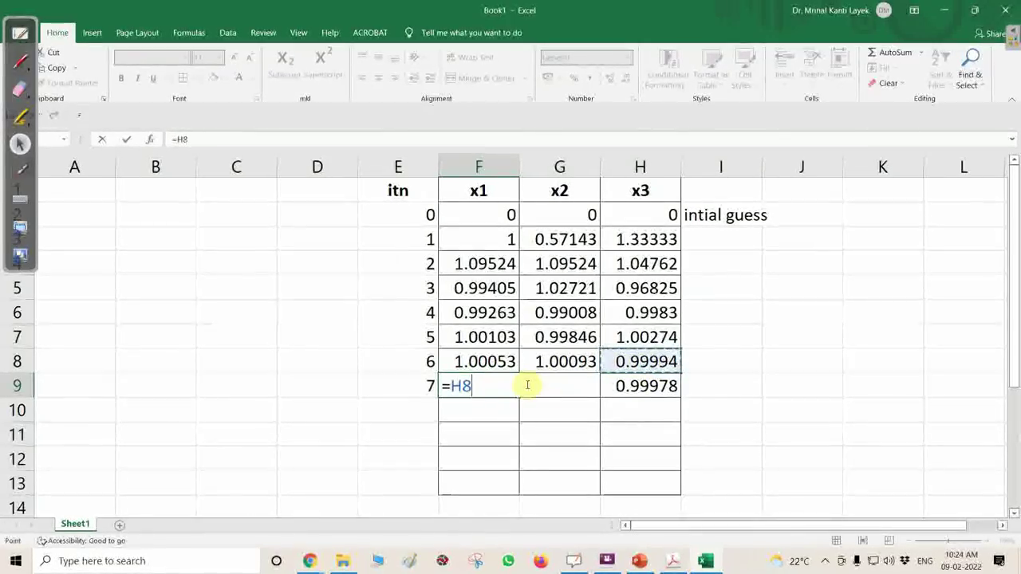
Step: Clear the iteration 7 contents of F9:H9, leaving the row's iteration number in place
drag(517, 386, 616, 386)
click(484, 361)
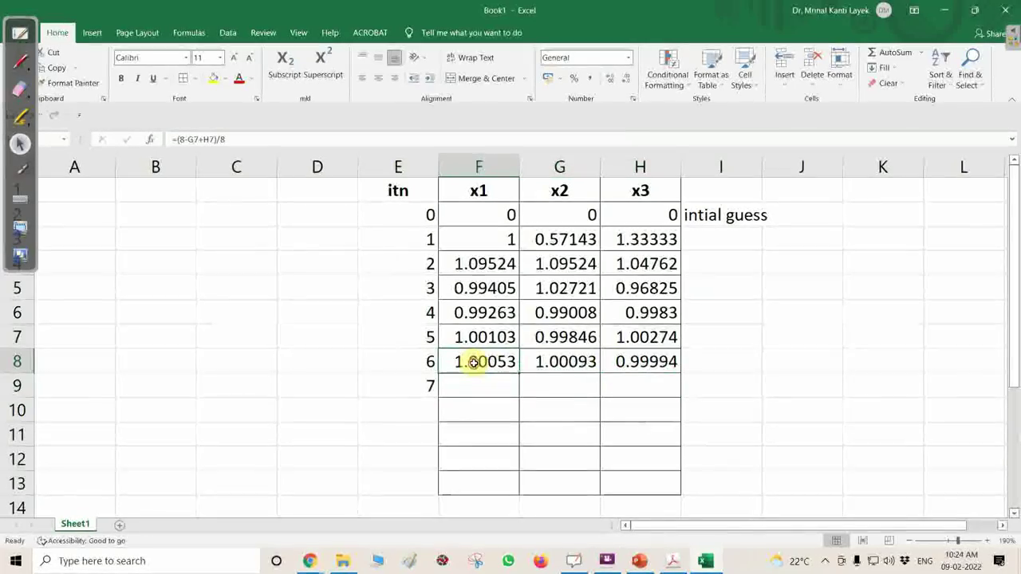
double_click(485, 362)
drag(472, 361, 524, 361)
click(764, 363)
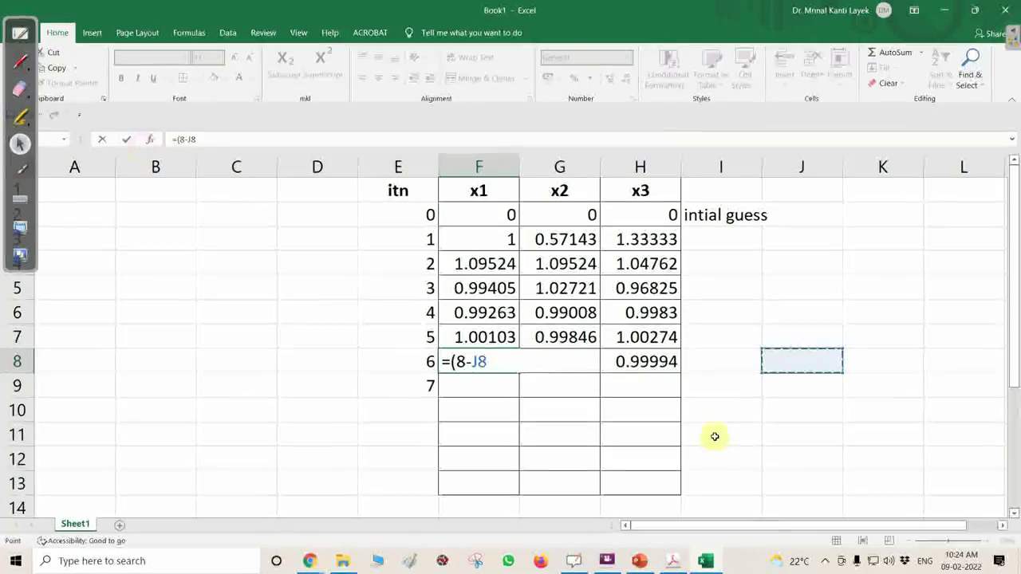
click(672, 362)
drag(478, 362, 459, 362)
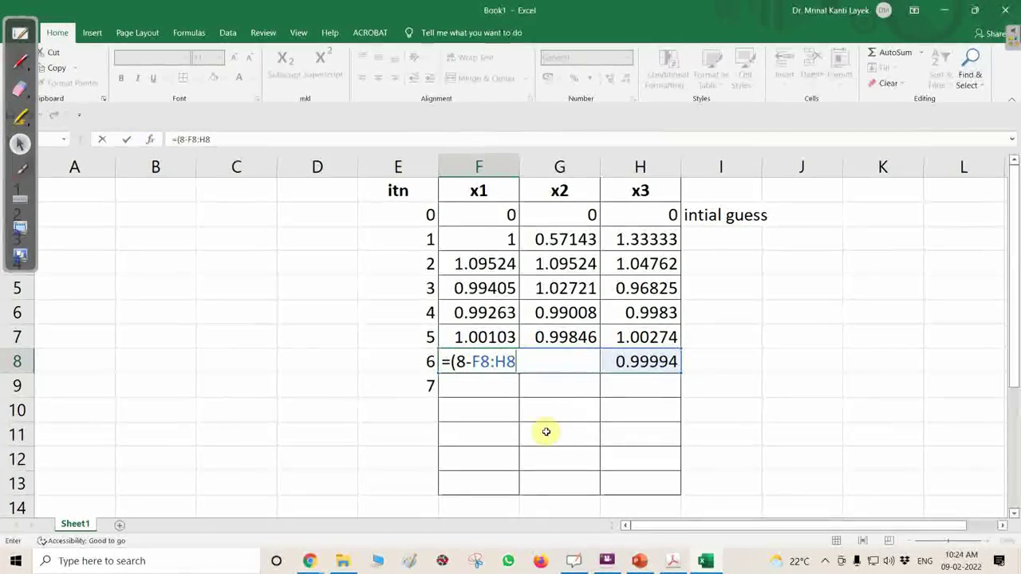
key(Return)
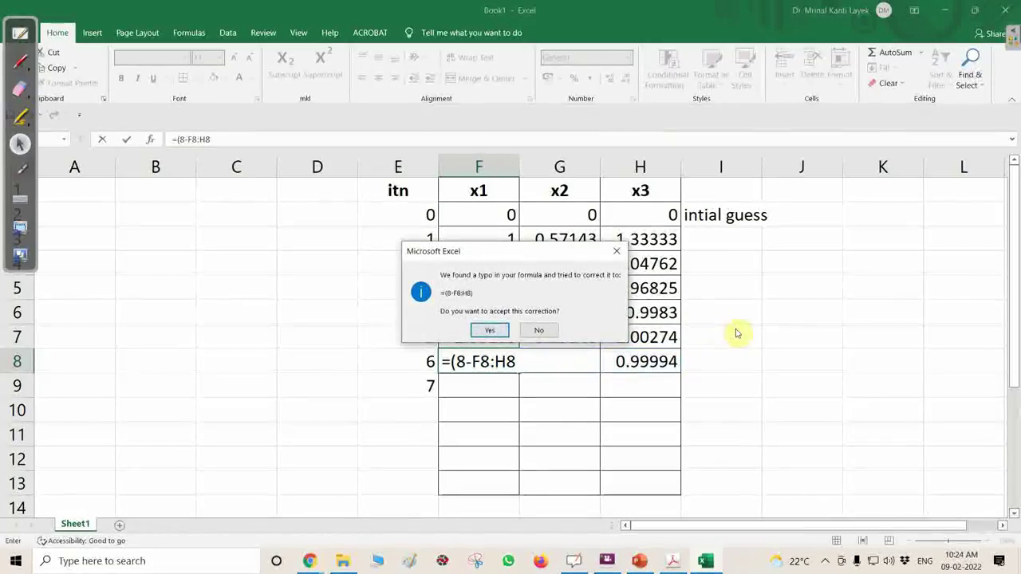
click(615, 257)
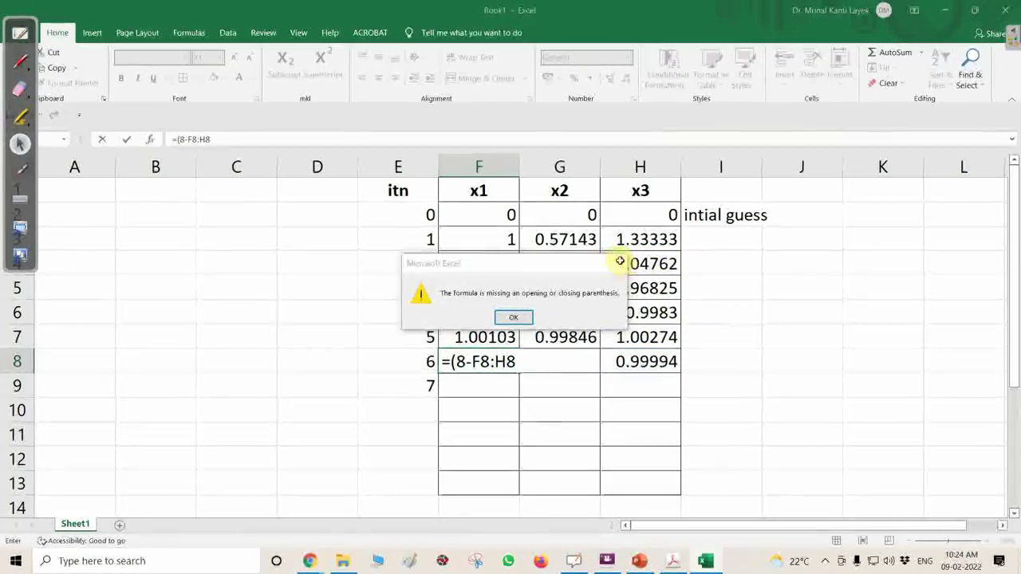
key(Return)
click(388, 239)
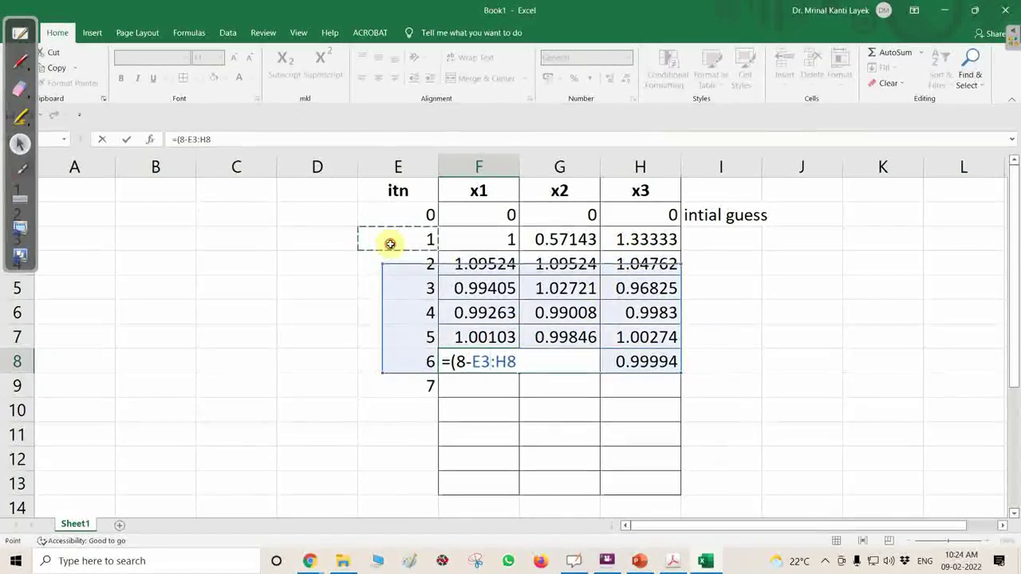
click(742, 282)
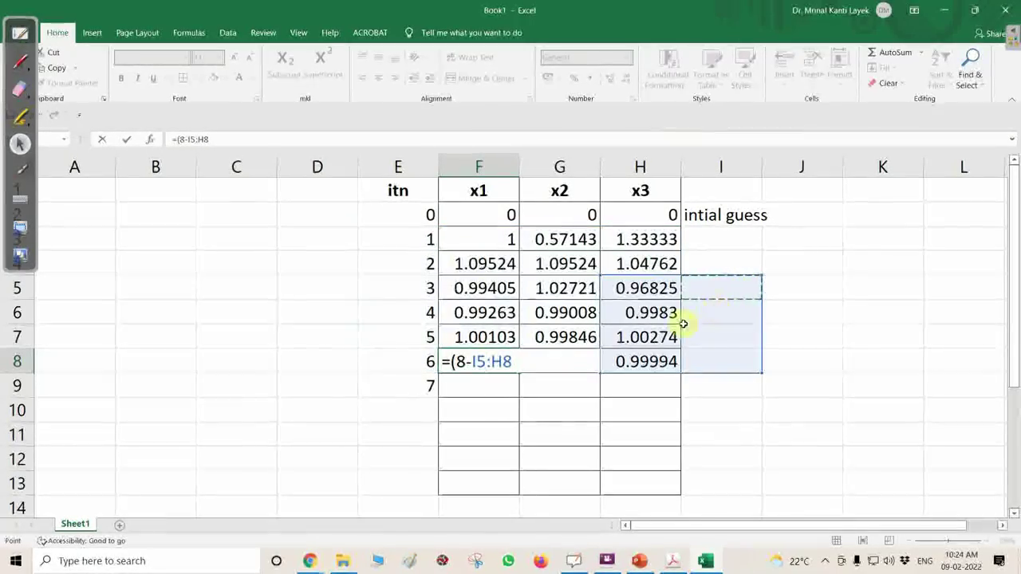
click(910, 283)
click(943, 221)
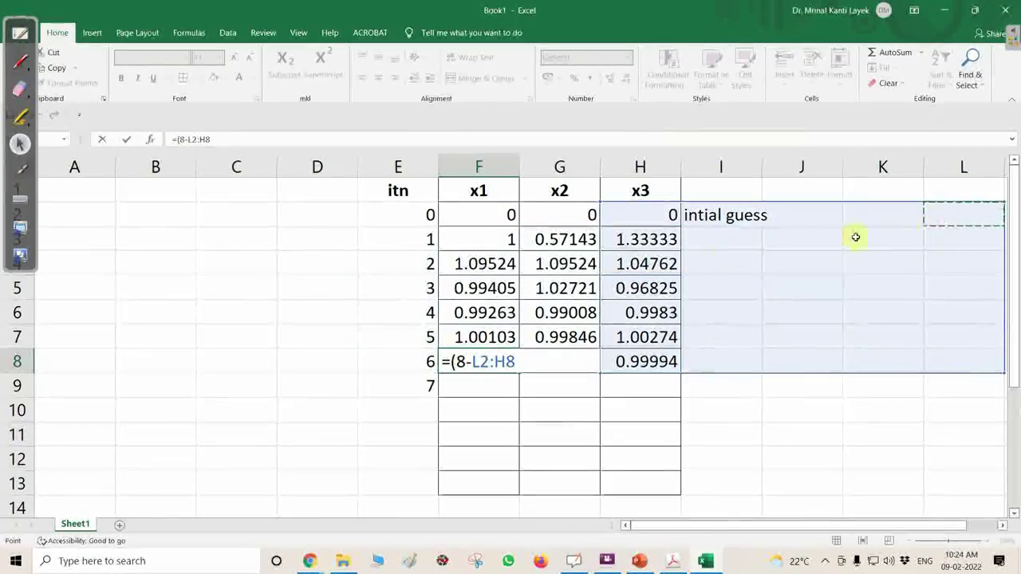
click(713, 266)
click(481, 293)
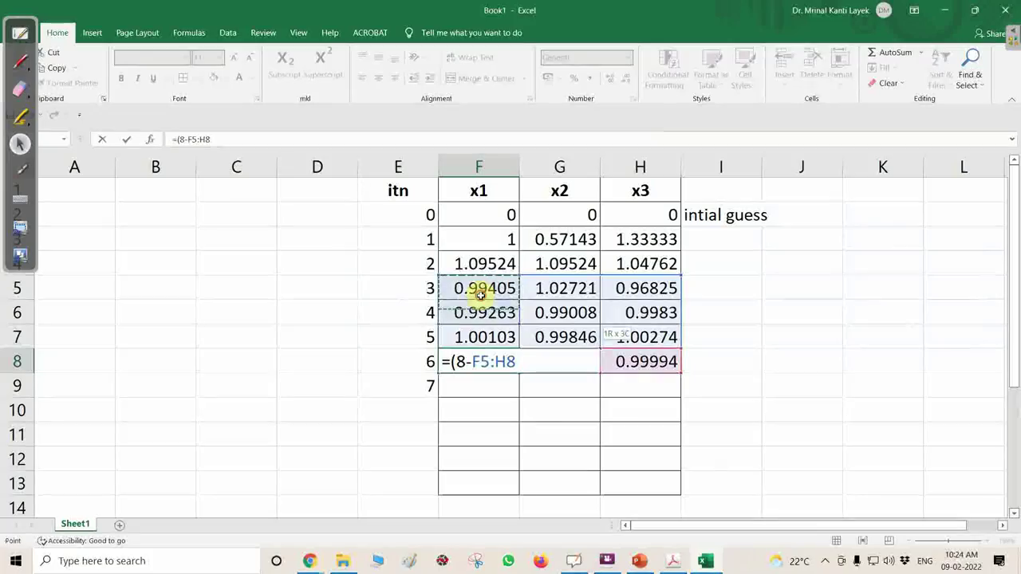
drag(626, 312, 660, 362)
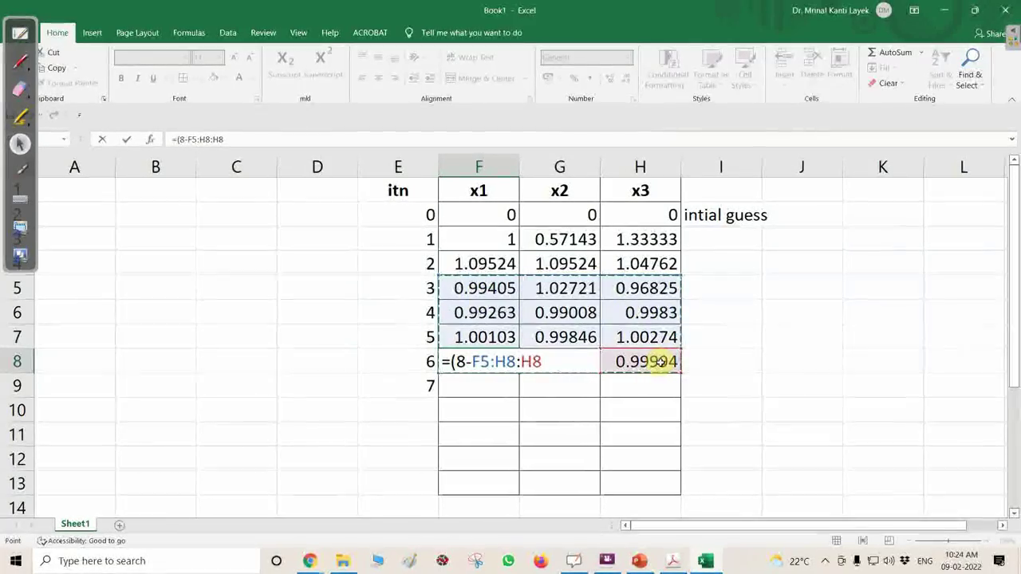
key(Return)
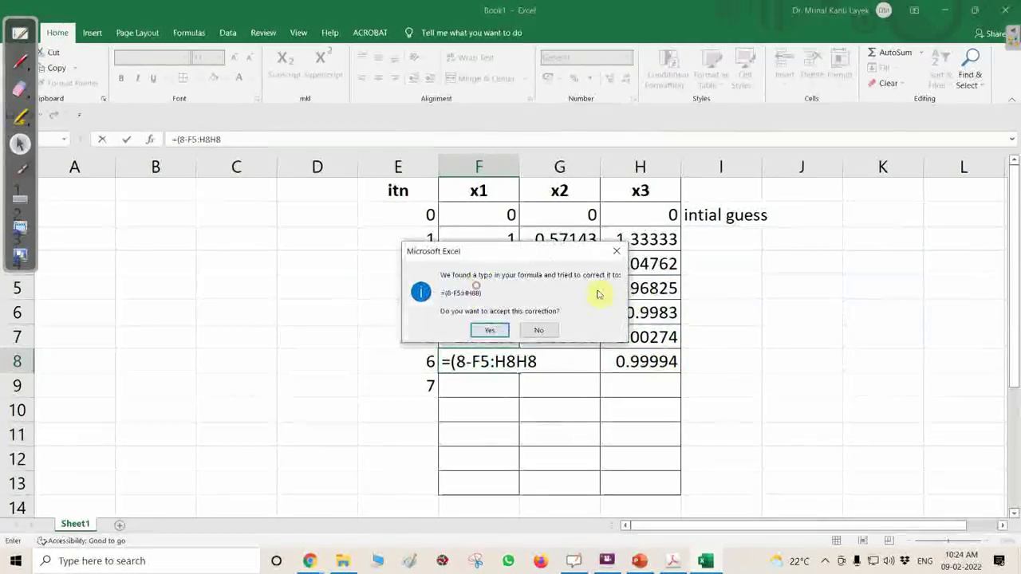
click(616, 258)
click(512, 317)
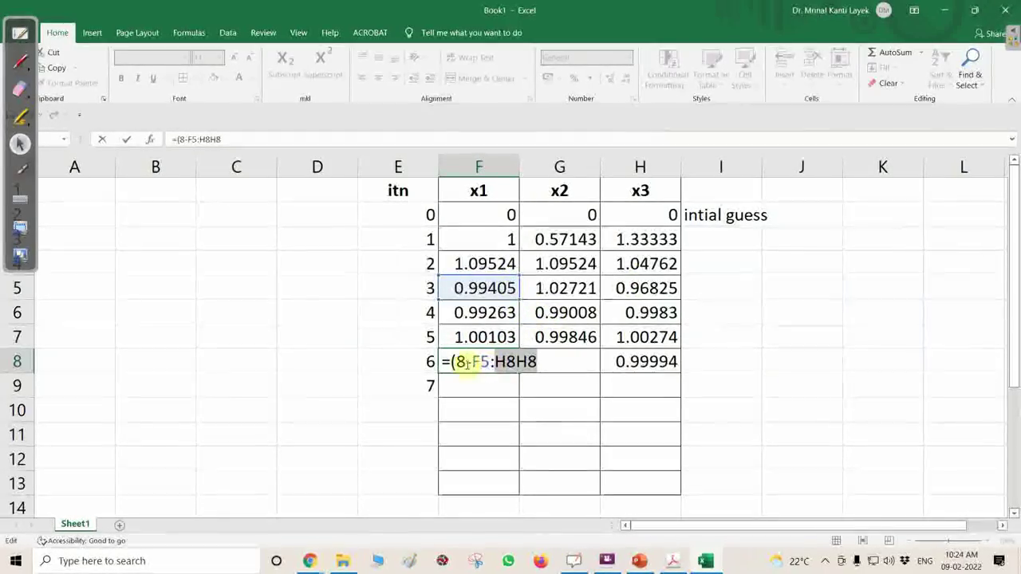
key(Return)
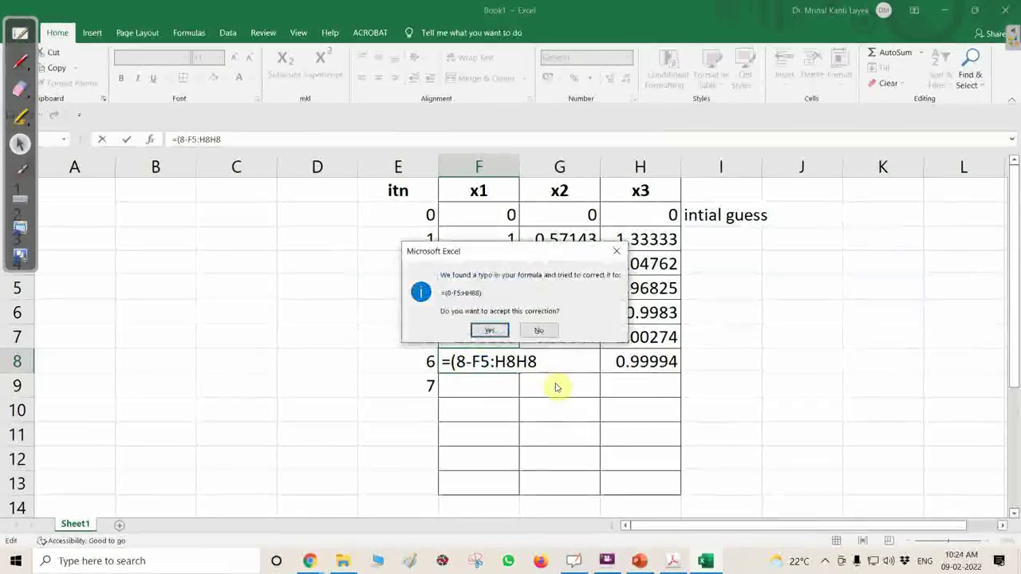
click(531, 332)
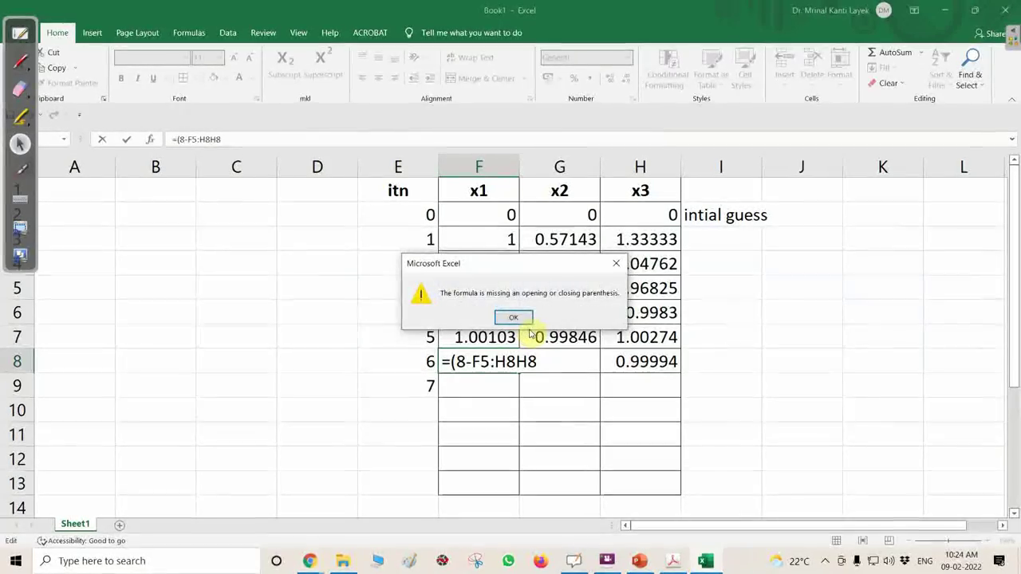
click(446, 318)
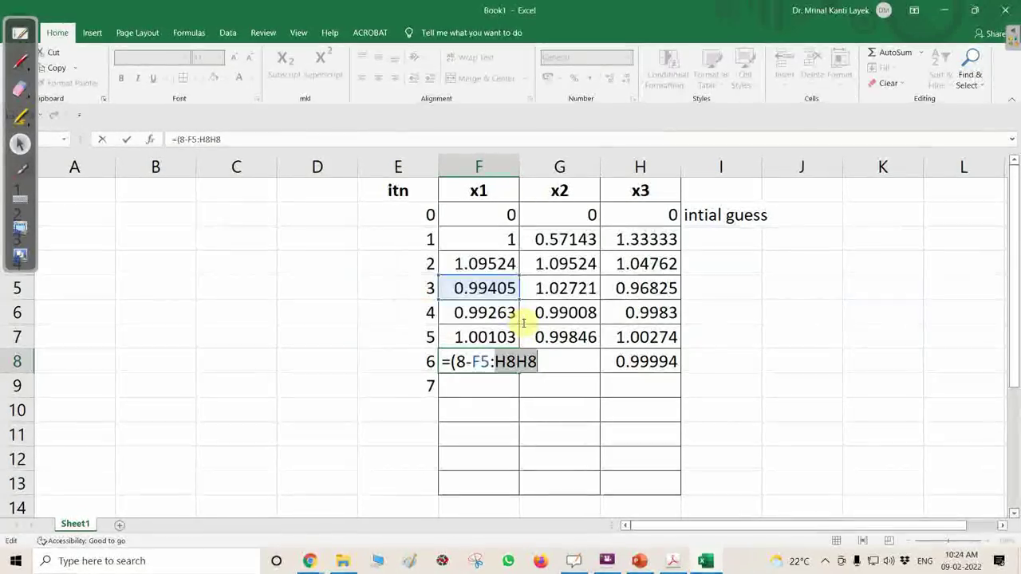
shift+click(643, 366)
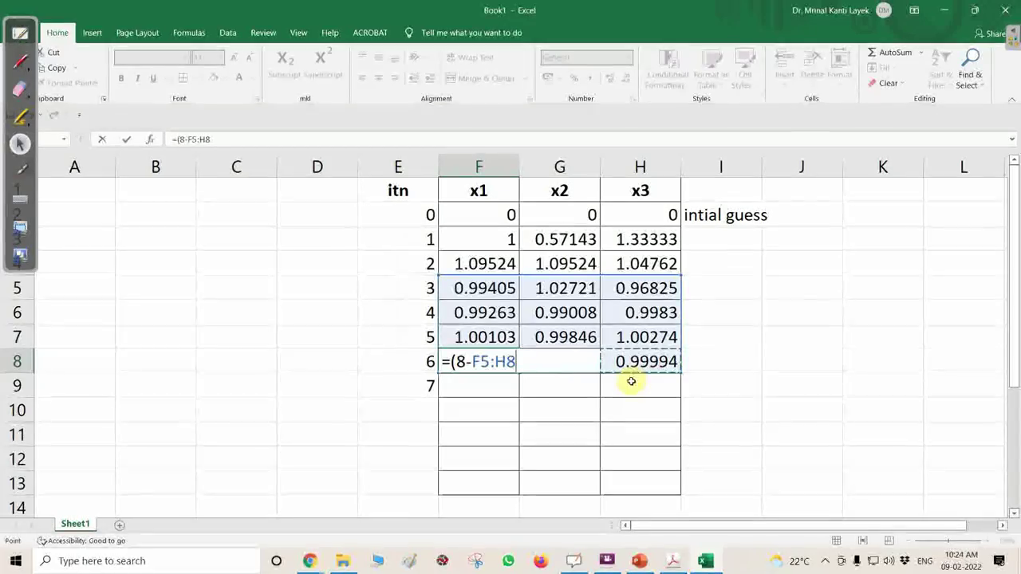
Step: Erase the entire faulty formula from F8, the x1 cell of iteration 6
drag(221, 139, 148, 139)
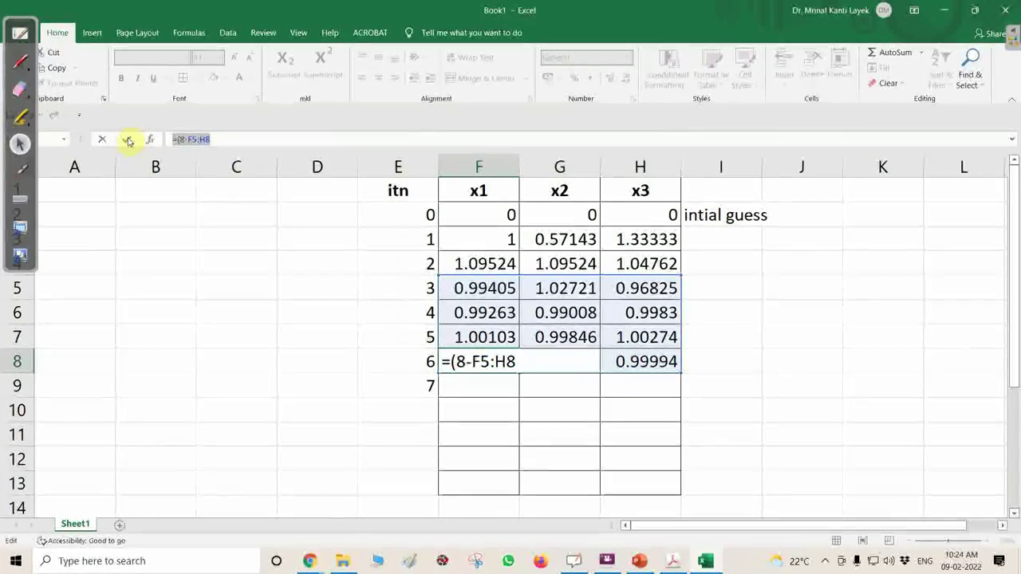
key(BackSpace)
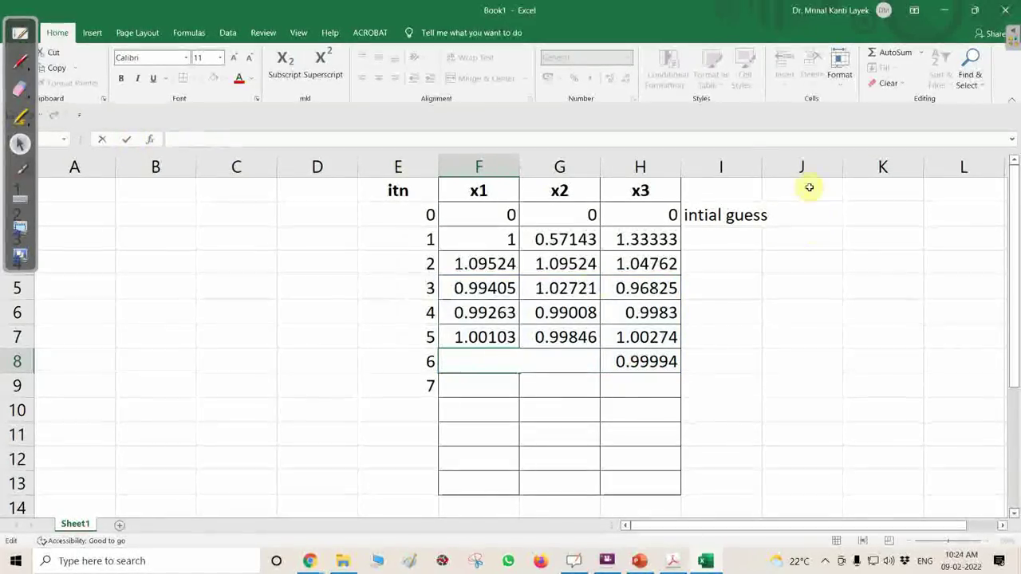
Step: Clear the remaining iteration 6 values in G8 and H8, and fill the F7:H7 formulas down through row 9
click(642, 361)
key(Delete)
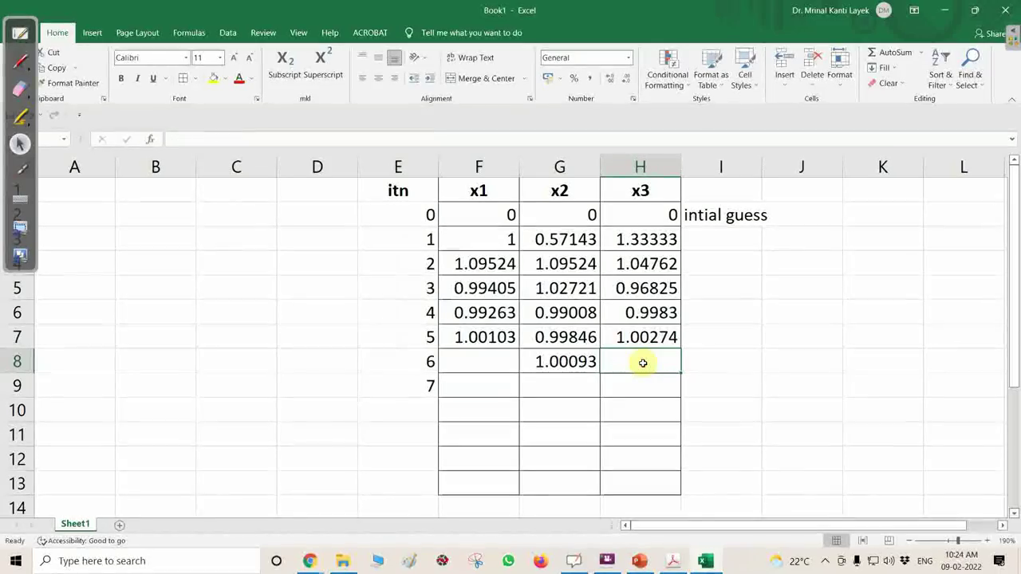
click(588, 364)
key(Delete)
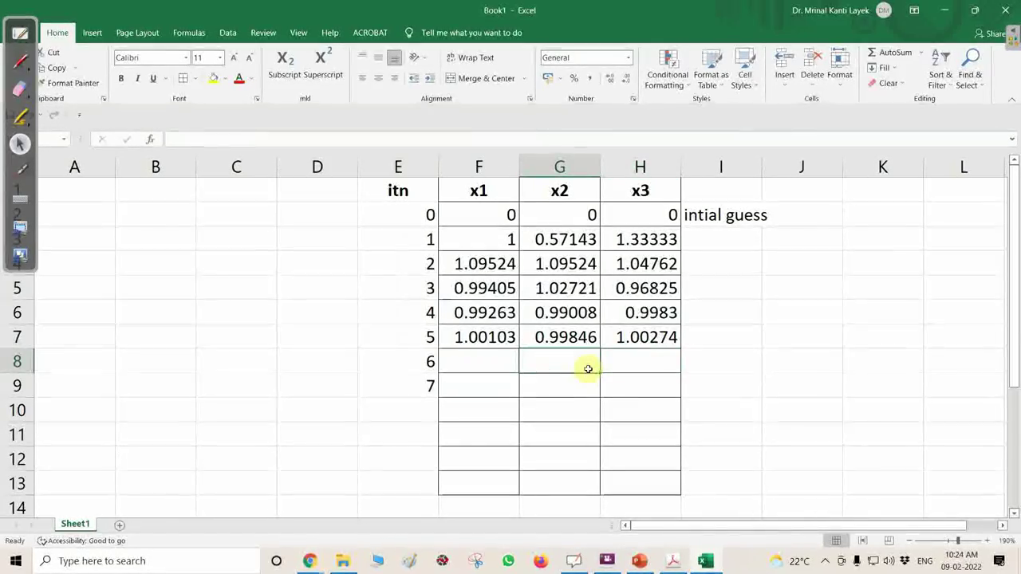
drag(501, 338, 679, 390)
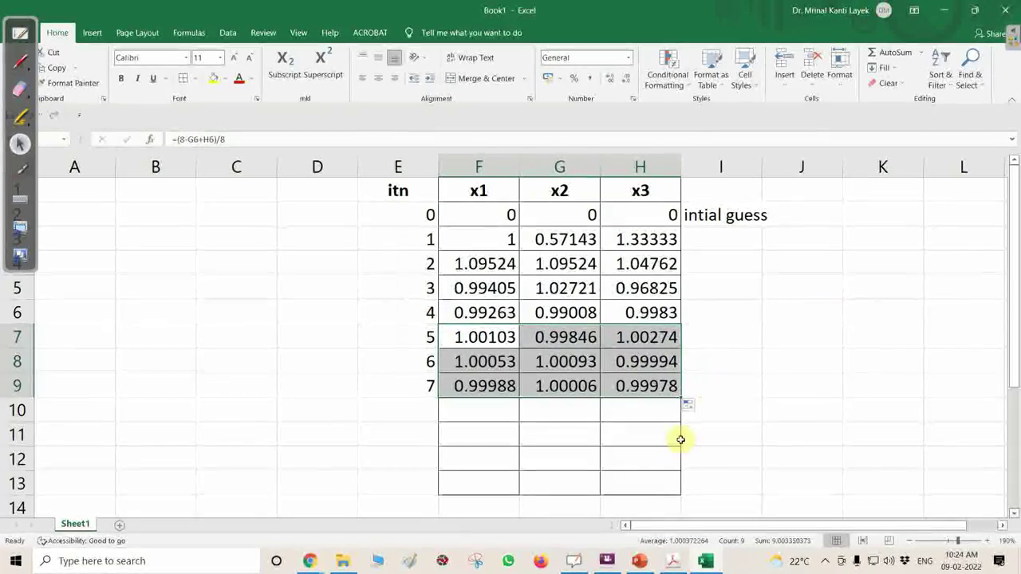
click(713, 390)
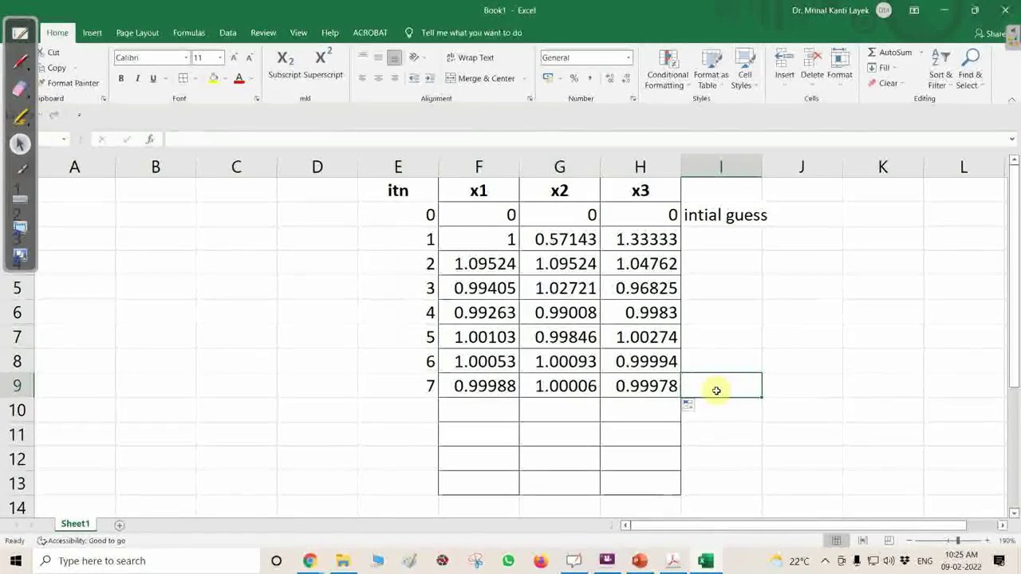
Step: Highlight iteration numbers 5 to 7 in E7:E9 with yellow fill, and label iteration 7 as "final" in I9
drag(419, 335, 412, 383)
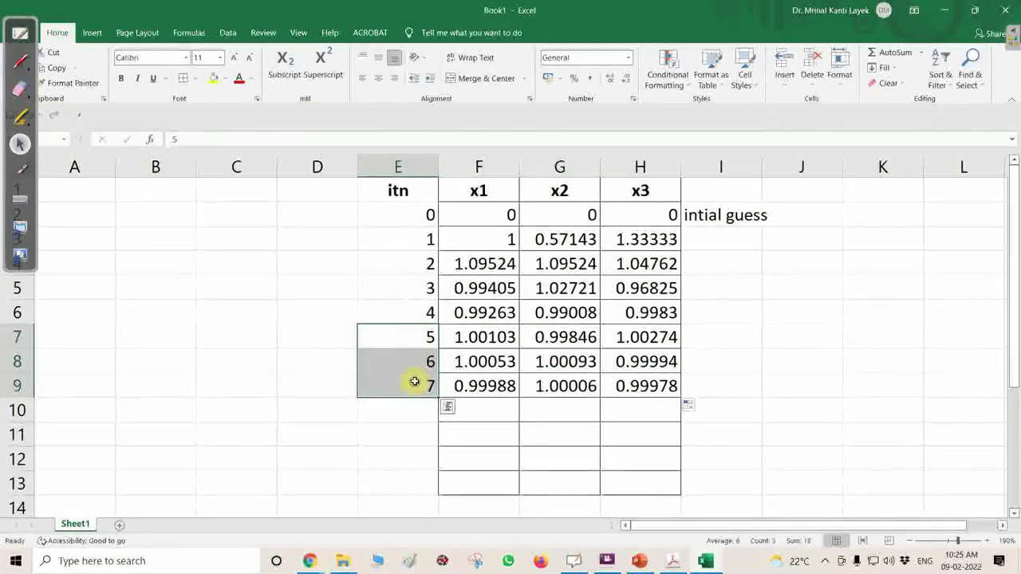
click(214, 79)
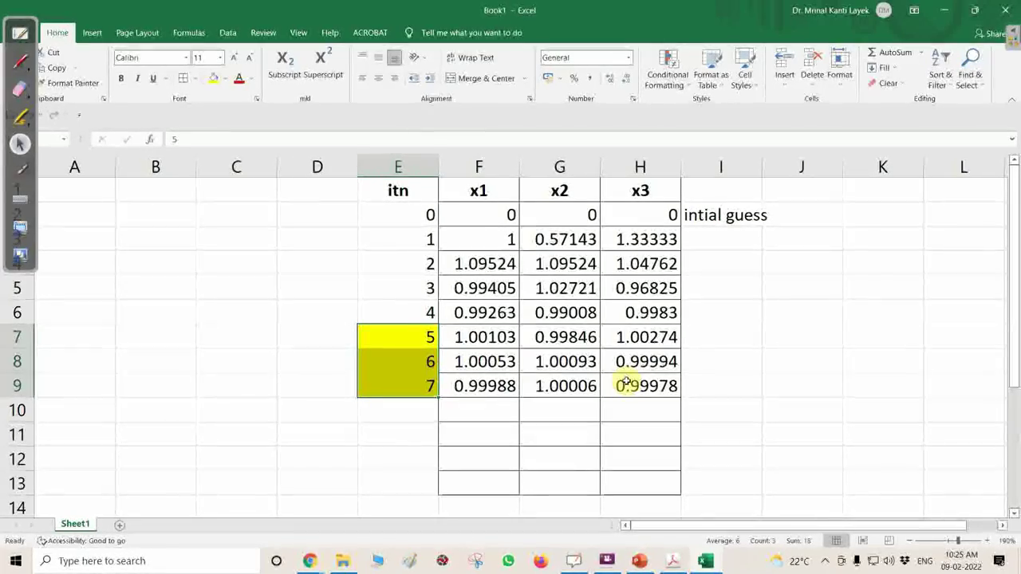
click(718, 386)
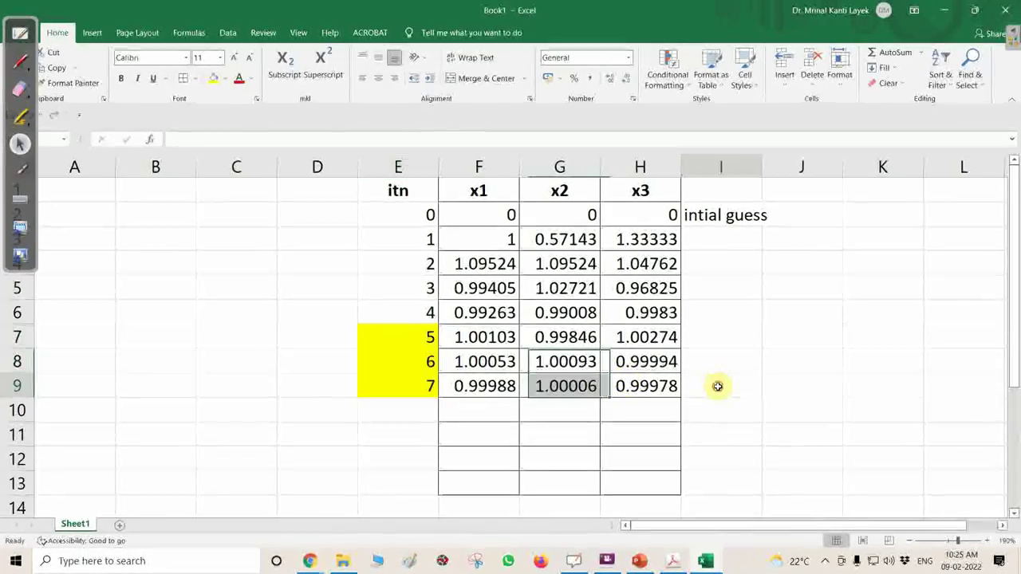
text(final)
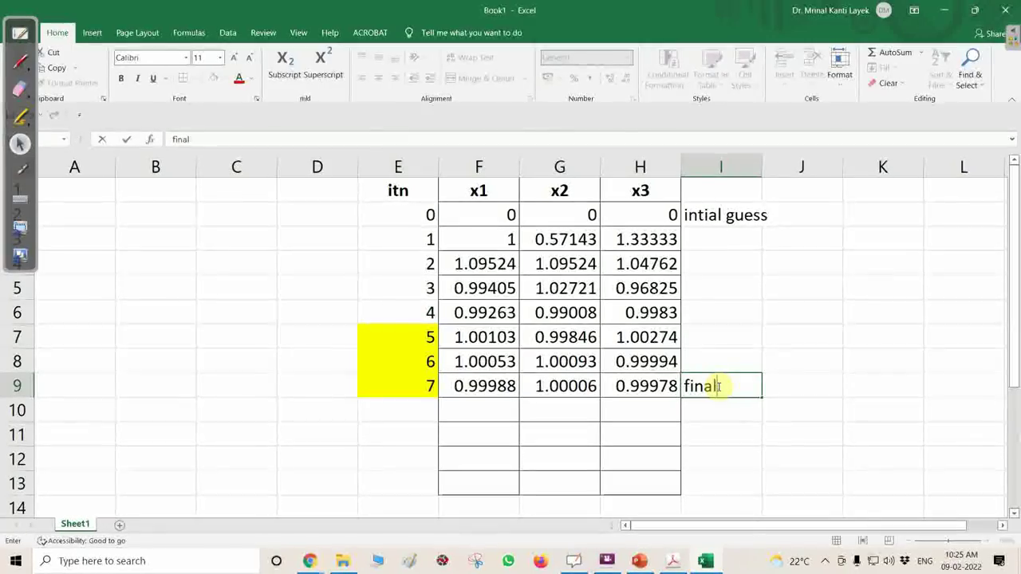
Step: Switch to the handwritten notes PDF in Adobe Acrobat and find the Jacobi Method exercise below the iteration table on page 10
click(956, 8)
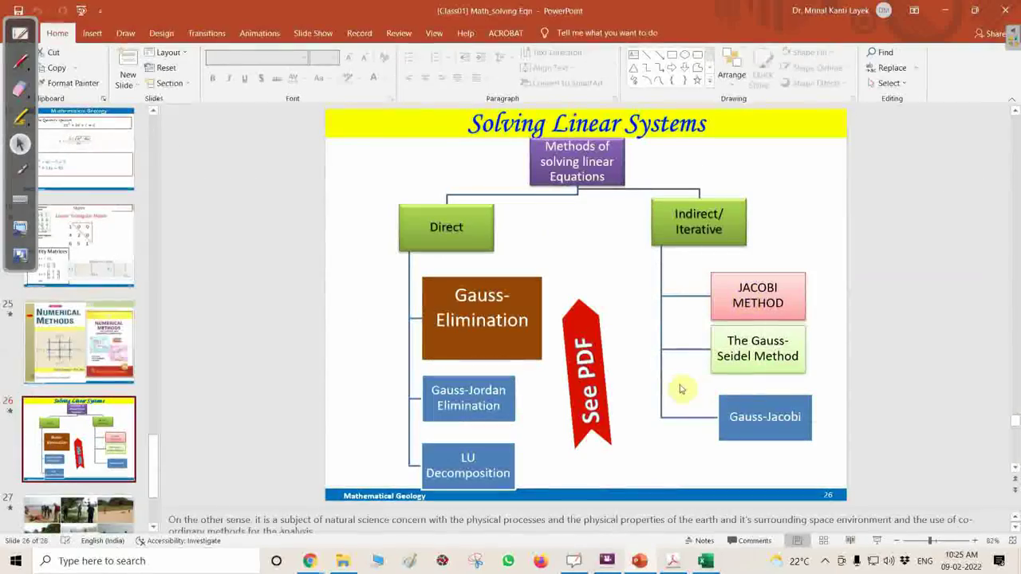
click(673, 561)
scroll(599, 444, down, 15)
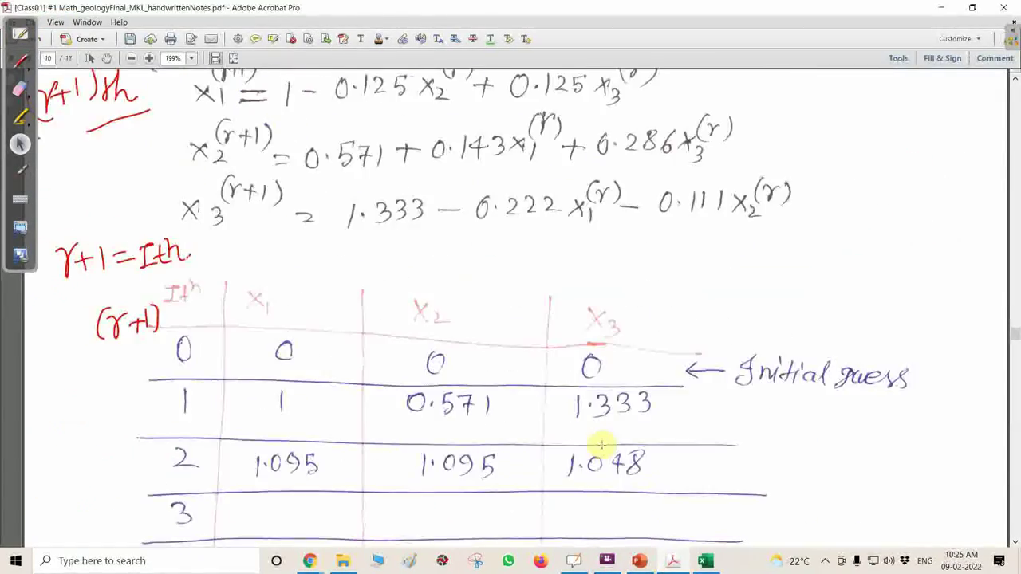
scroll(602, 445, down, 3)
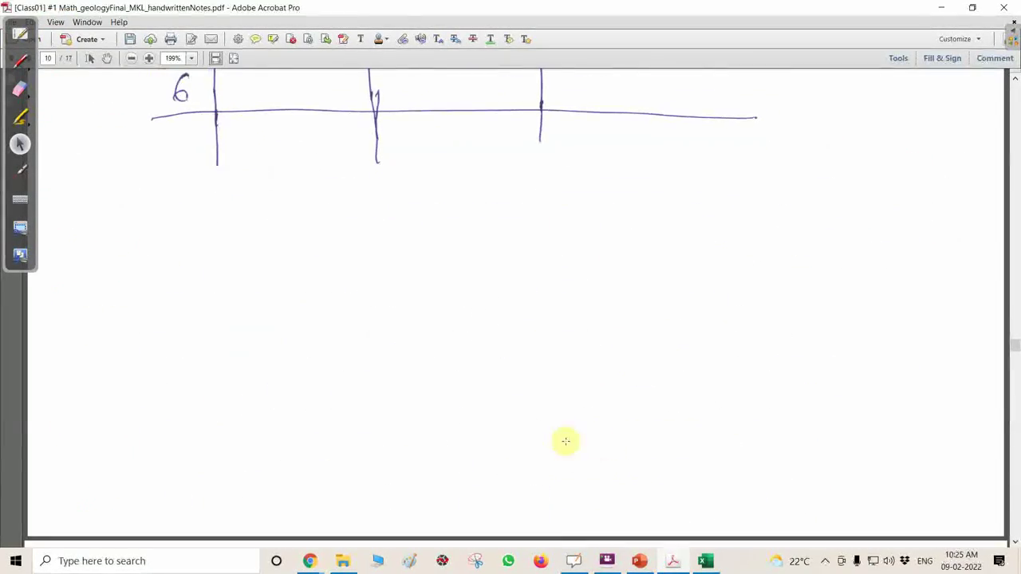
scroll(478, 361, up, 2)
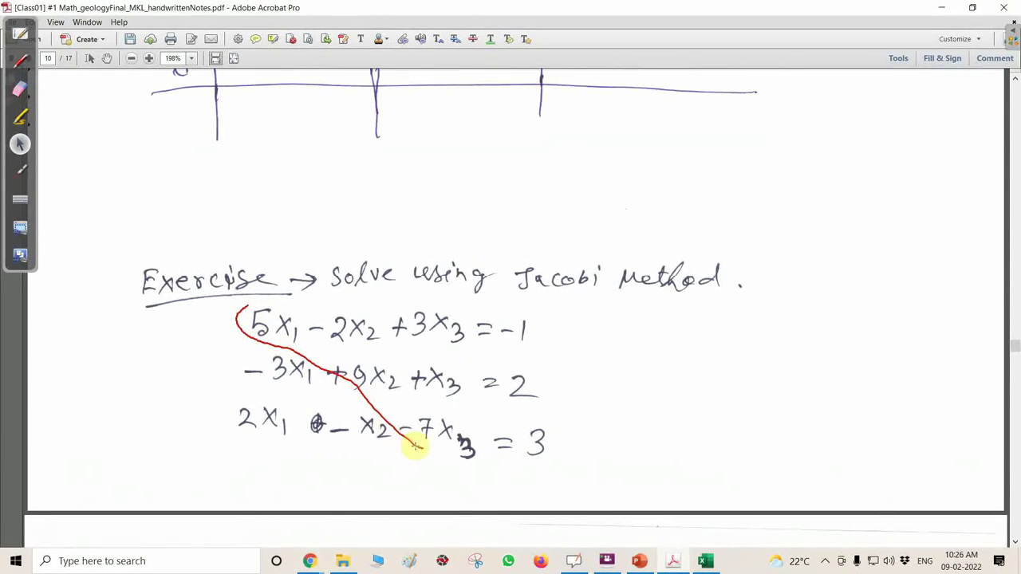
Step: Circle the diagonal terms of the three exercise equations in red, and delete the mark
mouse_move(381, 390)
mouse_down()
mouse_move(361, 343)
mouse_move(285, 304)
mouse_move(237, 315)
mouse_up()
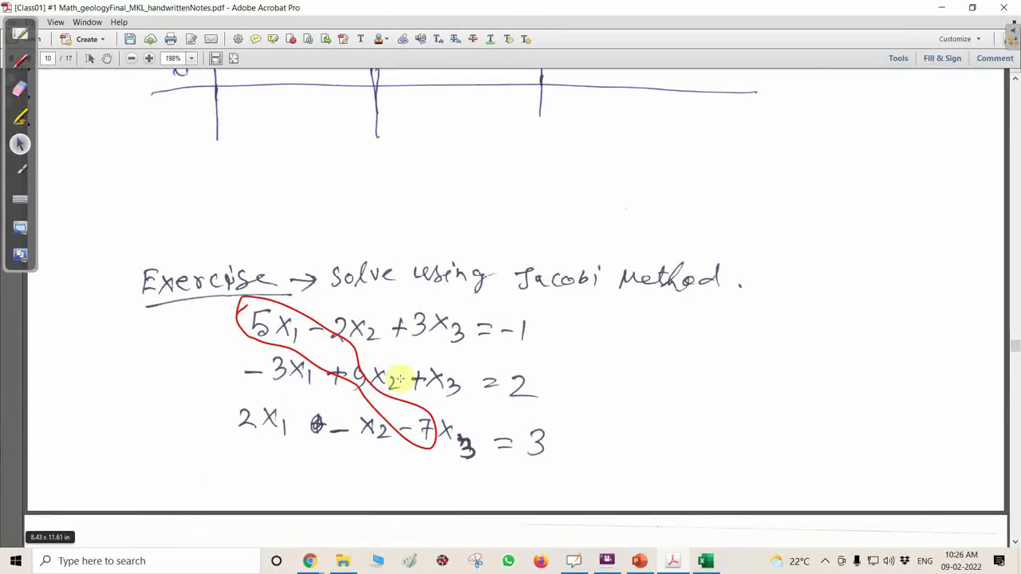
click(344, 375)
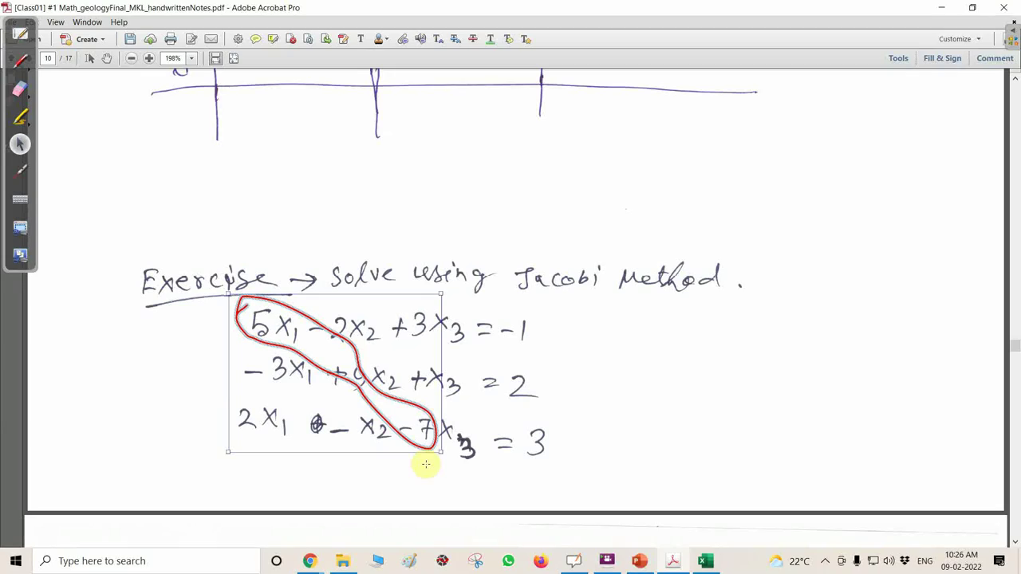
key(Delete)
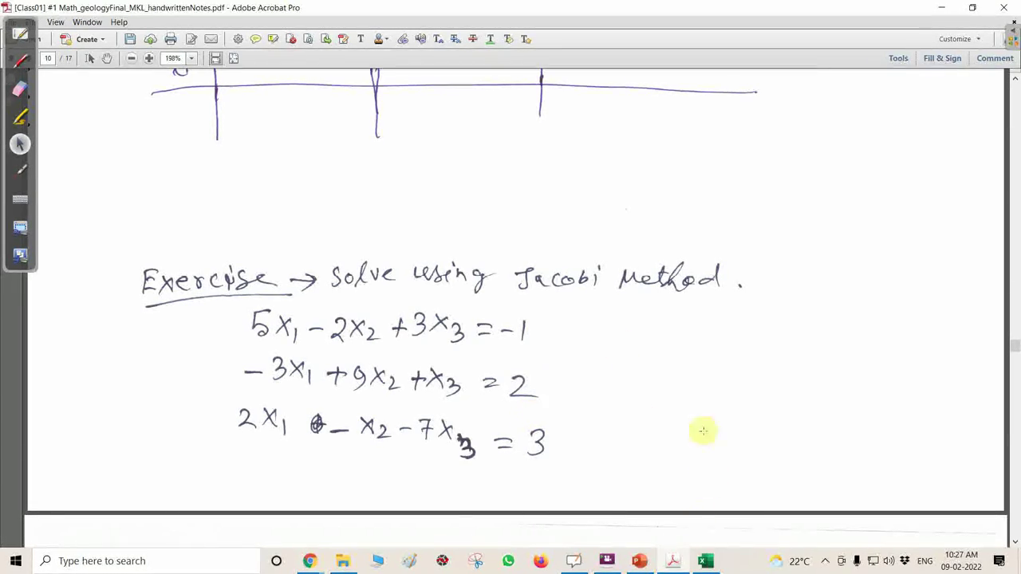
Step: Switch to OpenBoard, add a blank page and enter the text equations 5x1-2x2+3x3=-1, -3x1+9x2+x3=2 and 2x1-x2-7x3=3 on separate lines
click(20, 34)
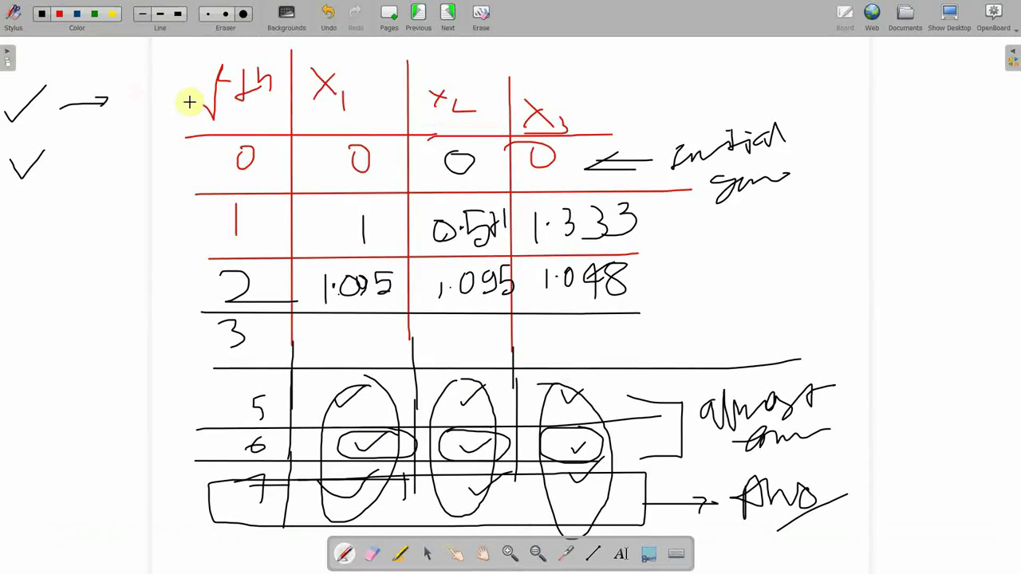
click(391, 16)
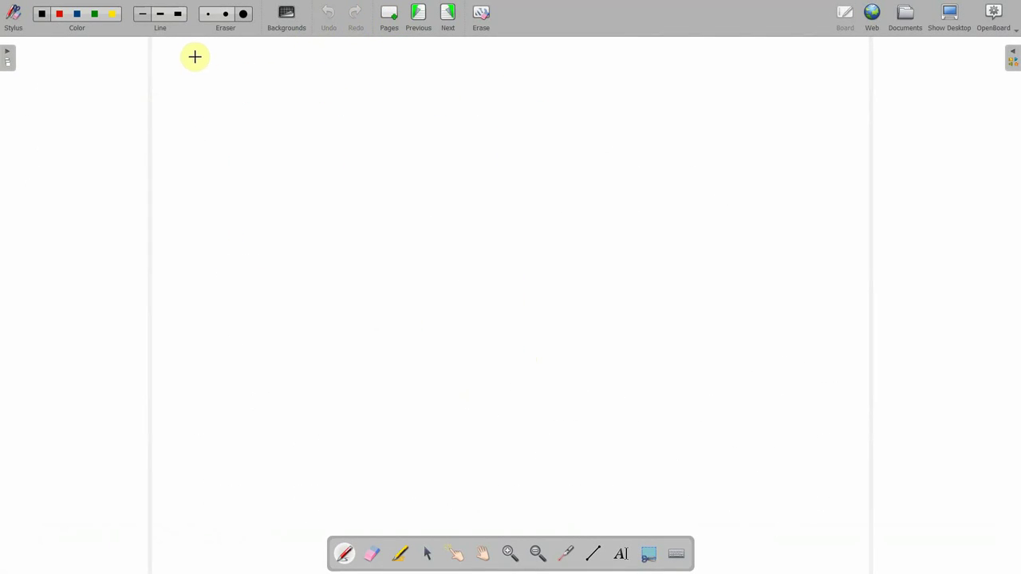
click(620, 554)
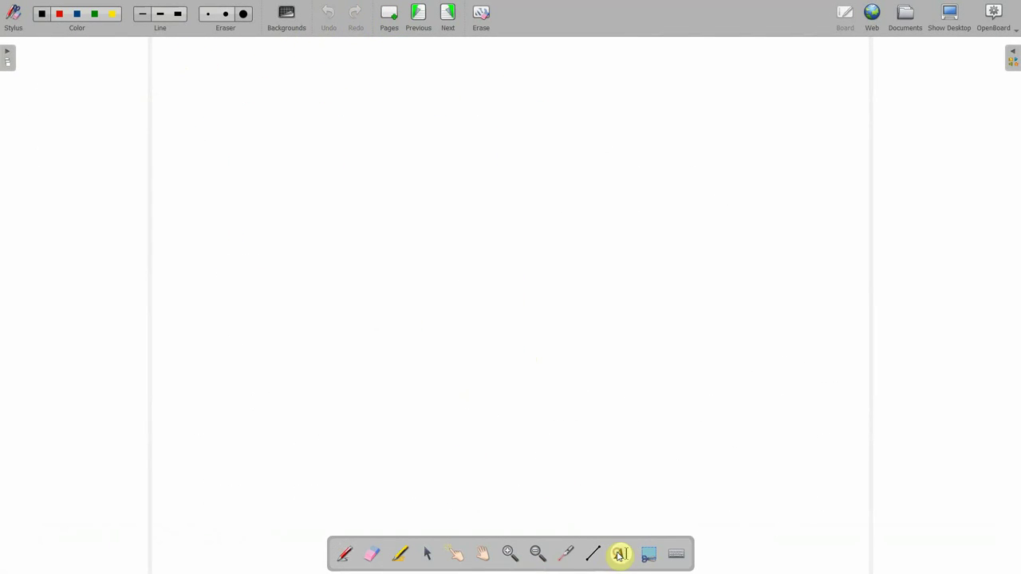
click(207, 75)
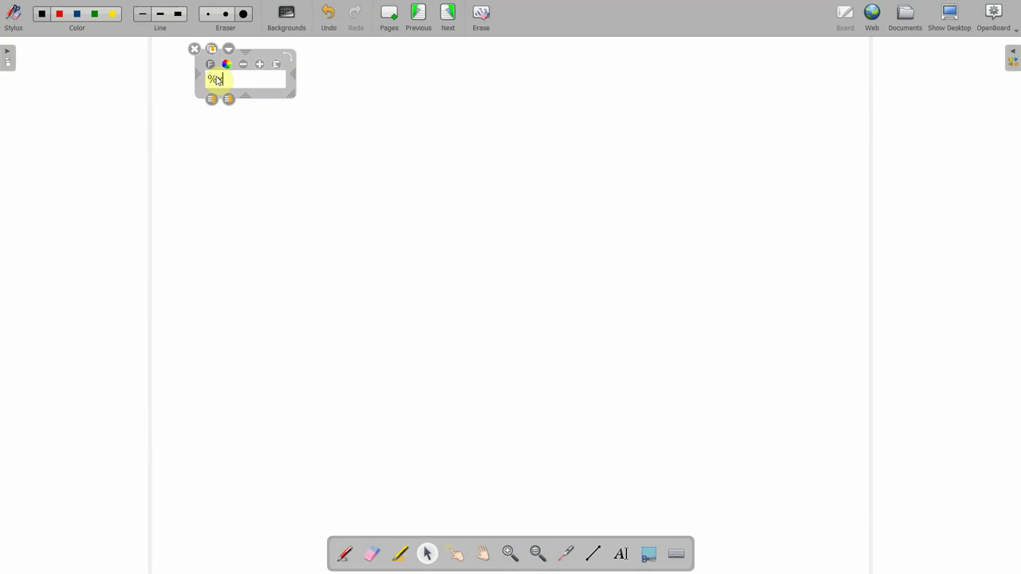
text(%)
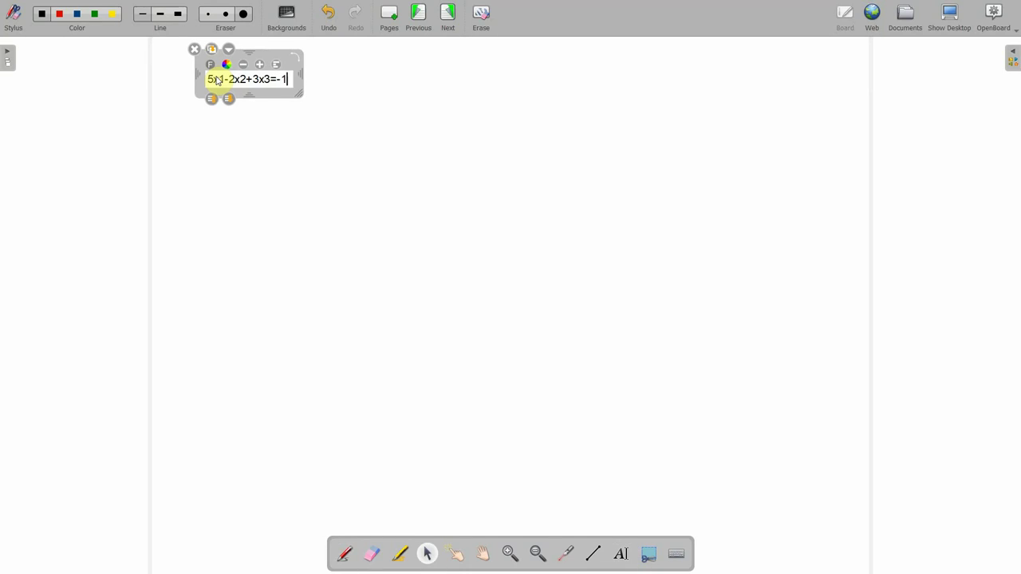
key(Return)
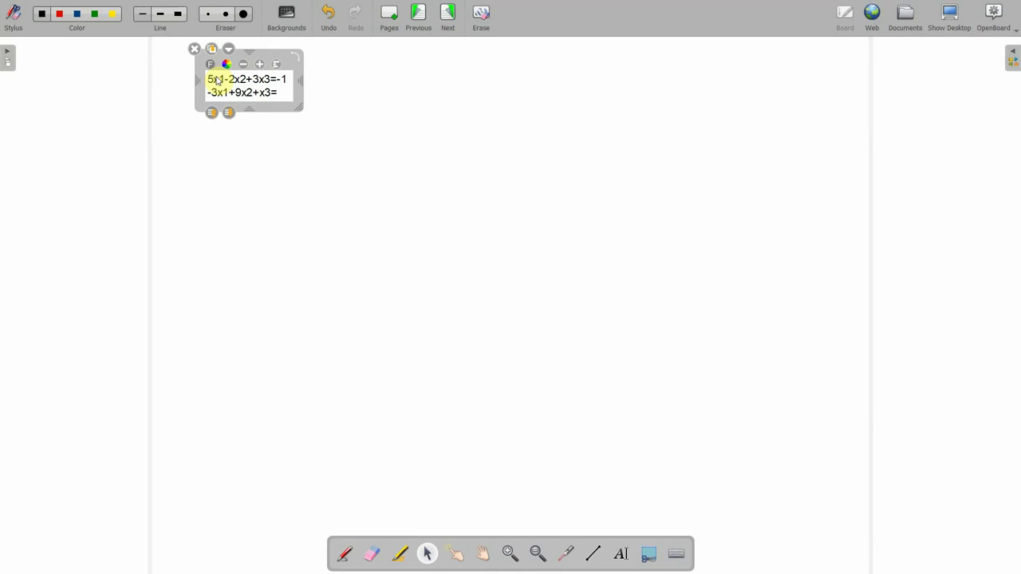
key(Return)
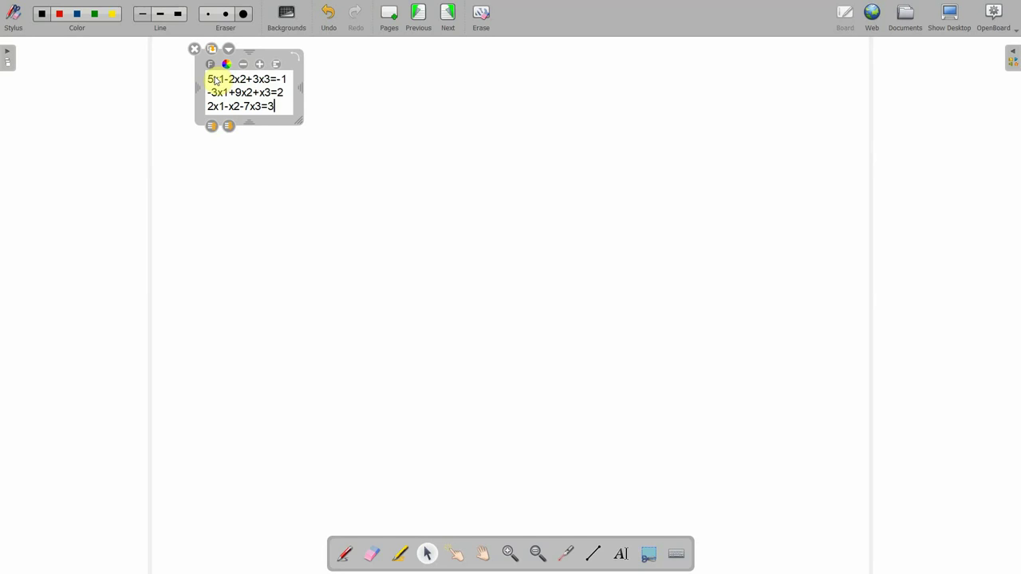
click(362, 113)
Step: Enlarge the font of all three equations and widen their text box so each equation fits on one line
click(252, 103)
drag(289, 119, 458, 210)
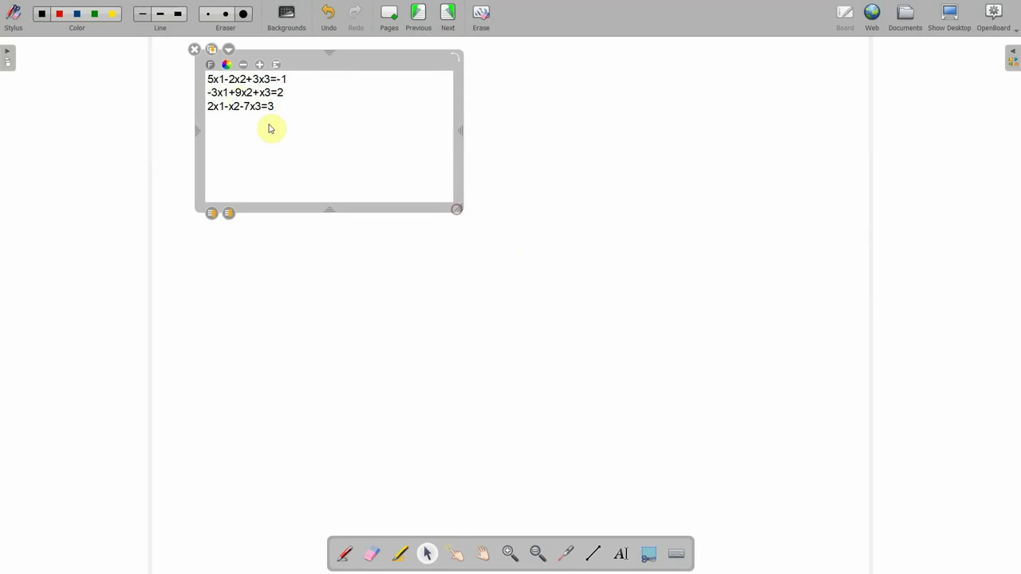
drag(287, 107, 207, 77)
click(260, 64)
click(260, 64)
click(260, 65)
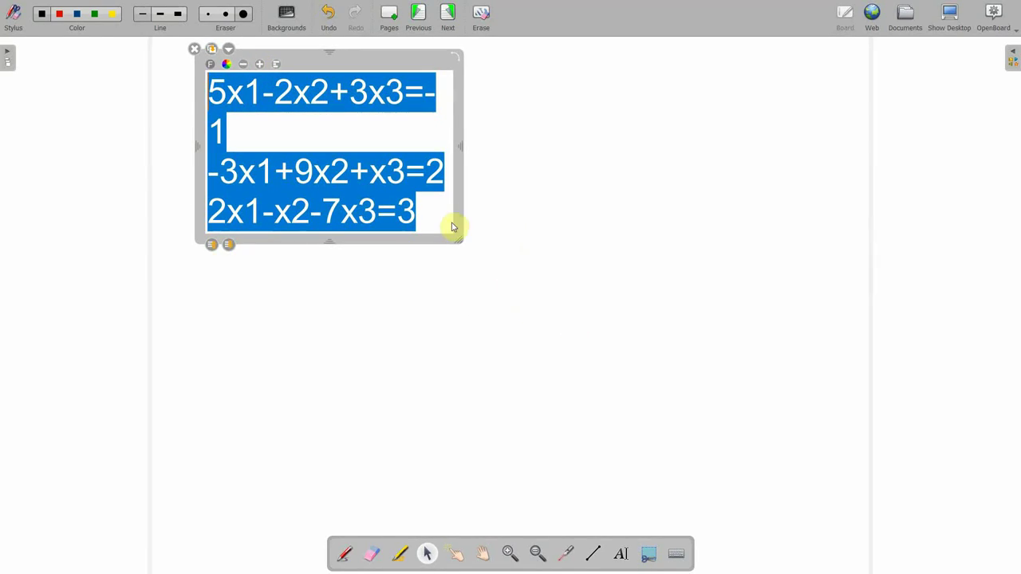
drag(460, 146, 572, 146)
click(535, 290)
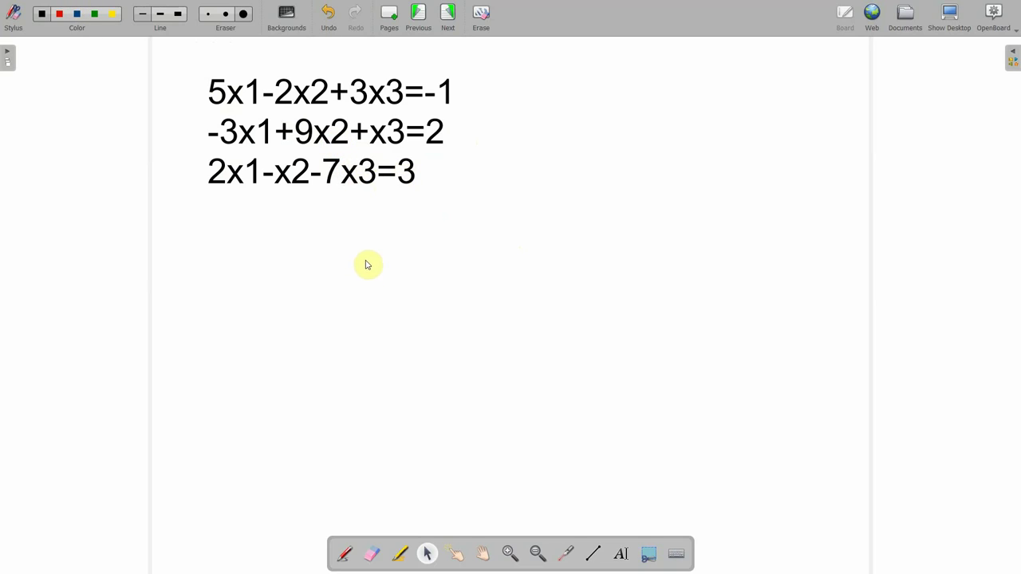
Step: Handwrite the first iteration formula below the equations with the pen: x1^(r+1) = 1/5 (-1 + 2x2^(r) - 3x3^(r))
click(344, 553)
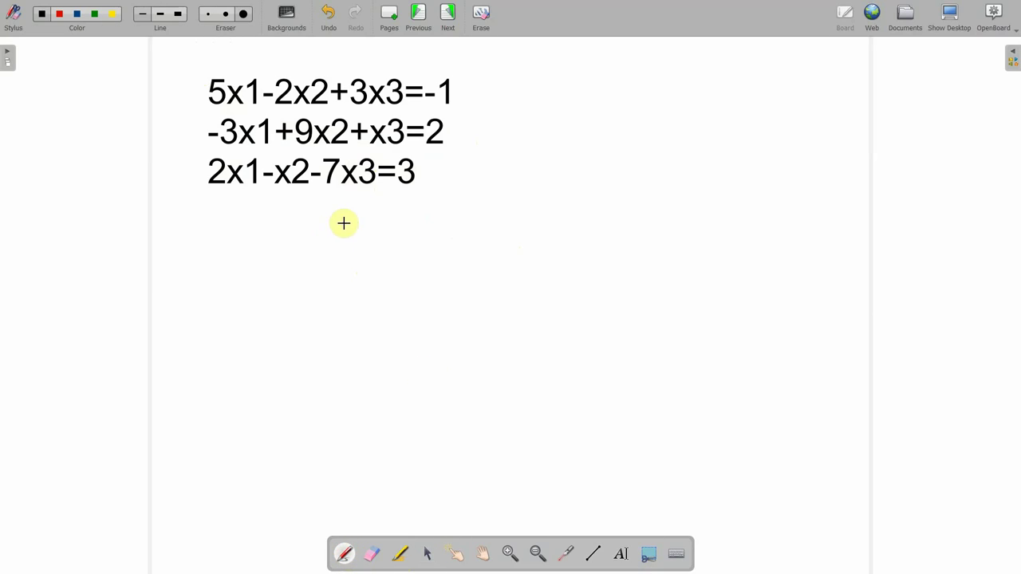
mouse_move(263, 227)
mouse_down()
mouse_move(284, 240)
mouse_move(263, 245)
mouse_up()
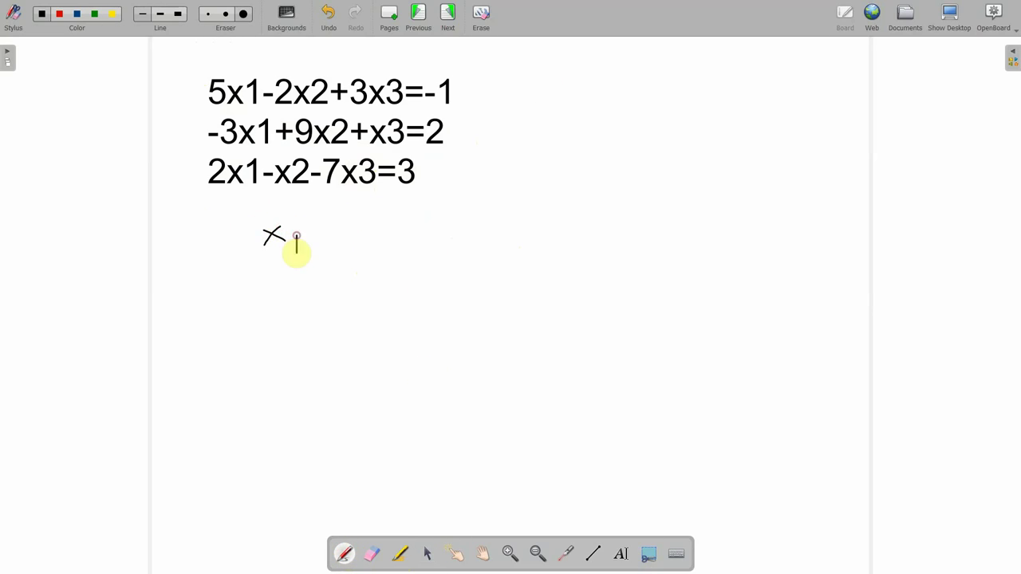
mouse_move(299, 206)
mouse_down()
mouse_move(301, 226)
mouse_move(315, 211)
mouse_up()
drag(319, 215, 335, 215)
mouse_move(327, 209)
mouse_down()
mouse_move(328, 221)
mouse_move(378, 234)
mouse_up()
drag(369, 240, 378, 239)
mouse_move(415, 212)
mouse_down()
mouse_move(411, 236)
mouse_move(443, 238)
mouse_up()
mouse_move(406, 264)
mouse_down()
mouse_move(427, 248)
mouse_move(409, 277)
mouse_up()
drag(471, 206, 488, 273)
mouse_move(470, 233)
mouse_down()
mouse_move(492, 234)
mouse_move(503, 247)
mouse_move(541, 229)
mouse_up()
mouse_move(529, 239)
mouse_down()
mouse_move(529, 222)
mouse_move(588, 237)
mouse_up()
mouse_move(588, 226)
mouse_down()
mouse_move(573, 238)
mouse_move(620, 240)
mouse_up()
drag(590, 198, 593, 221)
drag(598, 209, 603, 220)
drag(626, 199, 630, 215)
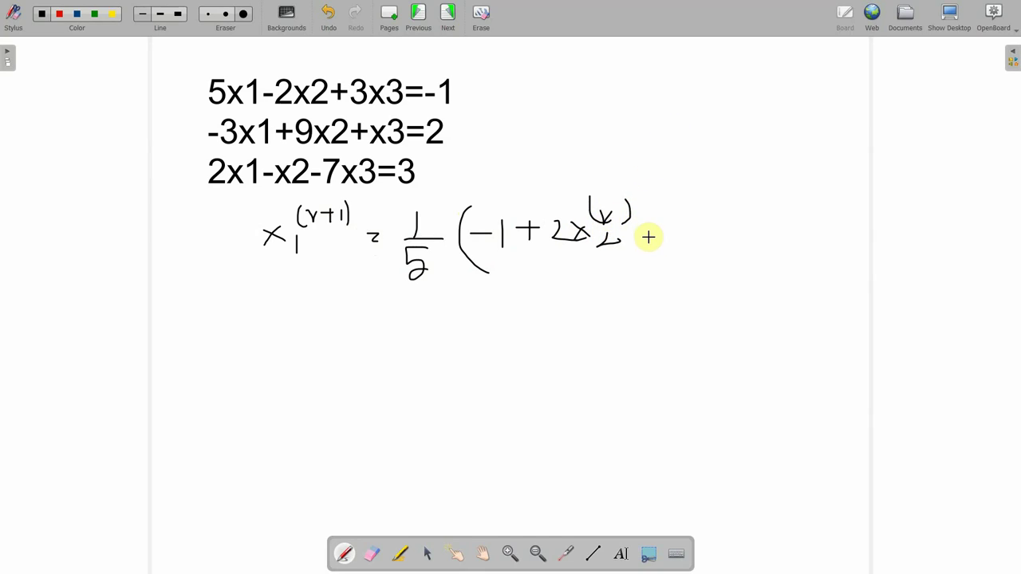
mouse_move(642, 232)
mouse_down()
mouse_move(691, 245)
mouse_move(745, 233)
mouse_move(742, 247)
mouse_up()
mouse_move(746, 195)
mouse_down()
mouse_move(748, 215)
mouse_move(757, 211)
mouse_up()
drag(767, 195, 788, 276)
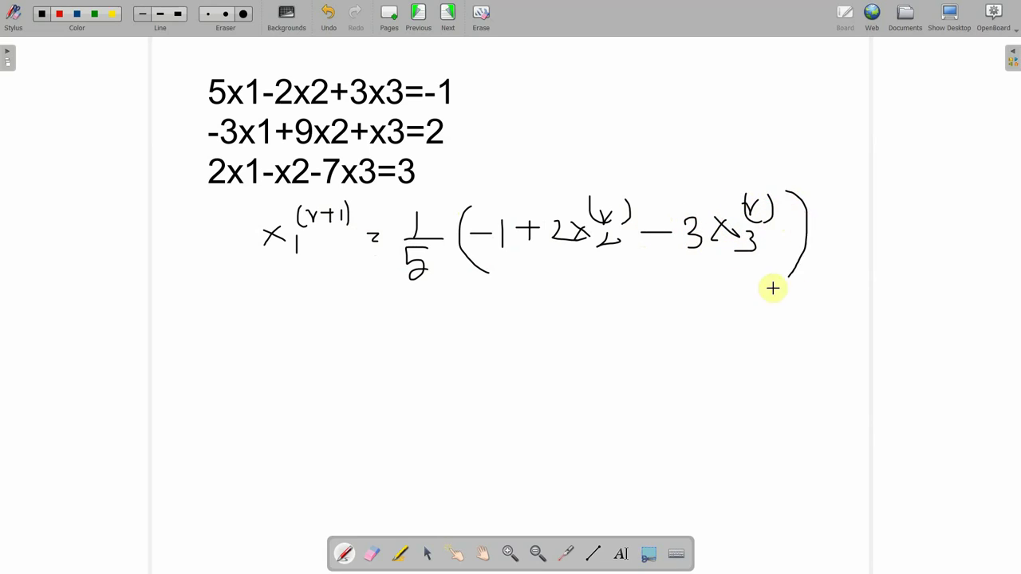
Step: Handwrite x2^(r+1) below the first formula as the left side of the second iteration formula
mouse_move(266, 303)
mouse_down()
mouse_move(285, 318)
mouse_move(266, 324)
mouse_move(311, 327)
mouse_move(317, 285)
mouse_move(325, 317)
mouse_move(341, 293)
mouse_move(348, 302)
mouse_up()
drag(357, 280, 362, 303)
mouse_move(400, 301)
mouse_down()
mouse_move(443, 312)
mouse_move(437, 306)
mouse_move(455, 338)
mouse_move(431, 339)
mouse_up()
mouse_move(500, 290)
mouse_down()
mouse_move(503, 330)
mouse_move(518, 311)
mouse_move(544, 314)
mouse_move(553, 301)
mouse_move(611, 292)
mouse_move(592, 322)
mouse_move(633, 310)
mouse_up()
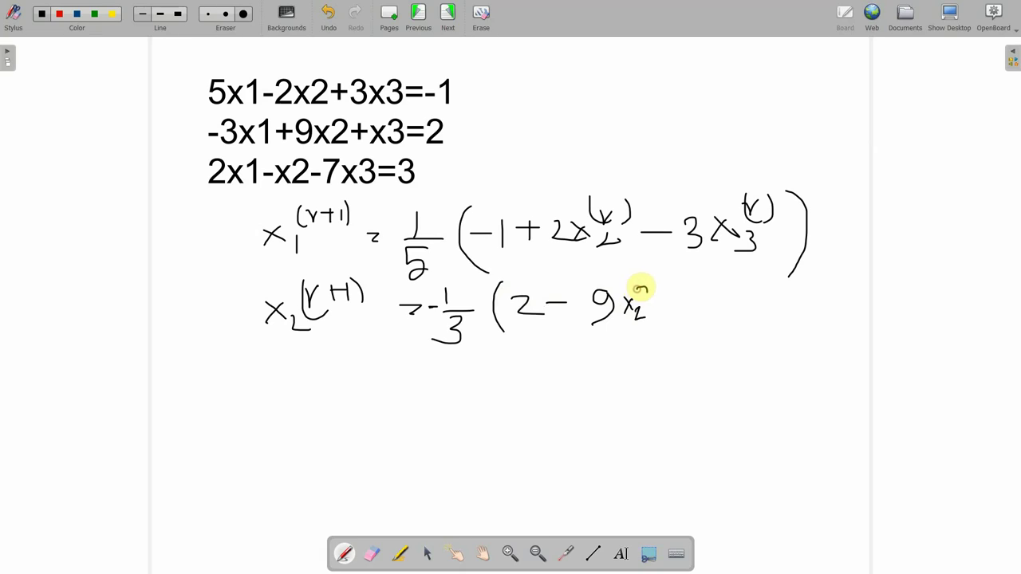
mouse_move(650, 287)
mouse_down()
mouse_move(637, 281)
mouse_move(644, 291)
mouse_up()
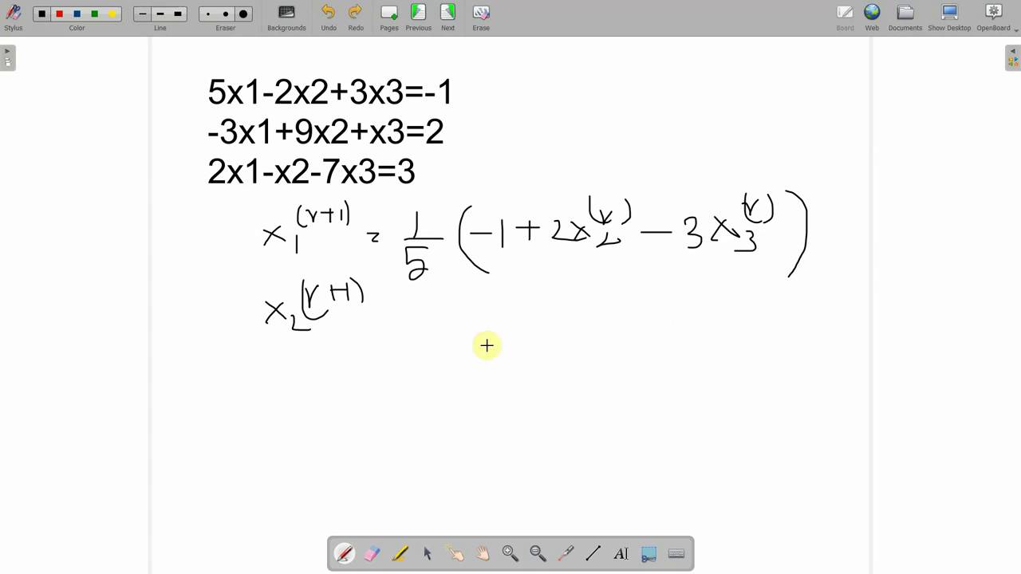
Step: Handwrite the right side of the x2^(r+1) formula as = 1/9 (2 + 3x1^(r) - x3^(r))
drag(370, 312, 389, 321)
mouse_move(424, 287)
mouse_down()
mouse_move(424, 315)
mouse_move(448, 317)
mouse_move(438, 342)
mouse_move(421, 349)
mouse_up()
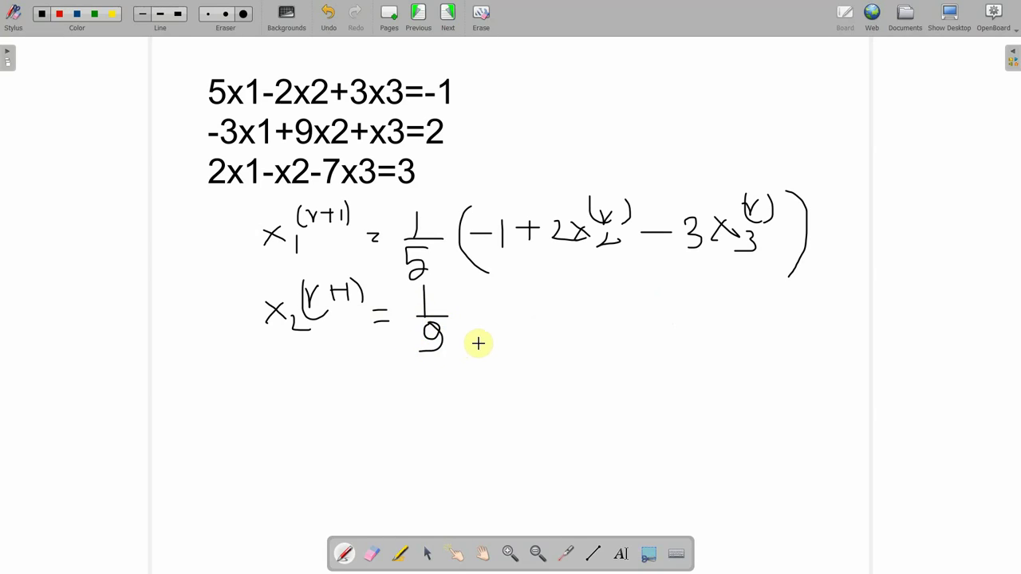
drag(493, 286, 497, 375)
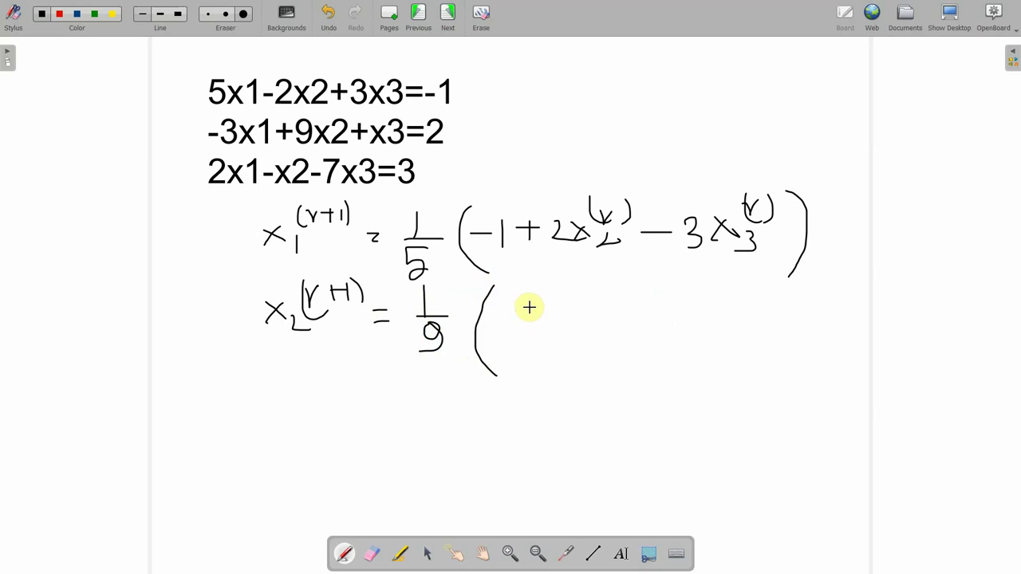
mouse_move(494, 317)
mouse_down()
mouse_move(532, 334)
mouse_move(557, 321)
mouse_move(544, 323)
mouse_move(545, 341)
mouse_up()
mouse_move(572, 311)
mouse_down()
mouse_move(581, 310)
mouse_move(580, 330)
mouse_move(630, 328)
mouse_move(636, 346)
mouse_move(700, 319)
mouse_move(734, 325)
mouse_move(715, 338)
mouse_up()
drag(761, 310, 757, 356)
mouse_move(623, 286)
mouse_down()
mouse_move(621, 306)
mouse_move(638, 293)
mouse_up()
drag(643, 299, 659, 298)
drag(651, 285, 651, 300)
mouse_move(734, 295)
mouse_down()
mouse_move(733, 316)
mouse_move(747, 302)
mouse_move(754, 323)
mouse_up()
Step: Handwrite x3^(r+1) = -1/7 below the second formula as the start of the third iteration formula
drag(284, 377, 303, 397)
mouse_move(297, 382)
mouse_down()
mouse_move(279, 403)
mouse_move(312, 388)
mouse_move(307, 409)
mouse_up()
mouse_move(321, 349)
mouse_down()
mouse_move(317, 377)
mouse_move(331, 358)
mouse_up()
drag(343, 368, 371, 374)
mouse_move(376, 351)
mouse_down()
mouse_move(381, 374)
mouse_move(439, 404)
mouse_up()
mouse_move(473, 374)
mouse_down()
mouse_move(472, 401)
mouse_move(504, 414)
mouse_move(495, 433)
mouse_up()
drag(444, 390, 461, 389)
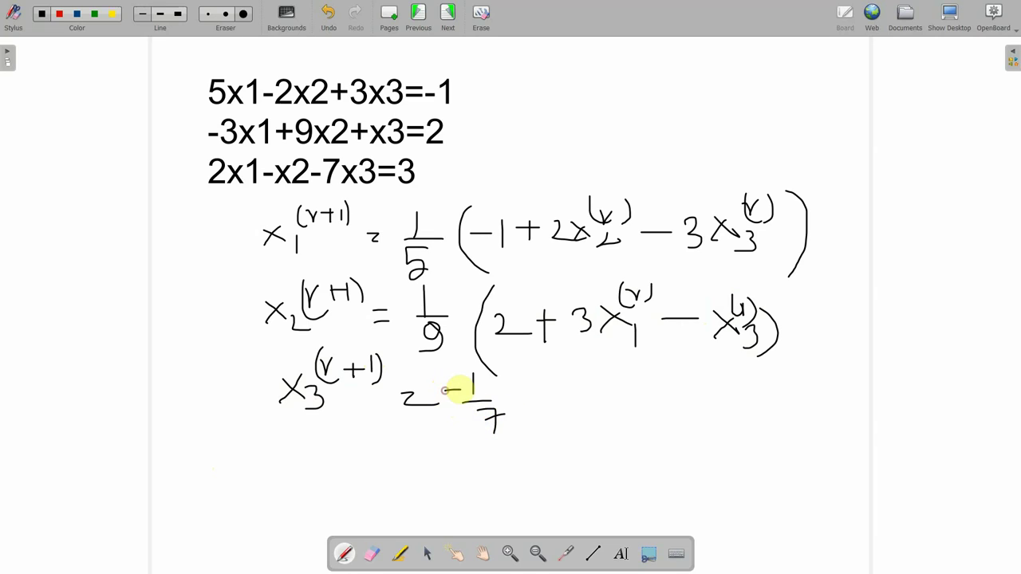
Step: Handwrite the bracketed part of the x3^(r+1) formula as (3 - 2x1 + x2)
mouse_move(556, 372)
mouse_down()
mouse_move(541, 429)
mouse_move(604, 404)
mouse_up()
drag(612, 391, 636, 407)
mouse_move(643, 385)
mouse_down()
mouse_move(659, 392)
mouse_move(645, 392)
mouse_up()
drag(674, 391, 674, 405)
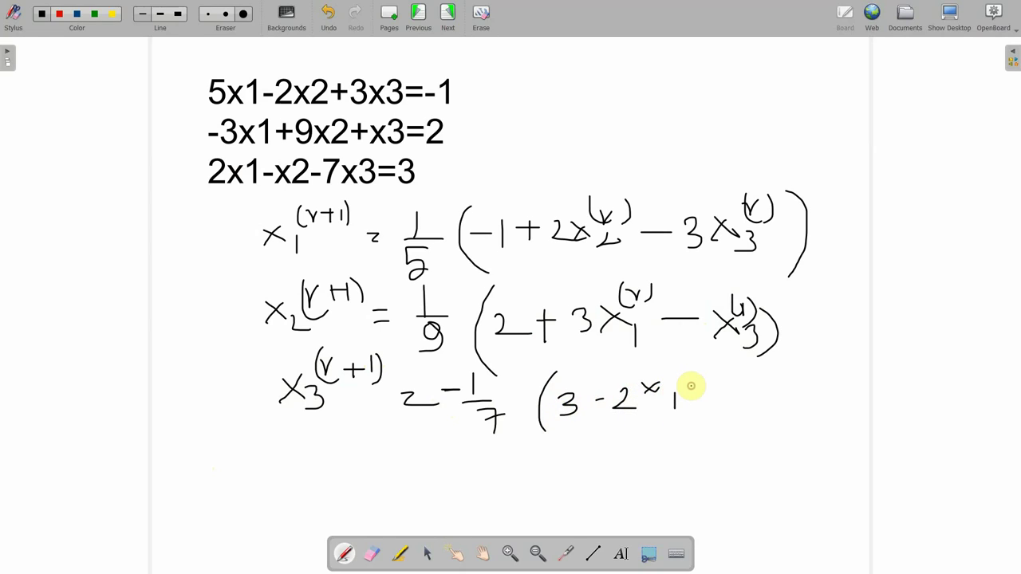
mouse_move(700, 379)
mouse_down()
mouse_move(700, 407)
mouse_move(739, 400)
mouse_move(717, 406)
mouse_move(768, 411)
mouse_up()
drag(768, 374, 781, 416)
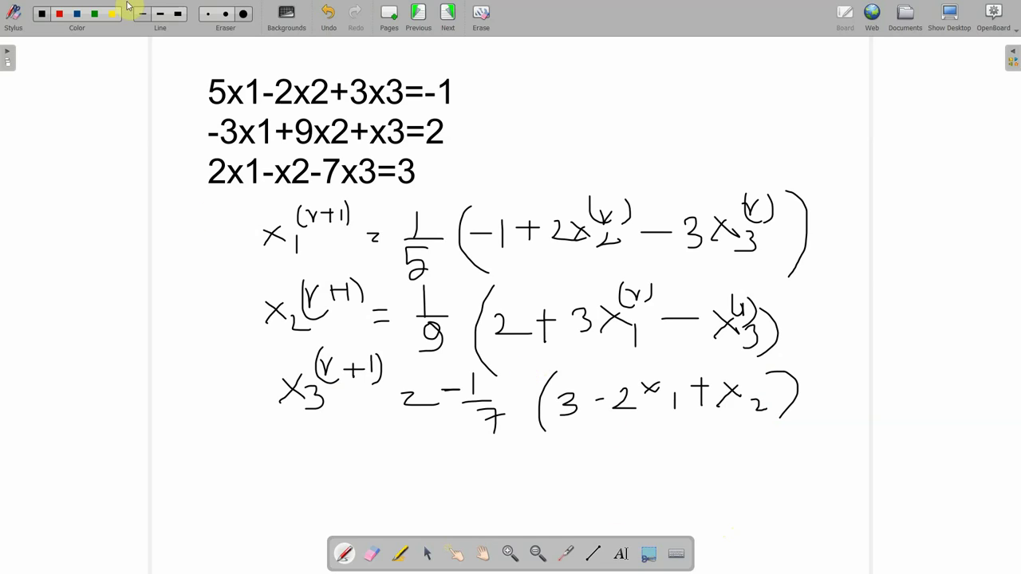
Step: Add a blank page and start an iteration table with an Ith heading, a header line and the first column divider
click(388, 15)
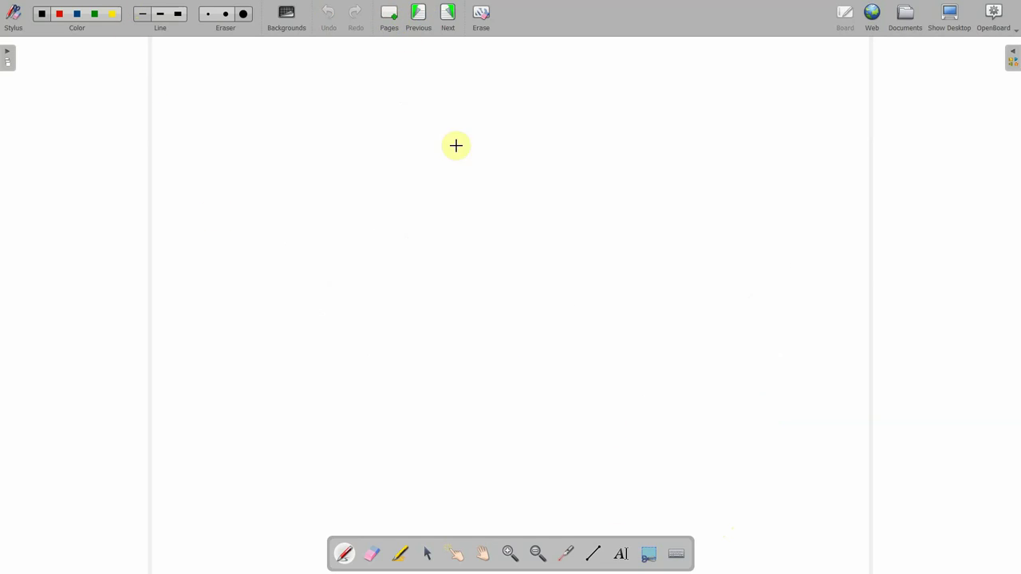
mouse_move(185, 76)
mouse_down()
mouse_move(186, 100)
mouse_move(191, 77)
mouse_up()
drag(182, 100, 237, 80)
drag(153, 116, 513, 116)
mouse_move(261, 109)
mouse_down()
mouse_move(260, 51)
mouse_move(260, 295)
mouse_up()
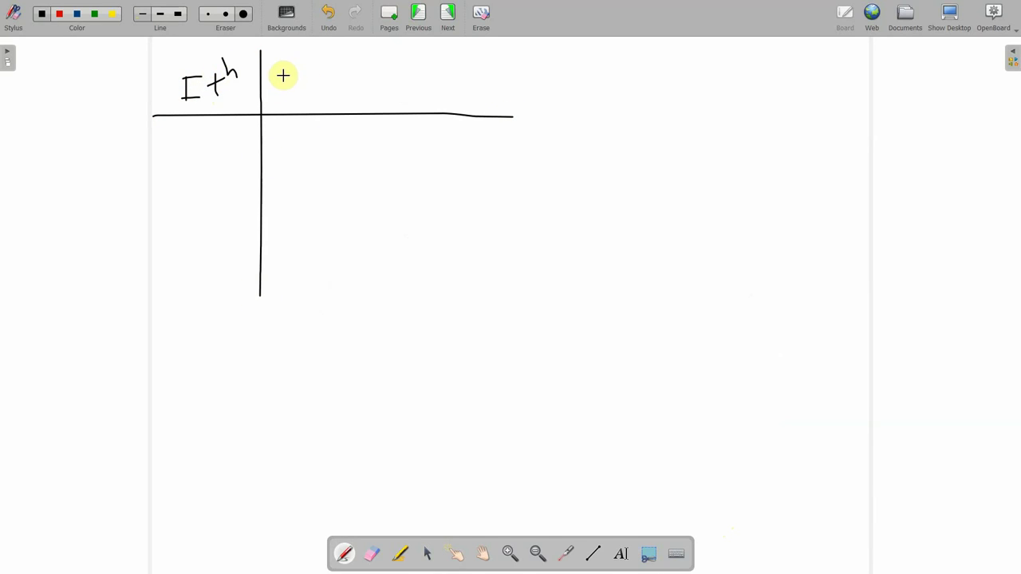
Step: Handwrite the column headings x1, x2 and x3, and rule the remaining column dividers and a line below the first row
mouse_move(308, 77)
mouse_down()
mouse_move(280, 99)
mouse_move(319, 103)
mouse_up()
mouse_move(363, 63)
mouse_down()
mouse_move(365, 339)
mouse_move(404, 96)
mouse_up()
mouse_move(403, 74)
mouse_down()
mouse_move(382, 97)
mouse_move(445, 94)
mouse_up()
drag(465, 57, 467, 270)
mouse_move(504, 86)
mouse_down()
mouse_move(484, 66)
mouse_move(485, 88)
mouse_move(524, 105)
mouse_move(511, 112)
mouse_move(542, 118)
mouse_up()
drag(150, 158, 583, 160)
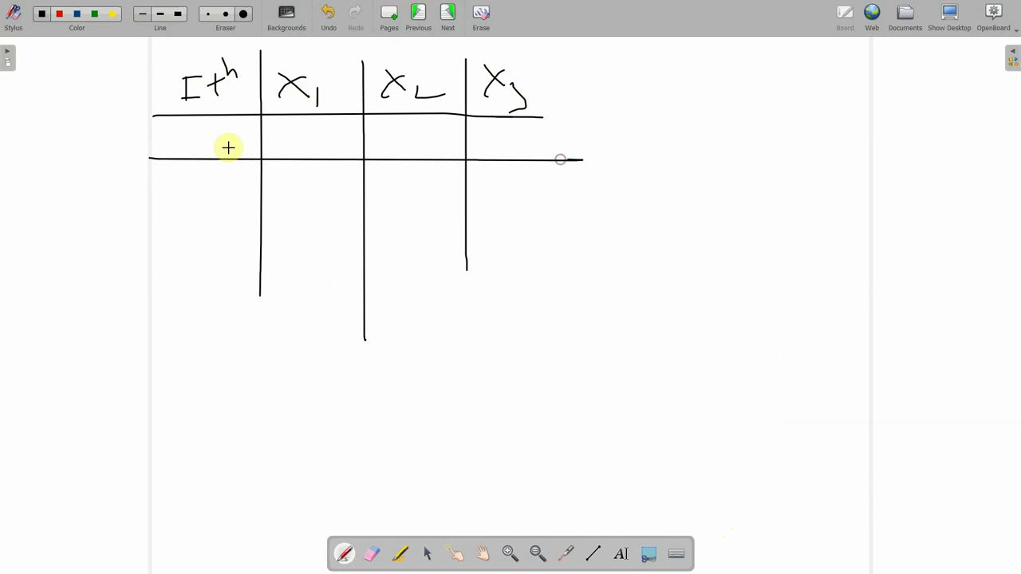
Step: In red, fill the iteration 0 row with zeros, label the second row 1 and rule a line below it
click(59, 13)
mouse_move(201, 125)
mouse_down()
mouse_move(196, 143)
mouse_move(191, 123)
mouse_up()
drag(306, 128, 312, 128)
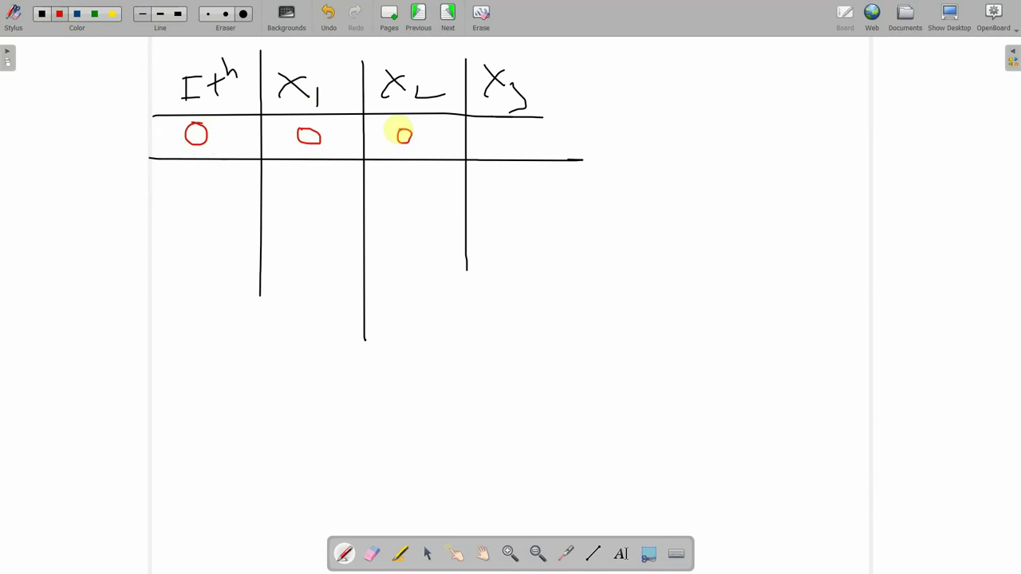
drag(445, 145, 490, 136)
drag(192, 183, 192, 204)
drag(164, 212, 591, 215)
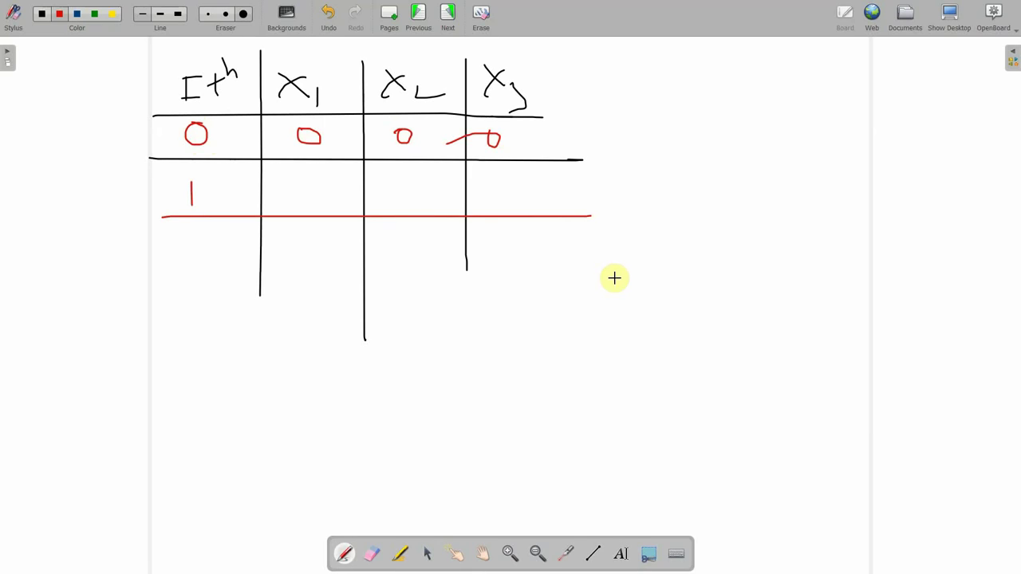
Step: Handwrite the iteration 1 values as x1 = -0.2, x2 = 0.222 and x3 = -0.428
drag(268, 187, 281, 186)
mouse_move(307, 173)
mouse_down()
mouse_move(299, 183)
mouse_move(341, 191)
mouse_up()
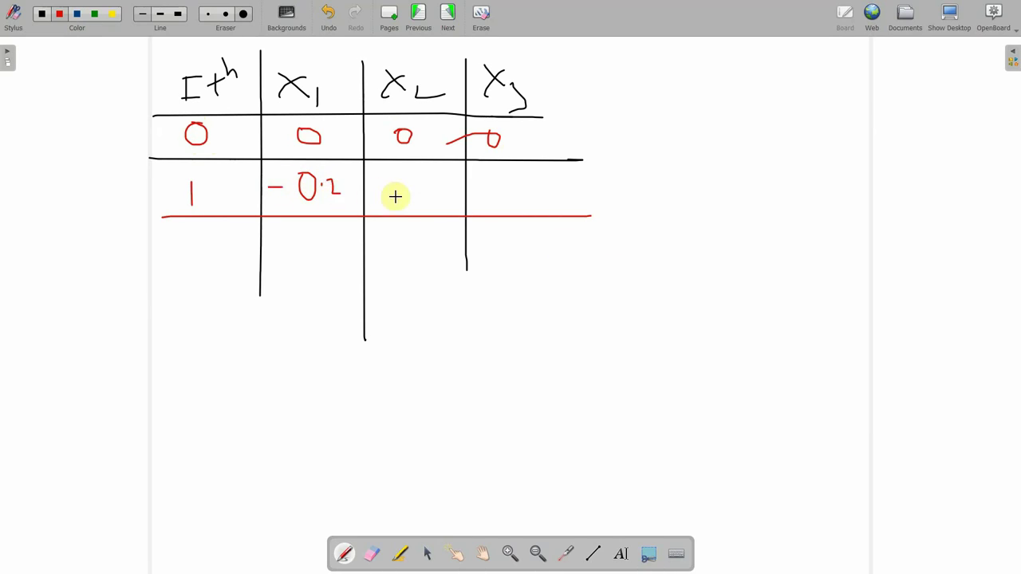
drag(330, 192, 348, 192)
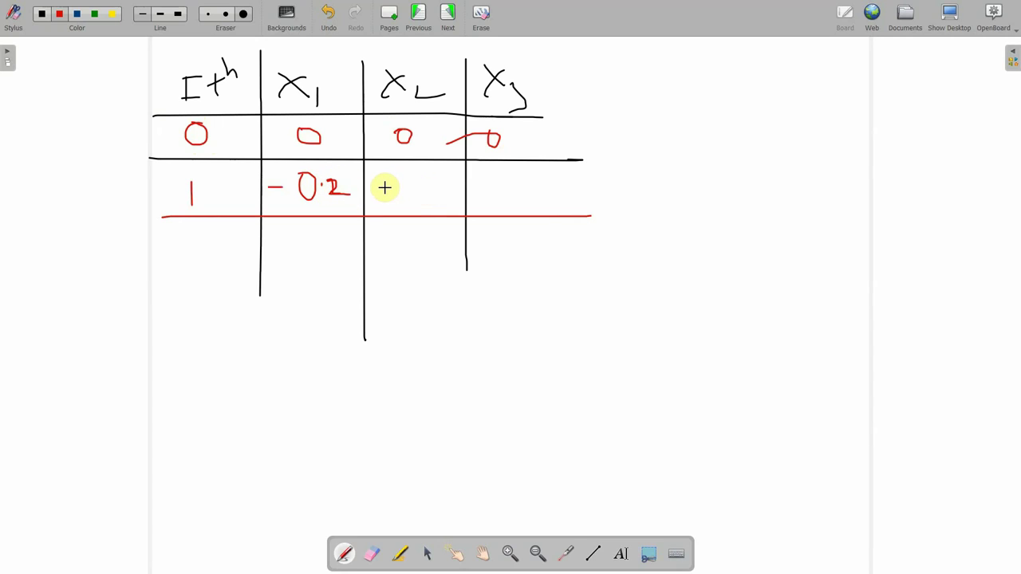
drag(380, 187, 458, 191)
click(408, 189)
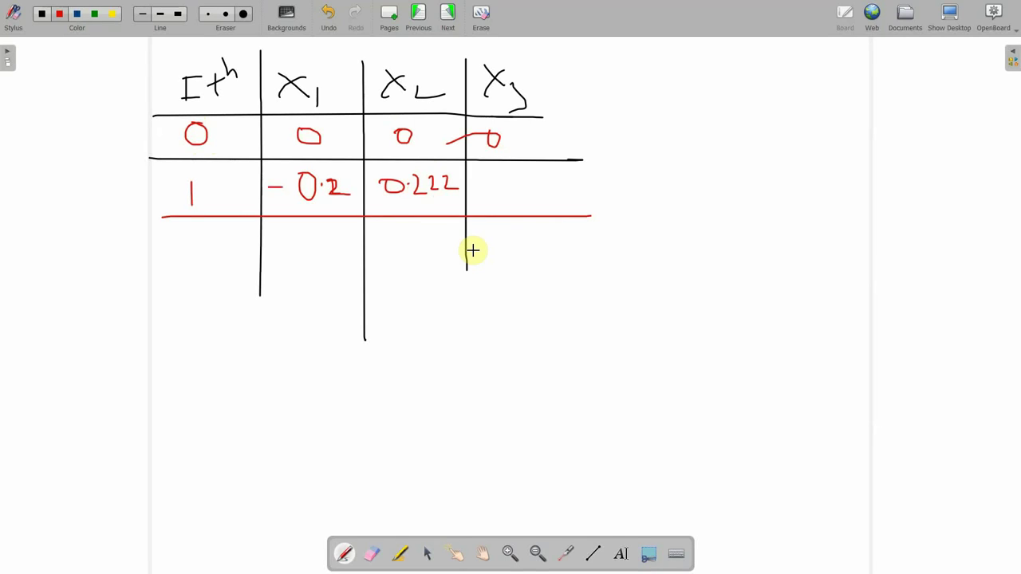
mouse_move(478, 185)
mouse_down()
mouse_move(552, 181)
mouse_move(557, 195)
mouse_move(572, 183)
mouse_up()
click(525, 186)
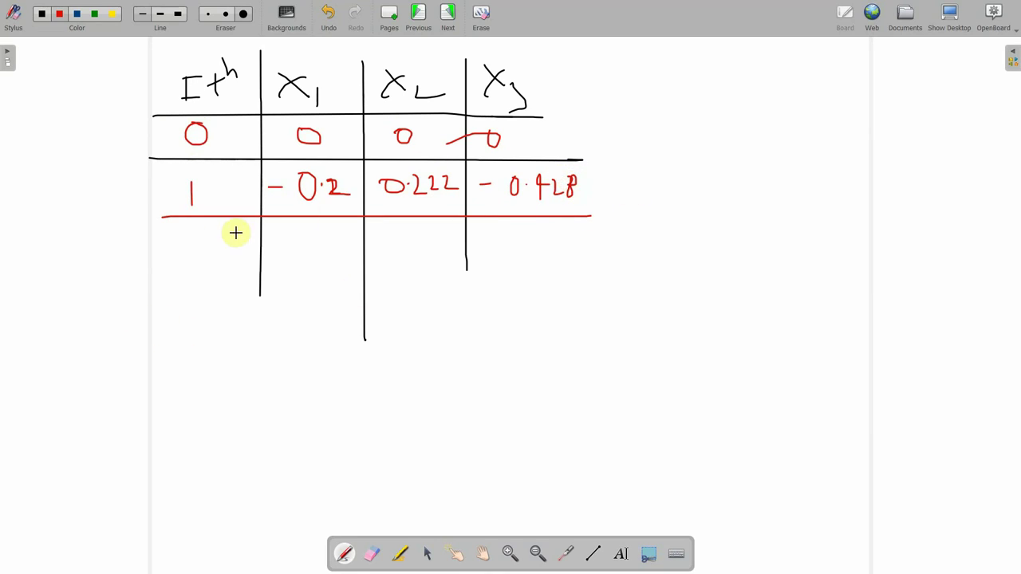
Step: Add a ruled iteration 2 row with x1 = 0.145 and extend the column dividers downward
mouse_move(193, 232)
mouse_down()
mouse_move(240, 249)
mouse_move(581, 259)
mouse_up()
drag(260, 291, 260, 335)
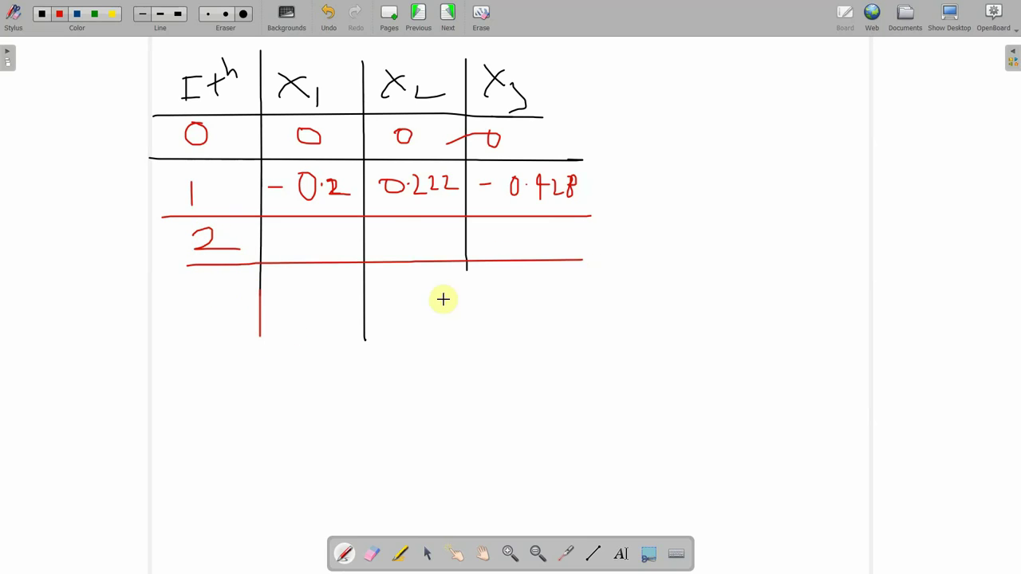
drag(290, 231, 309, 250)
click(302, 239)
drag(327, 230, 345, 251)
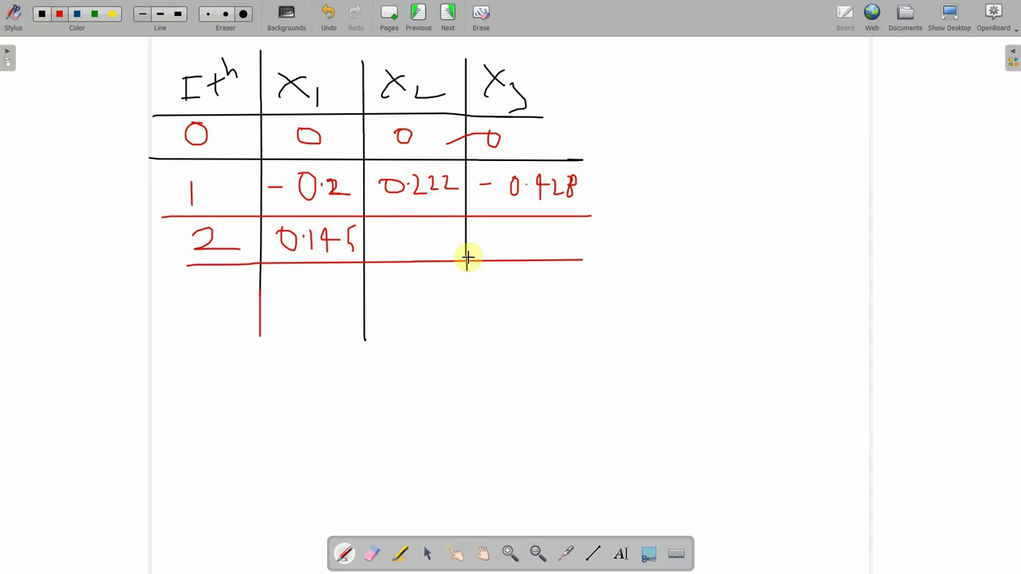
drag(468, 256, 470, 364)
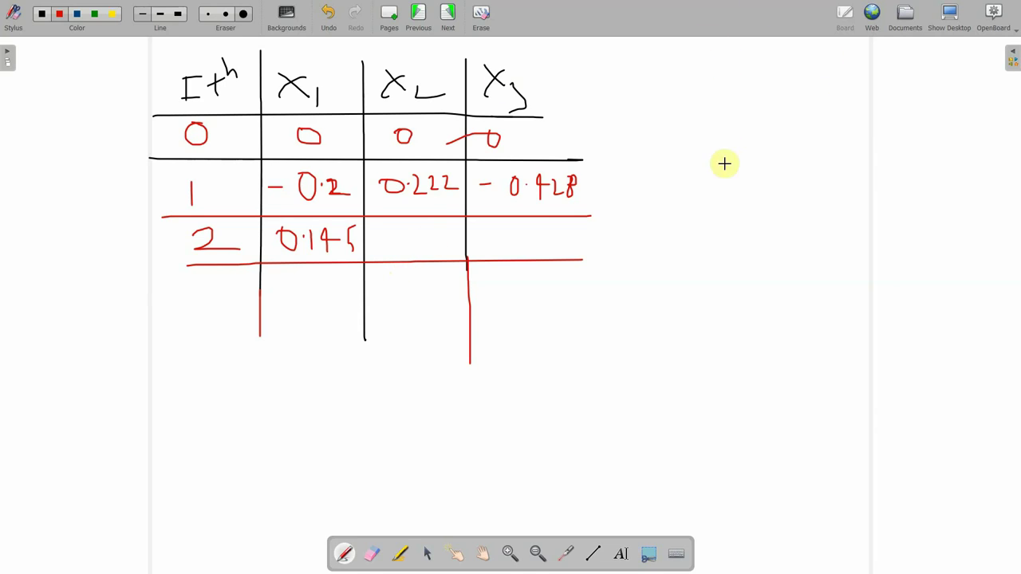
Step: Beside the table, handwrite 9x1 + ..., circle and box the coefficient 9, and draw an arrow from it to x1
mouse_move(729, 69)
mouse_down()
mouse_move(736, 80)
mouse_move(763, 69)
mouse_move(928, 75)
mouse_up()
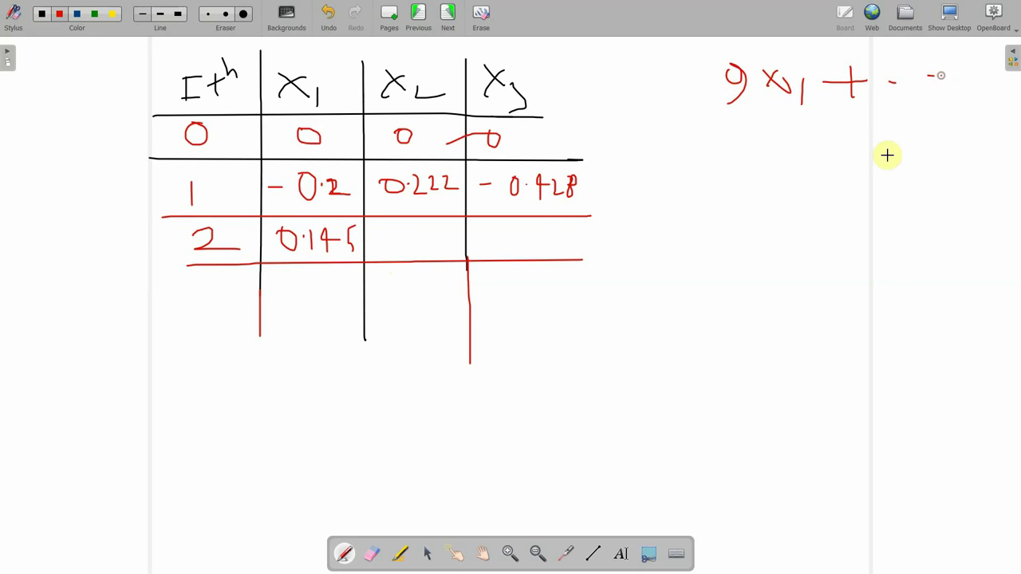
mouse_move(743, 75)
mouse_down()
mouse_move(706, 112)
mouse_move(736, 41)
mouse_move(754, 147)
mouse_move(742, 119)
mouse_move(777, 141)
mouse_up()
mouse_move(702, 88)
mouse_down()
mouse_move(835, 180)
mouse_move(824, 193)
mouse_up()
mouse_move(854, 166)
mouse_down()
mouse_move(877, 193)
mouse_move(895, 186)
mouse_move(896, 208)
mouse_up()
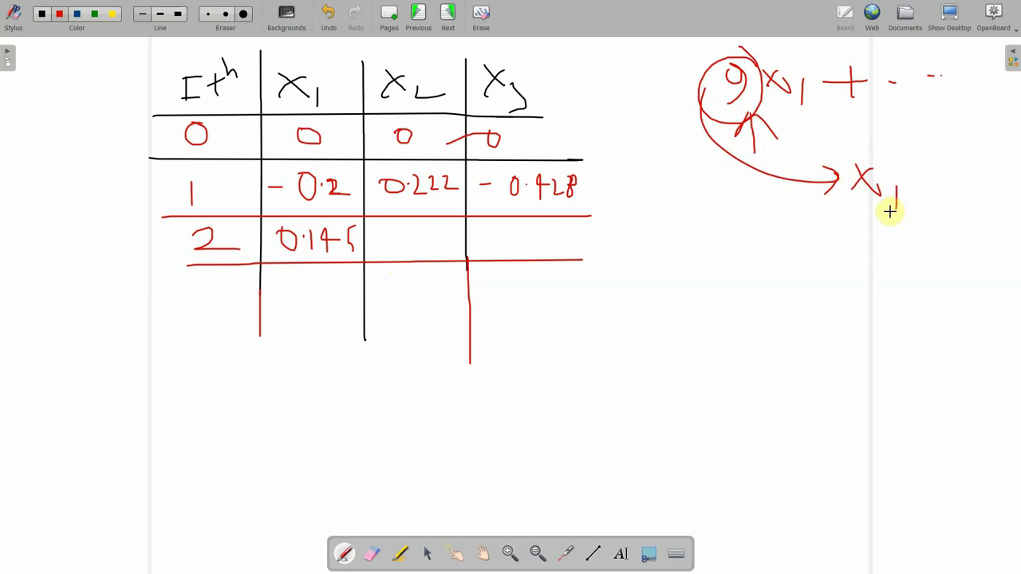
mouse_move(753, 57)
mouse_down()
mouse_move(738, 120)
mouse_move(708, 62)
mouse_up()
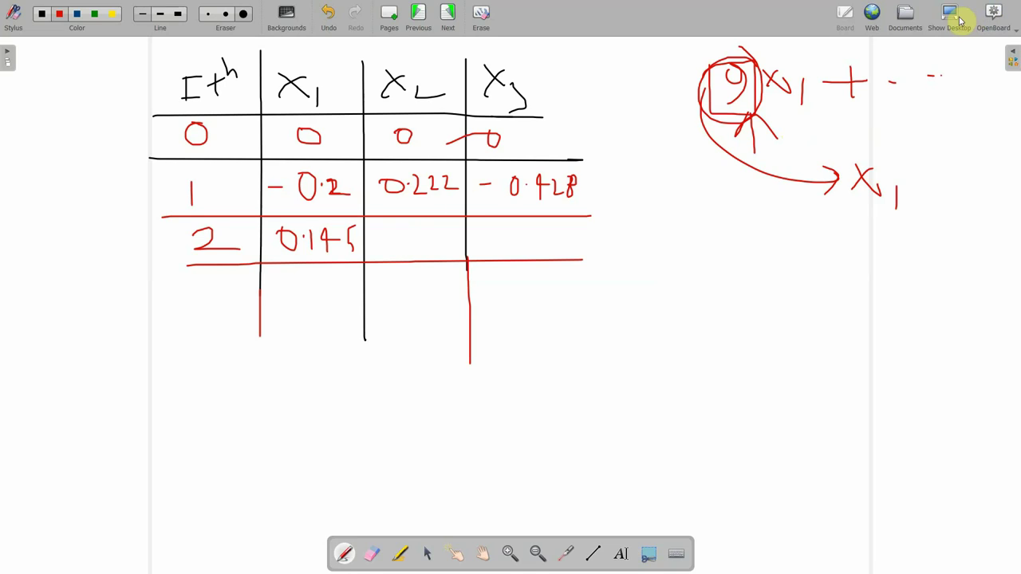
Step: Complete the iteration 2 row with x2 = 0.203 and x3 about -0.51, and rule the table's outer border beside the iteration column
mouse_move(375, 229)
mouse_down()
mouse_move(439, 247)
mouse_move(433, 232)
mouse_move(462, 237)
mouse_move(451, 257)
mouse_up()
click(399, 239)
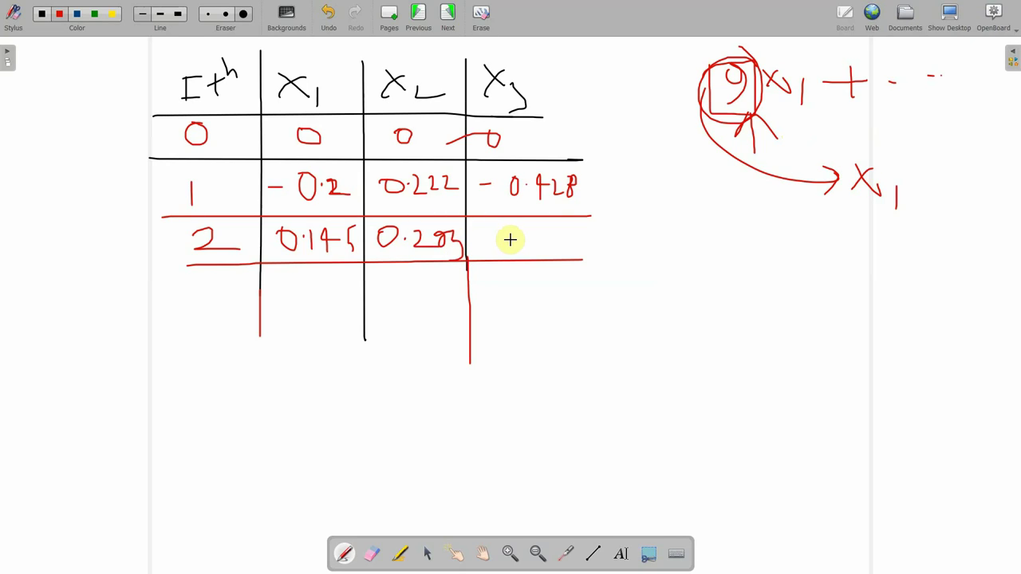
drag(485, 240, 505, 239)
drag(521, 230, 525, 232)
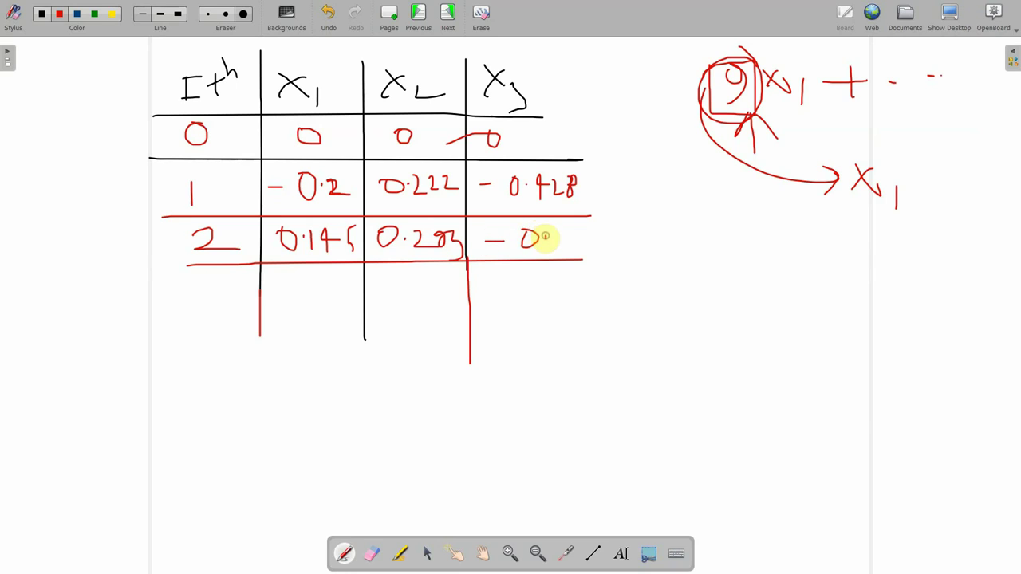
drag(592, 234, 633, 234)
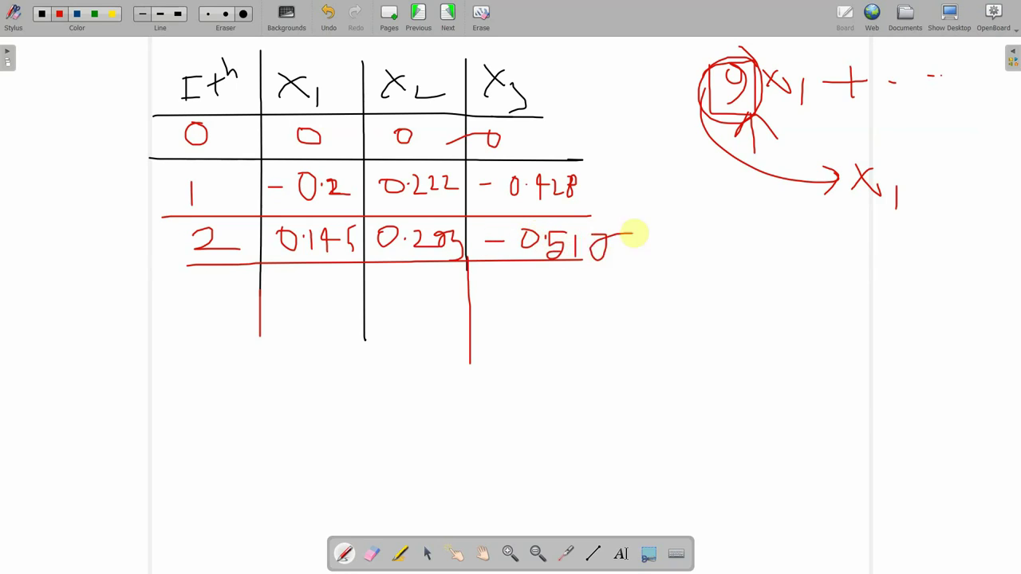
drag(171, 61, 168, 321)
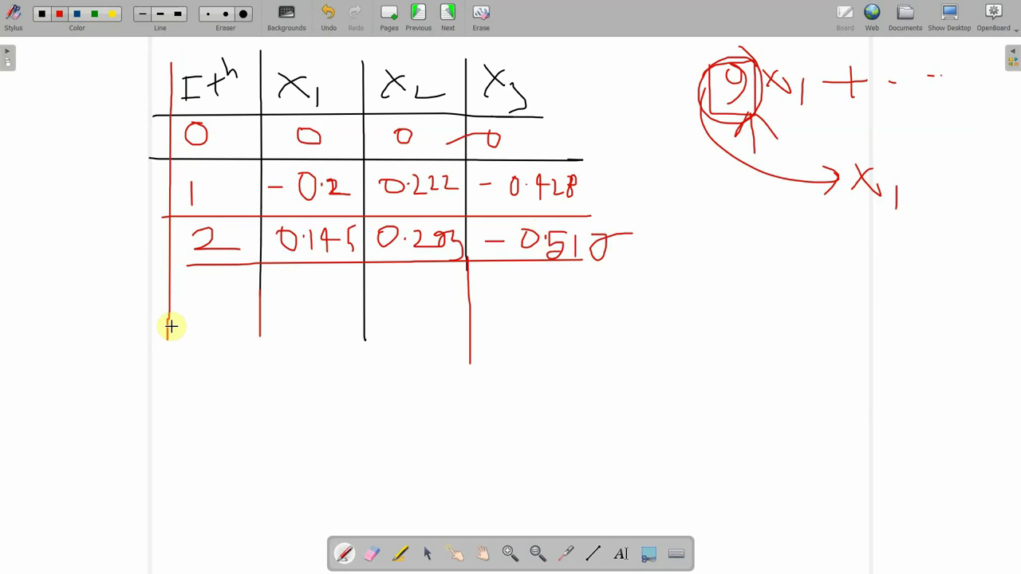
drag(171, 327, 168, 339)
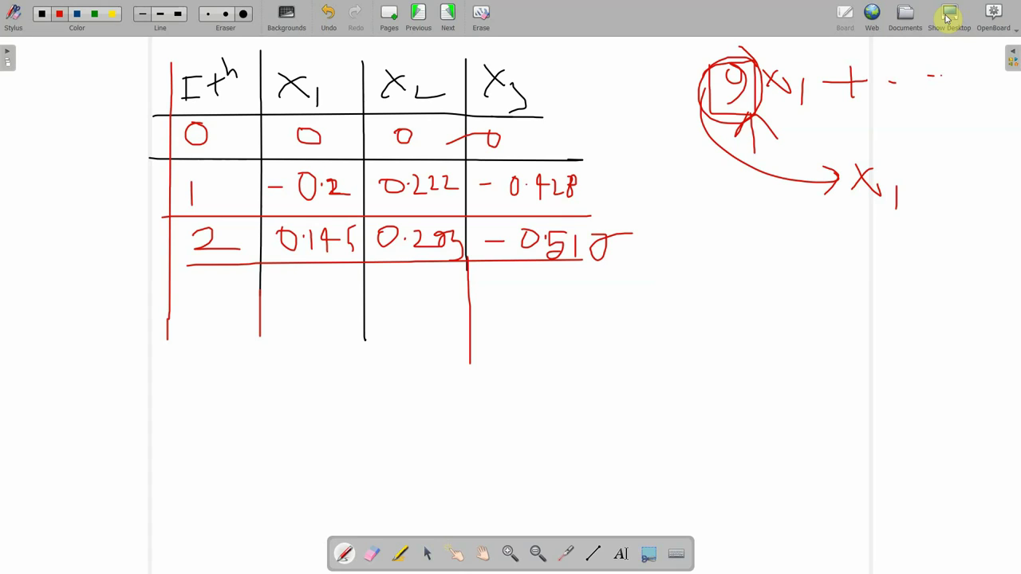
Step: Switch to the Excel iteration table and change the constant in the iteration 1 x1 formula (F3) to -1
click(954, 13)
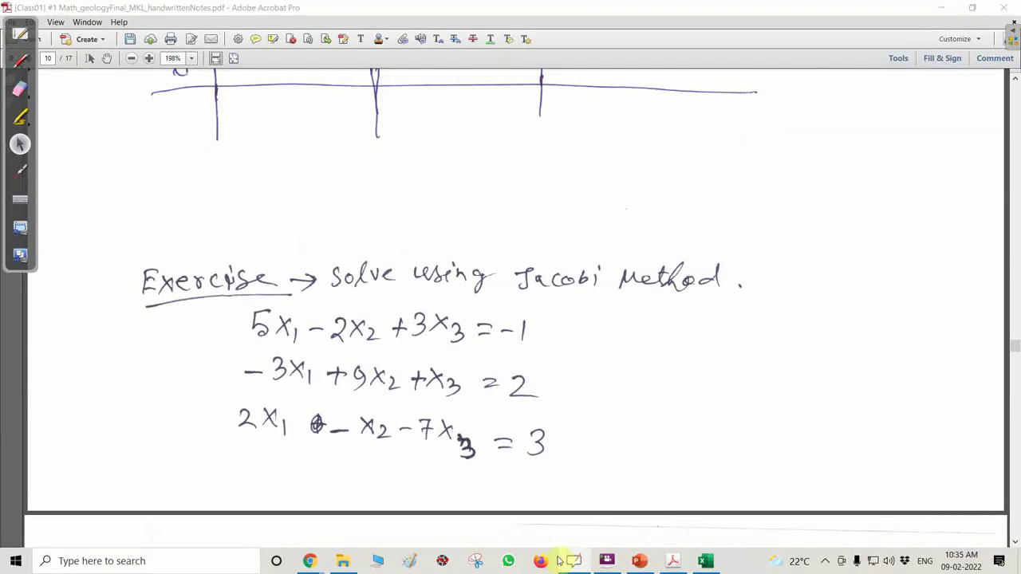
click(707, 561)
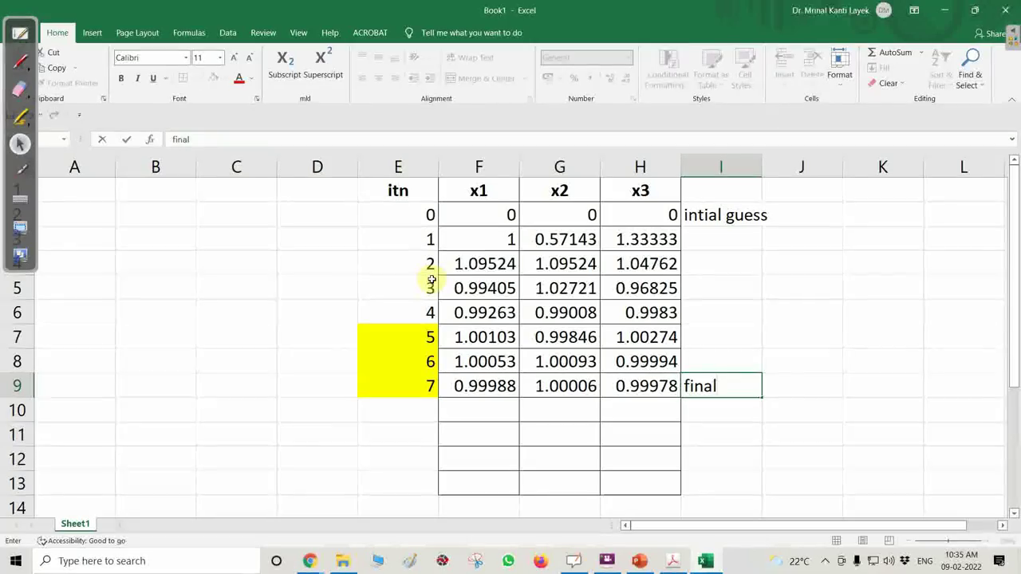
click(563, 239)
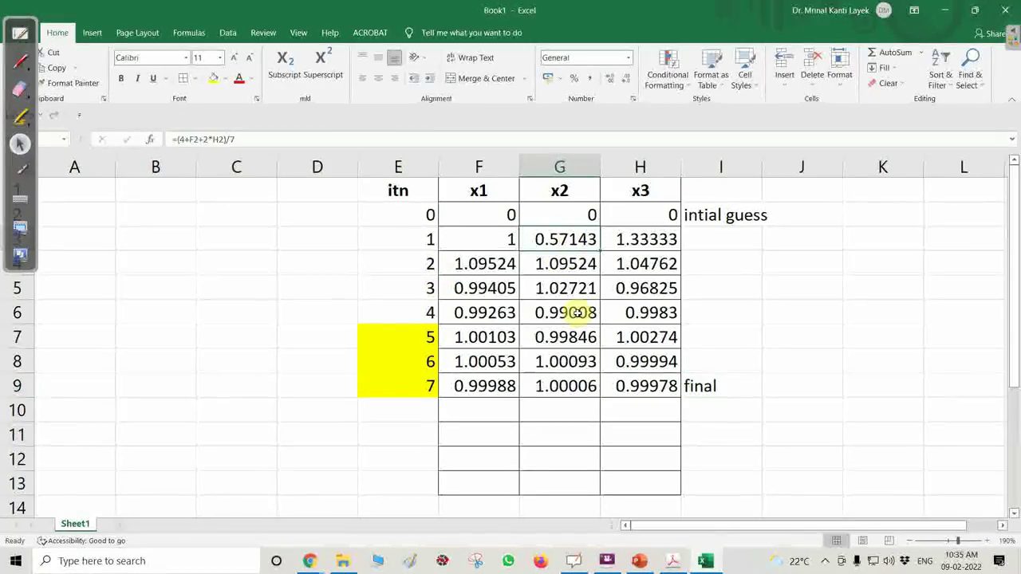
click(500, 236)
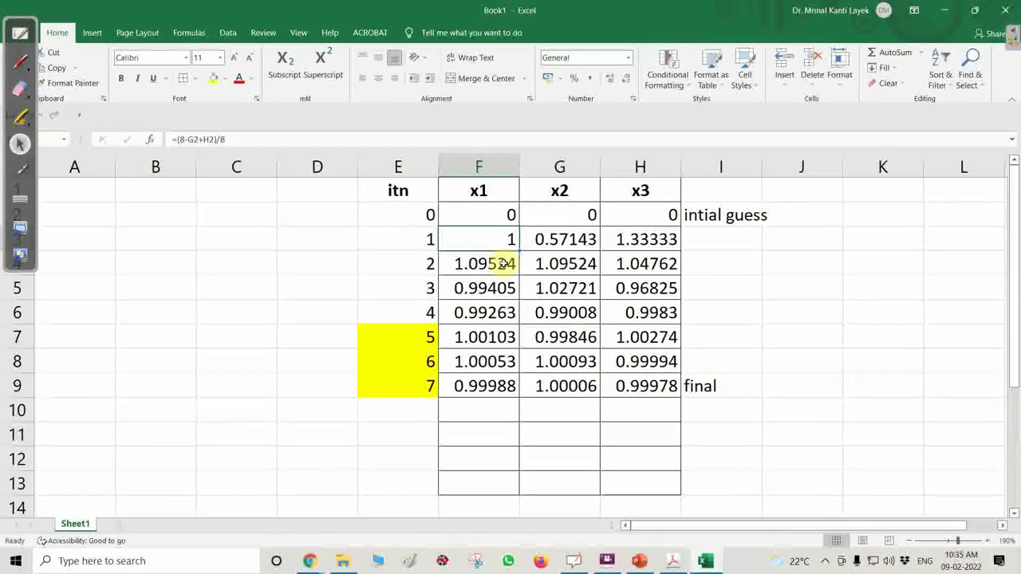
click(180, 140)
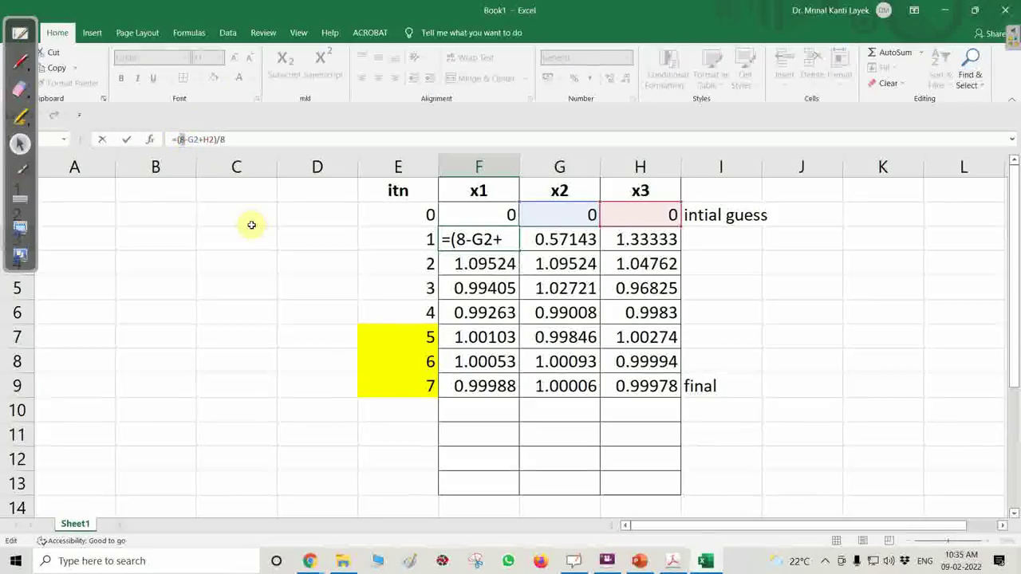
key(BackSpace)
text(1)
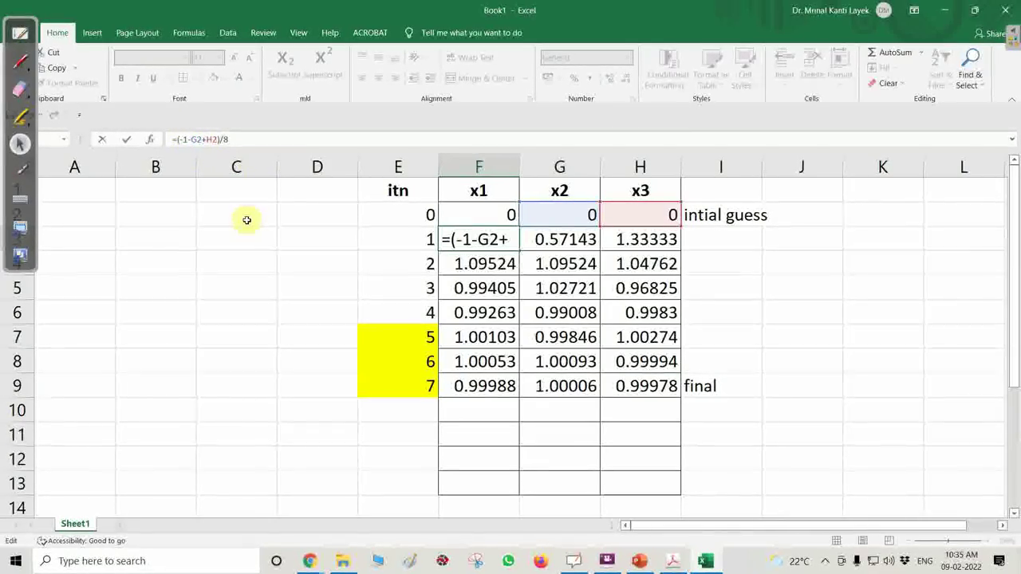
Step: Complete the iteration 1 x1 formula in F3 with coefficients -2 for G2 and -3 for H2 and divisor 5: =(-1-2*G2-3*H2)/5
text(2)
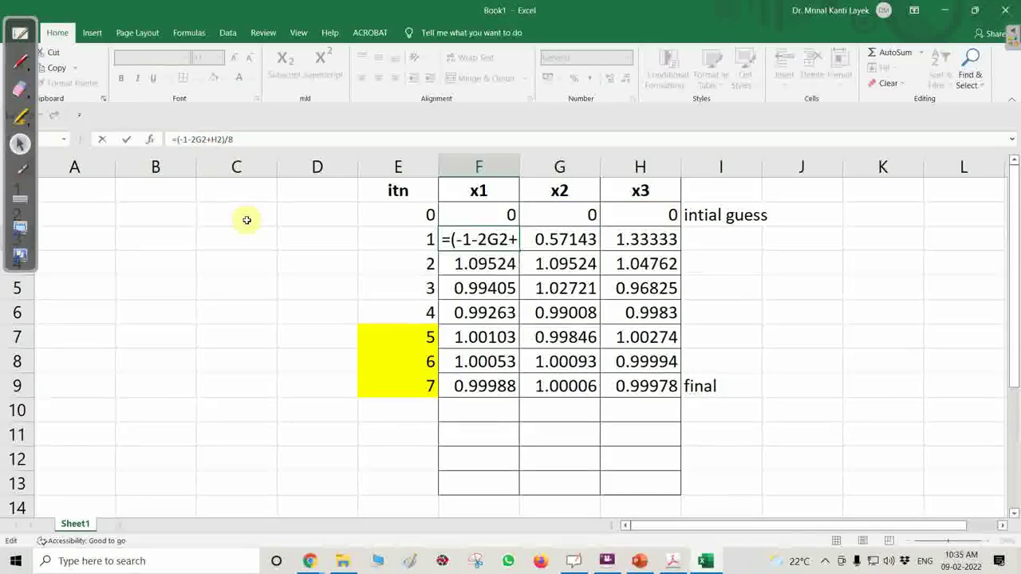
text(*)
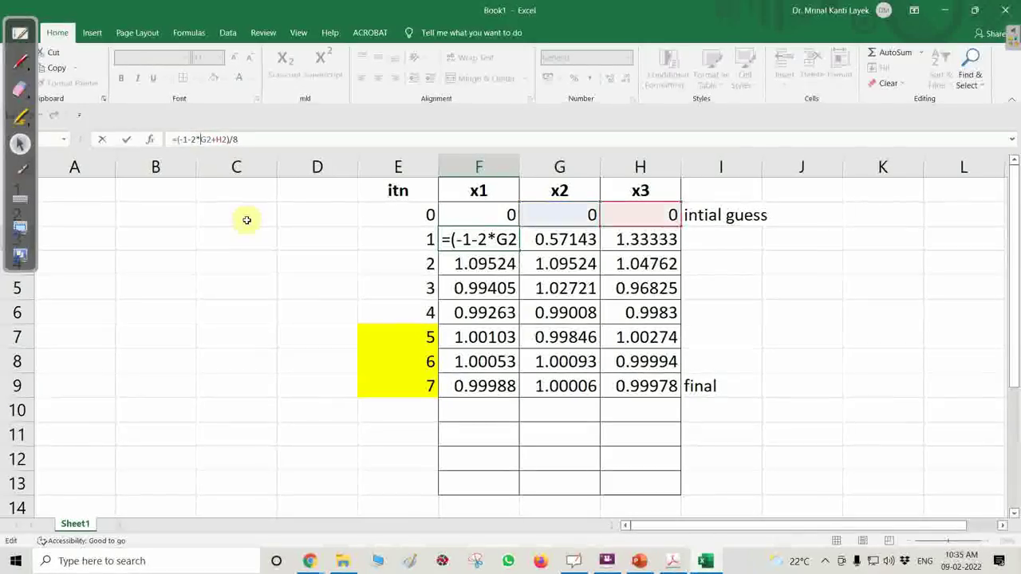
click(221, 139)
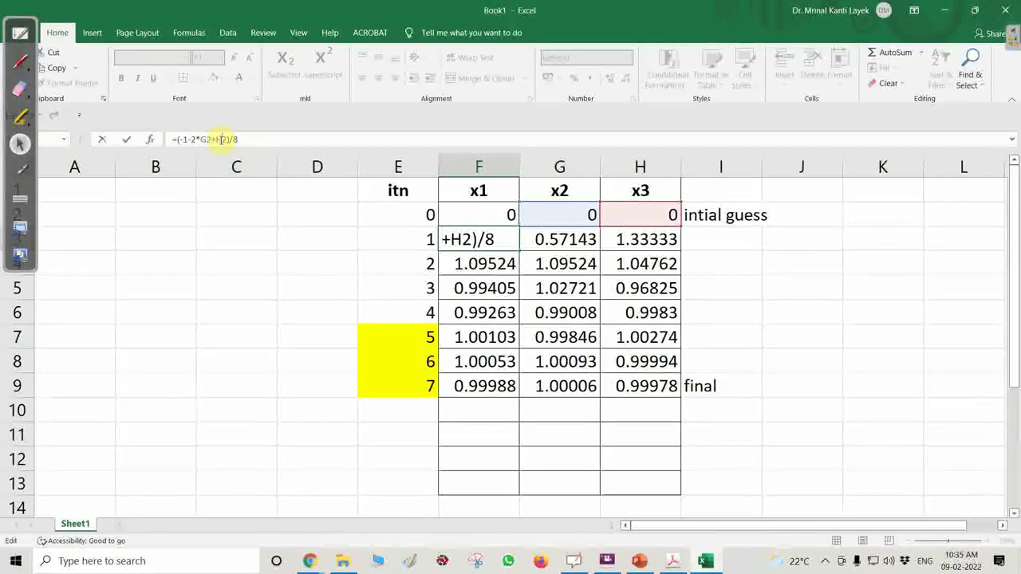
drag(222, 139, 214, 140)
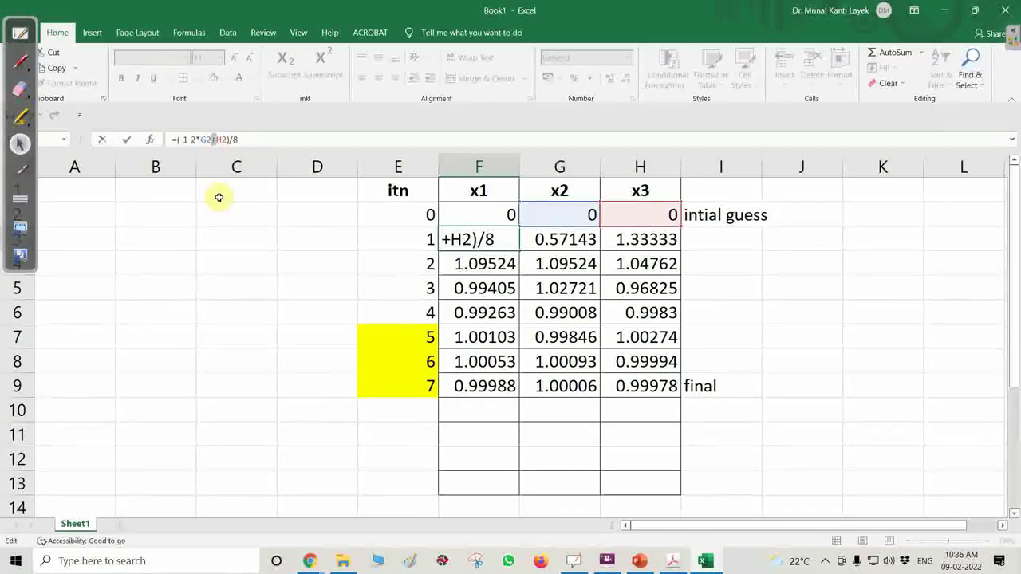
text(-3)
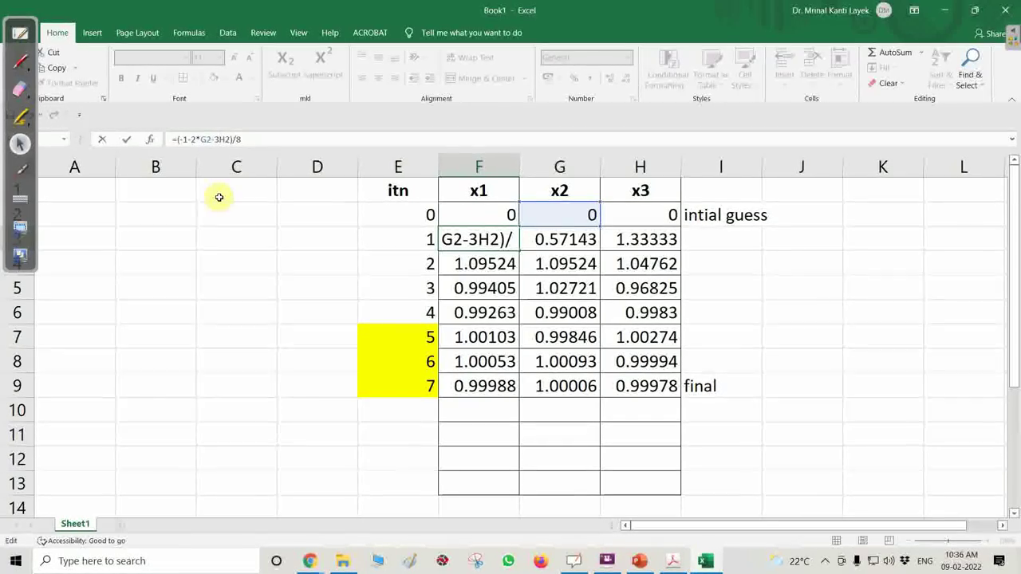
text(*)
click(271, 147)
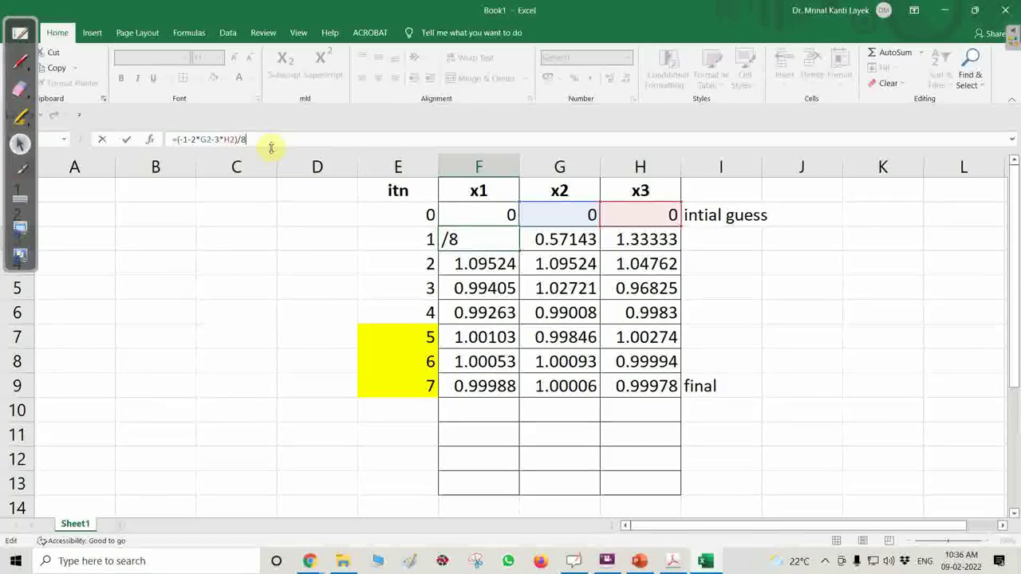
text(\)
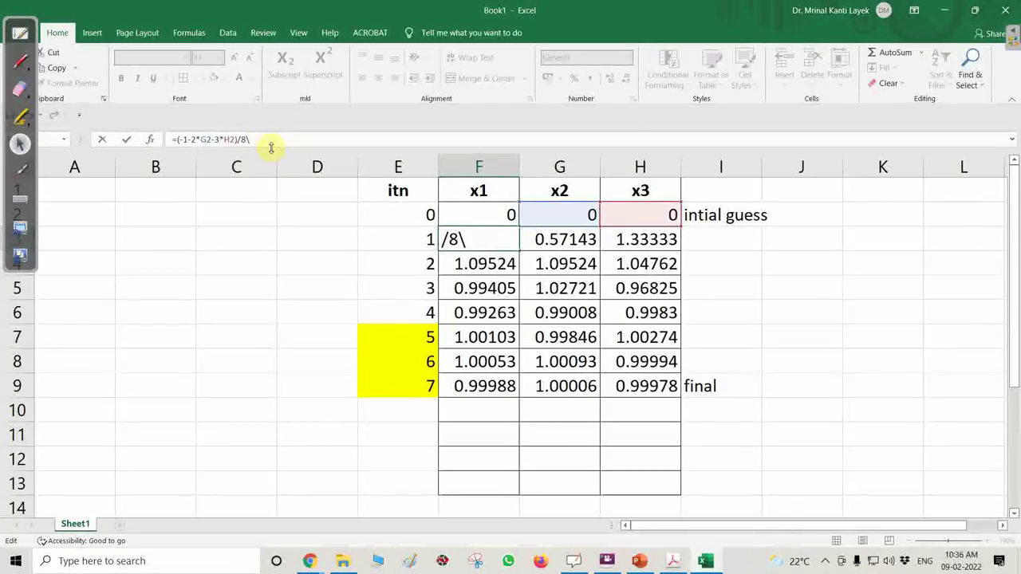
key(BackSpace)
key(BackSpace)
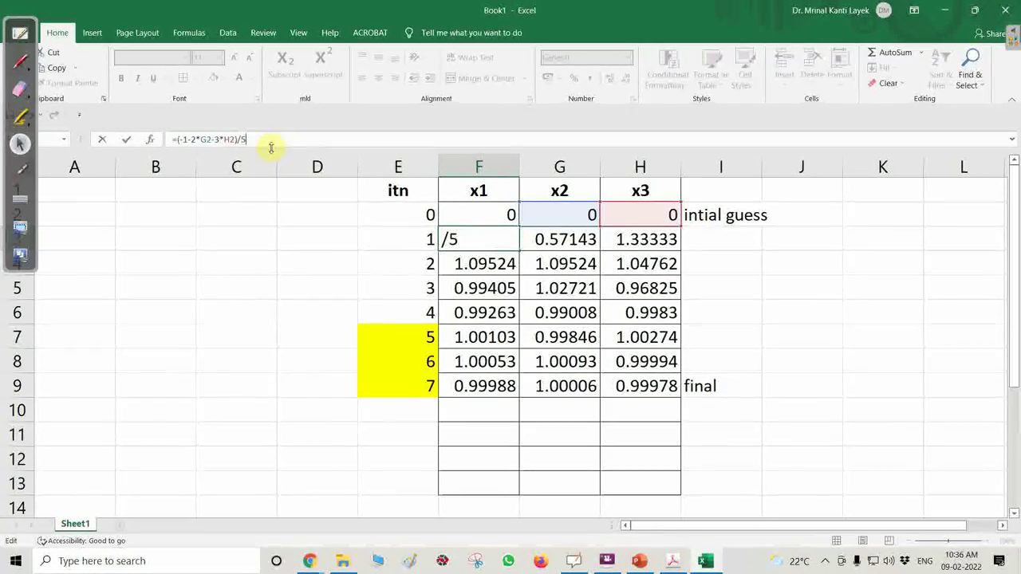
key(Return)
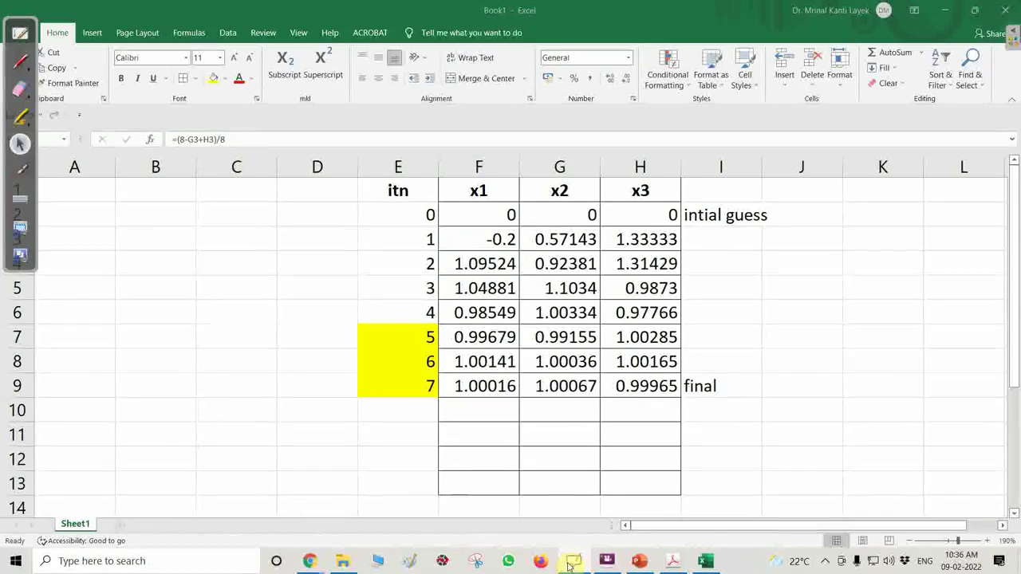
Step: Change the constant in the iteration 1 x2 formula (G3) to 2 and multiply its F2 term by 3
click(22, 36)
click(22, 36)
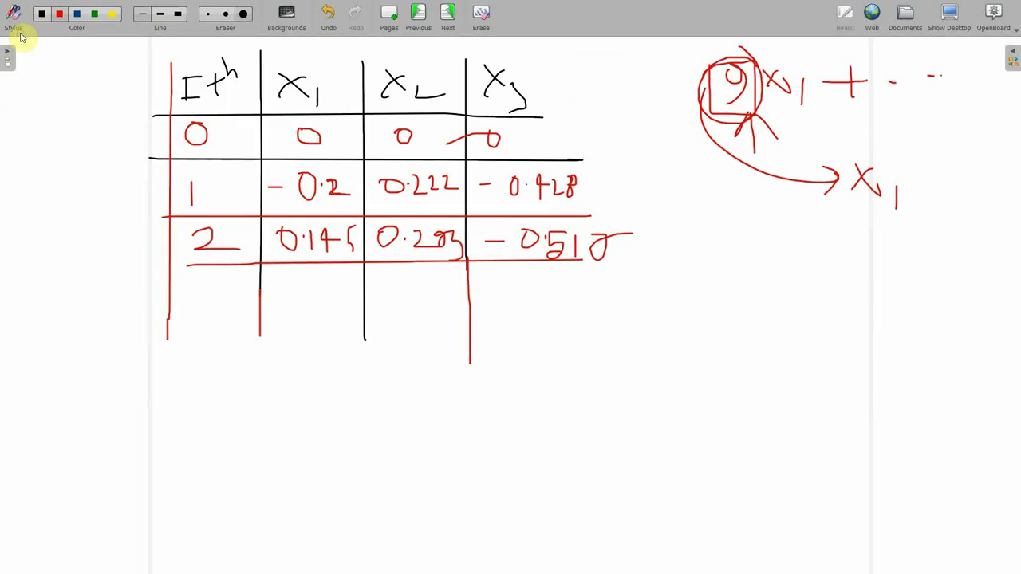
click(948, 16)
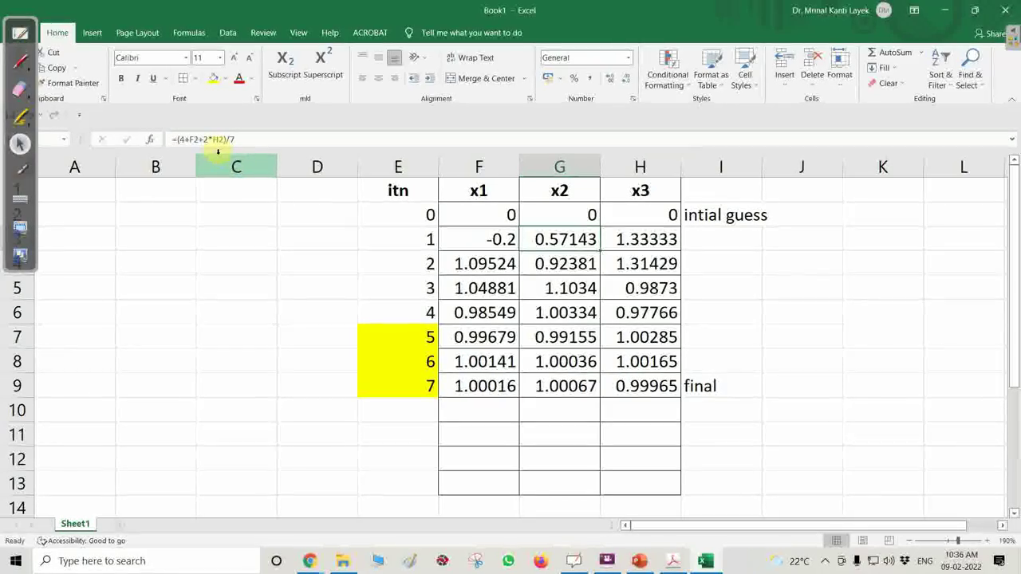
click(180, 140)
key(BackSpace)
text(2)
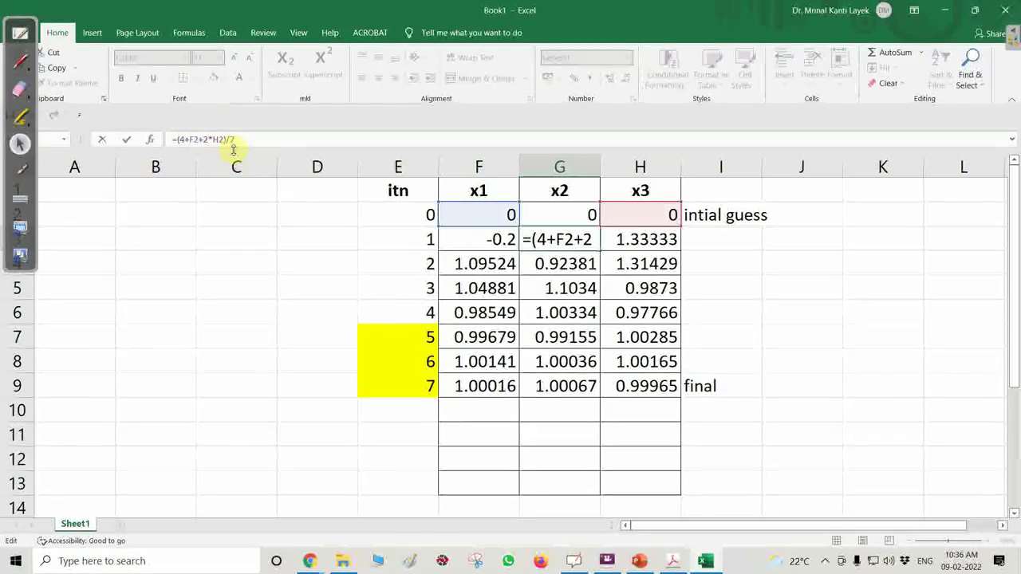
key(Right)
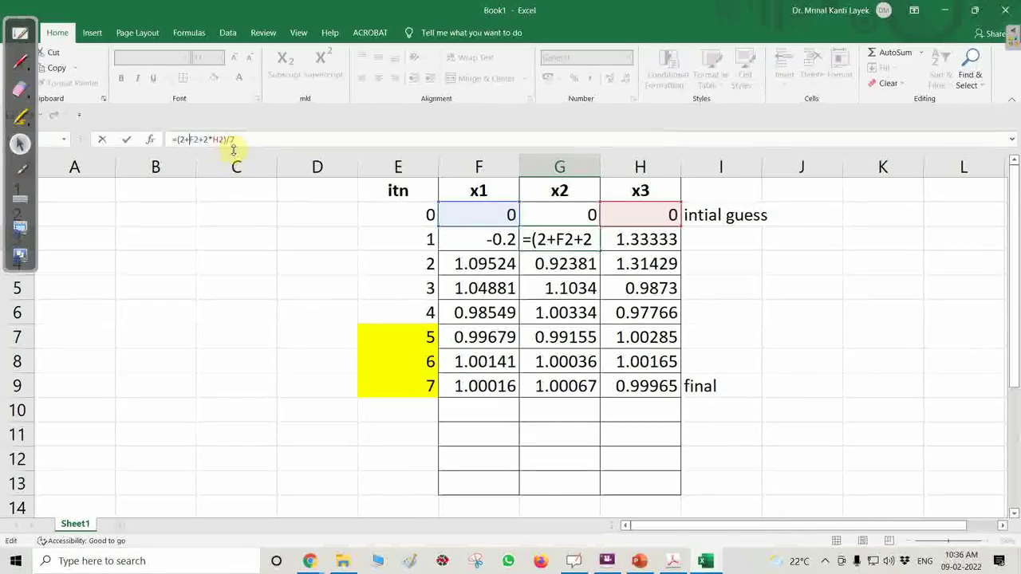
text(3)
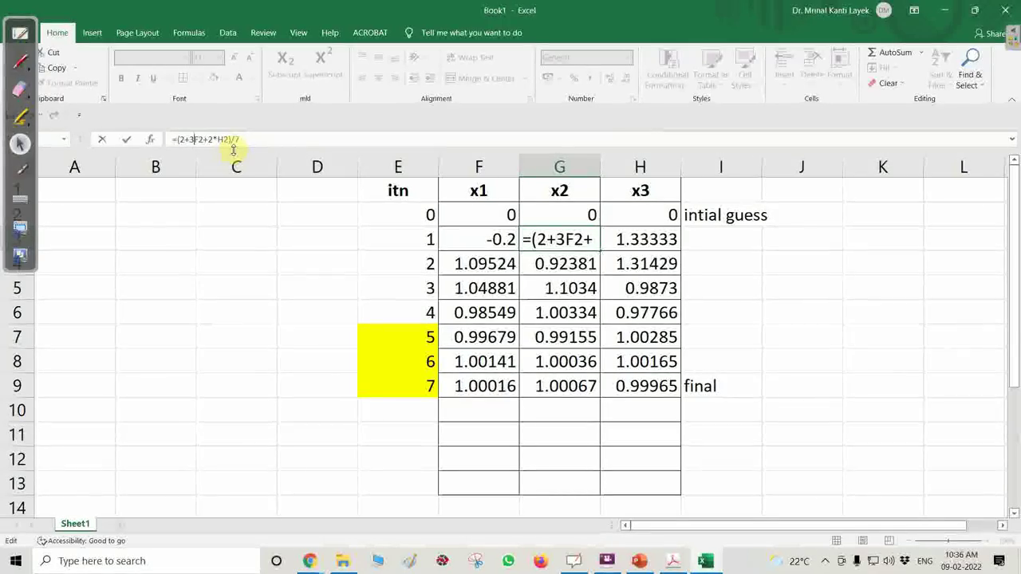
text(*)
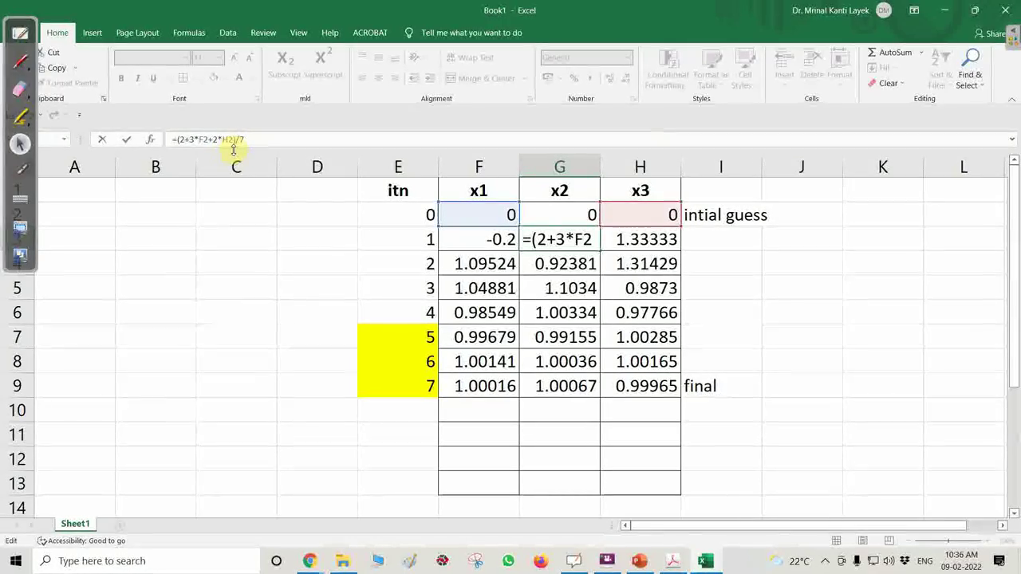
Step: Replace the last term in the G3 numerator with -H2 so the numerator reads 2+3*F2-H2
key(Right)
key(Right)
key(Right)
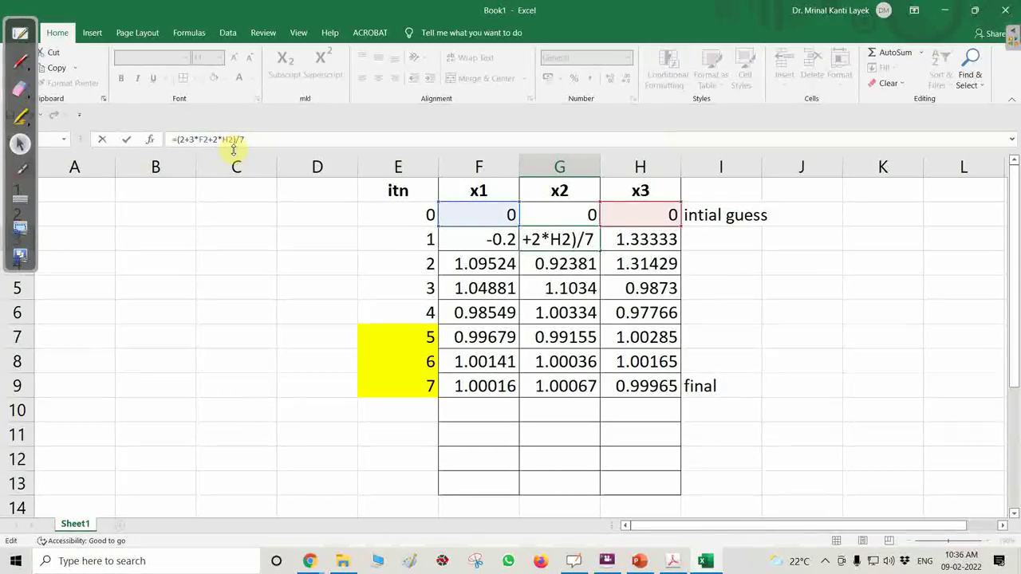
key(Delete)
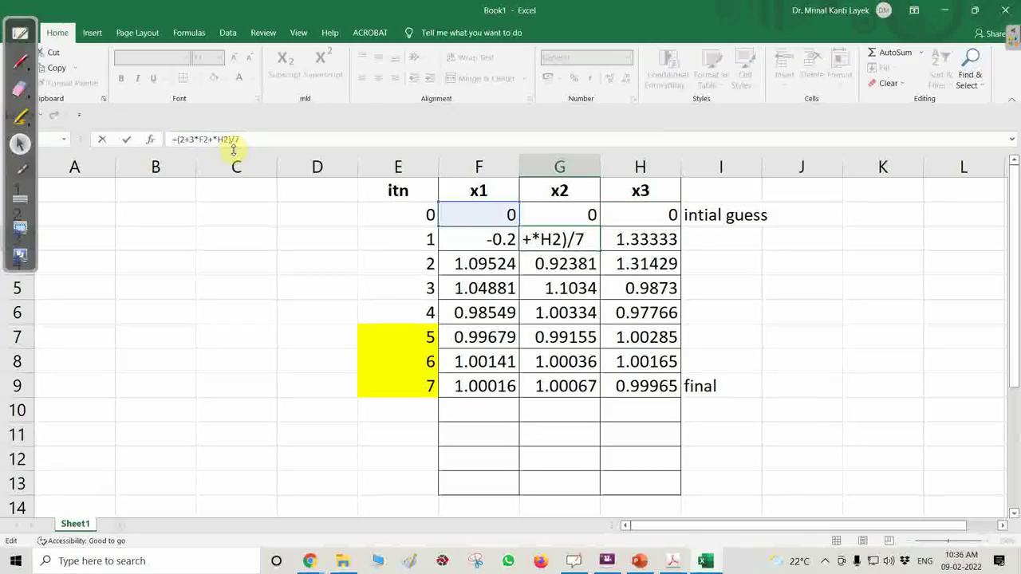
key(BackSpace)
text(-)
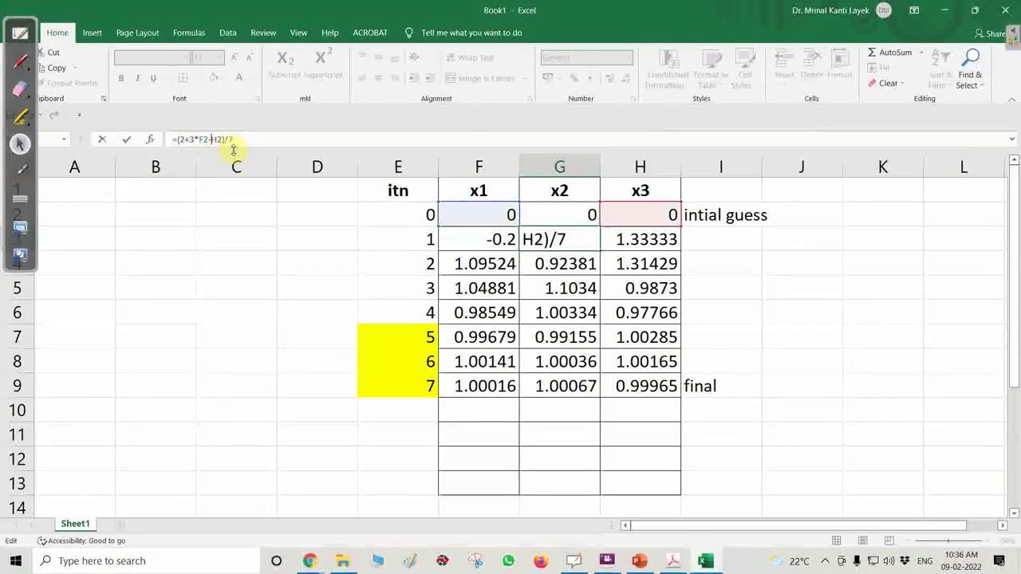
key(Return)
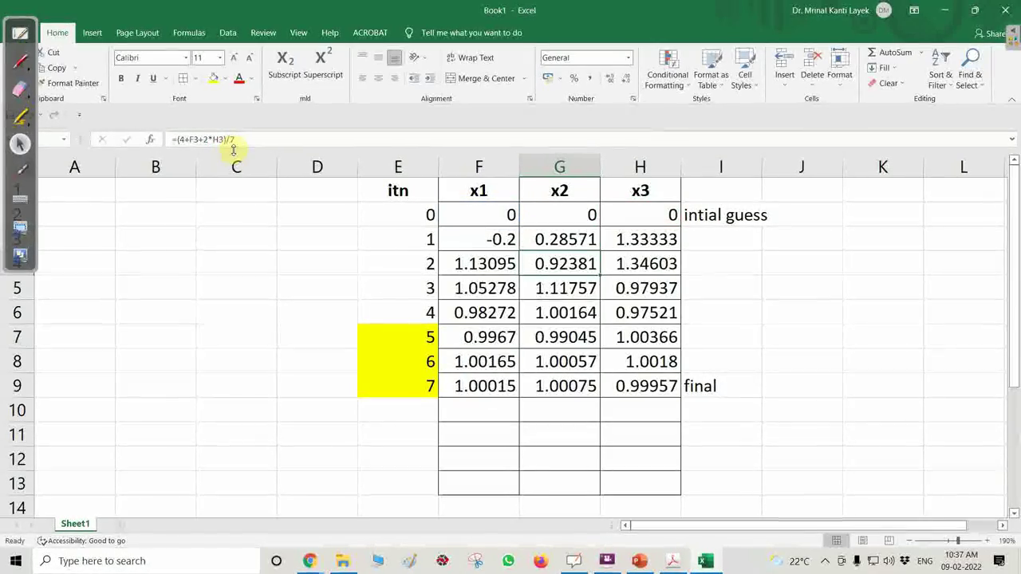
Step: Check the handwritten iteration table in OpenBoard, return to Excel, and set the divisor of the G3 formula to 9
click(573, 561)
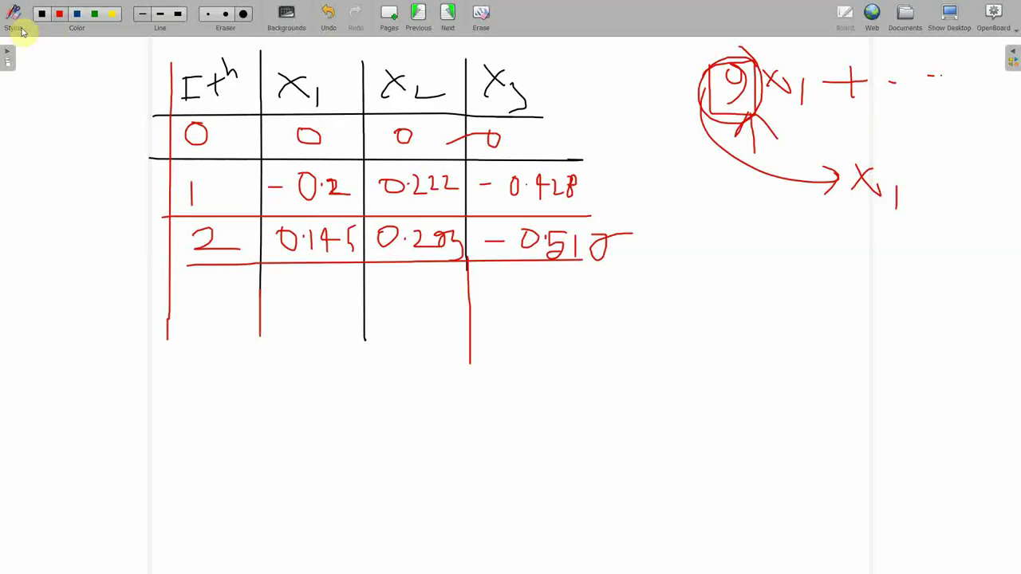
click(969, 13)
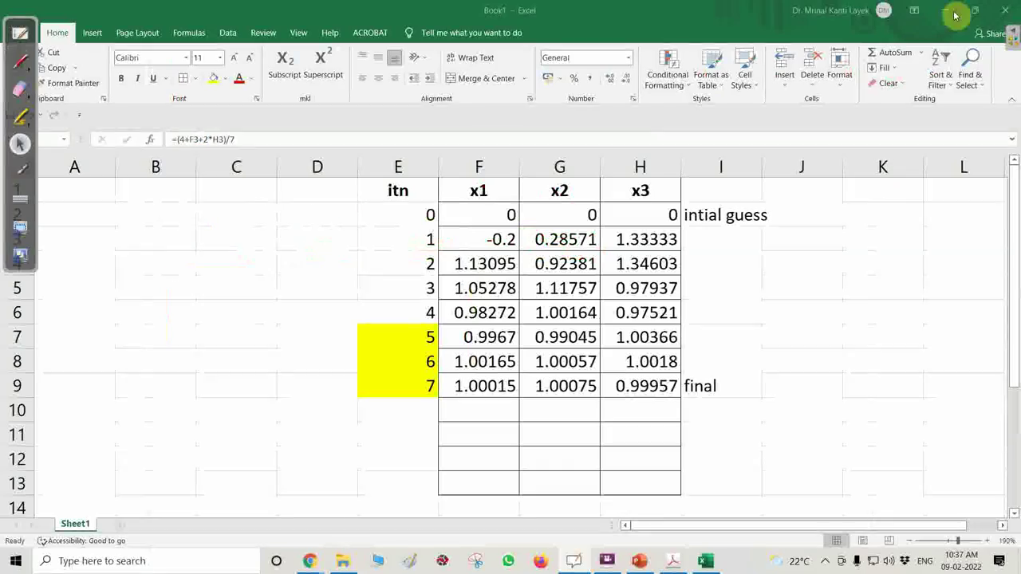
click(578, 237)
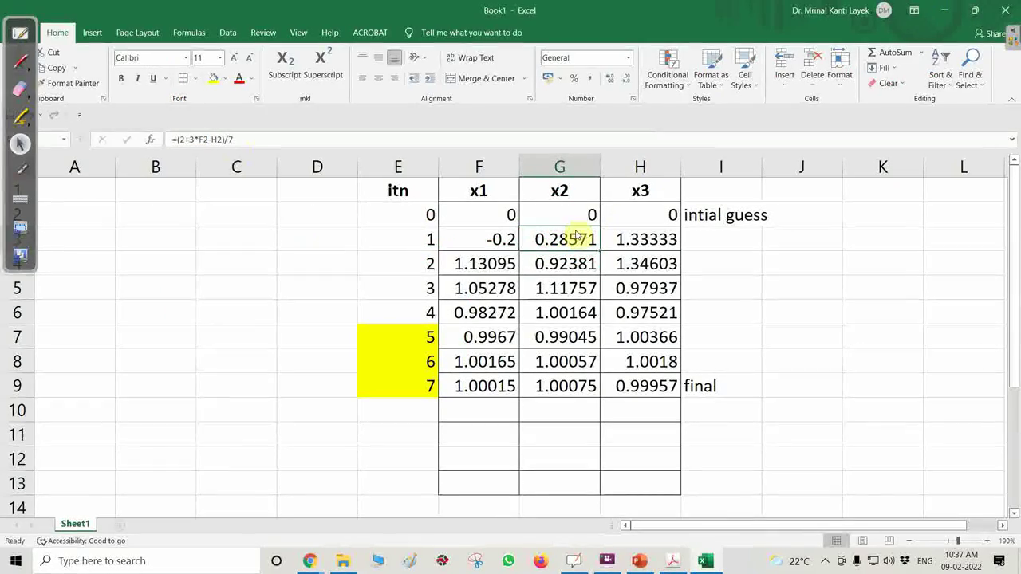
click(231, 139)
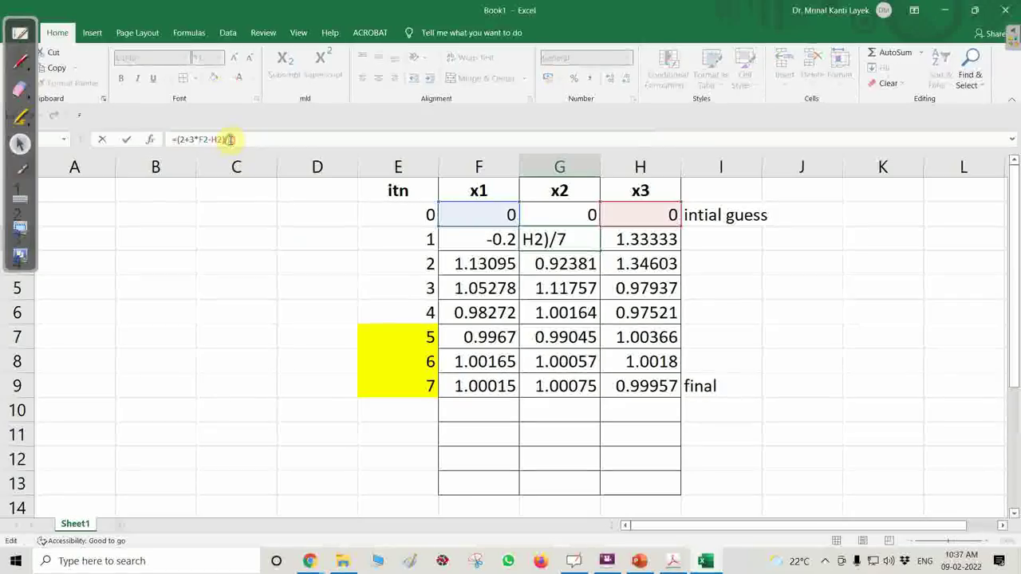
key(BackSpace)
text(9)
key(Return)
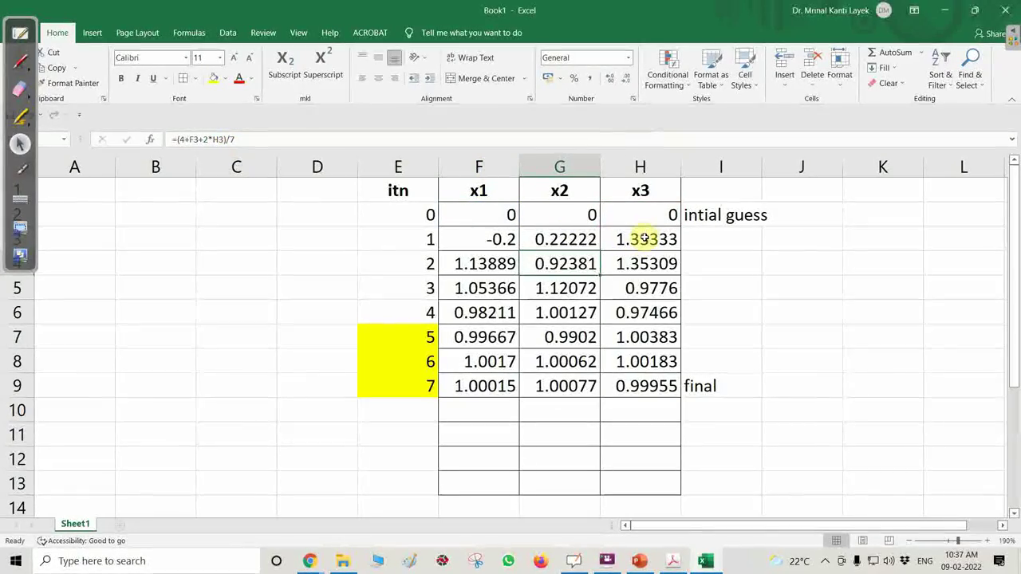
Step: Consult the handwritten table in OpenBoard, return to Excel, and change the constant in the iteration 1 x3 formula (H3) to 3
click(644, 238)
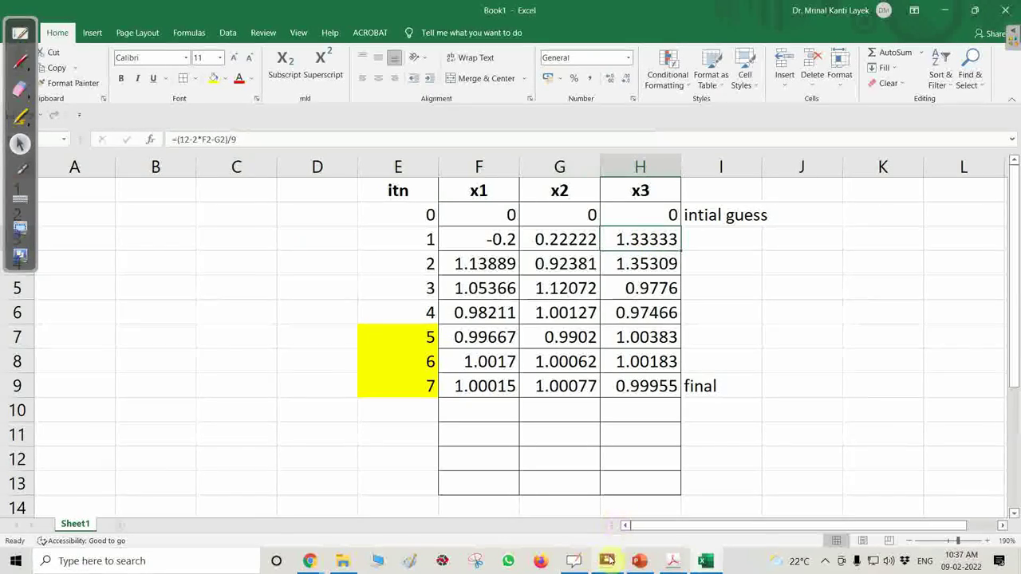
click(19, 34)
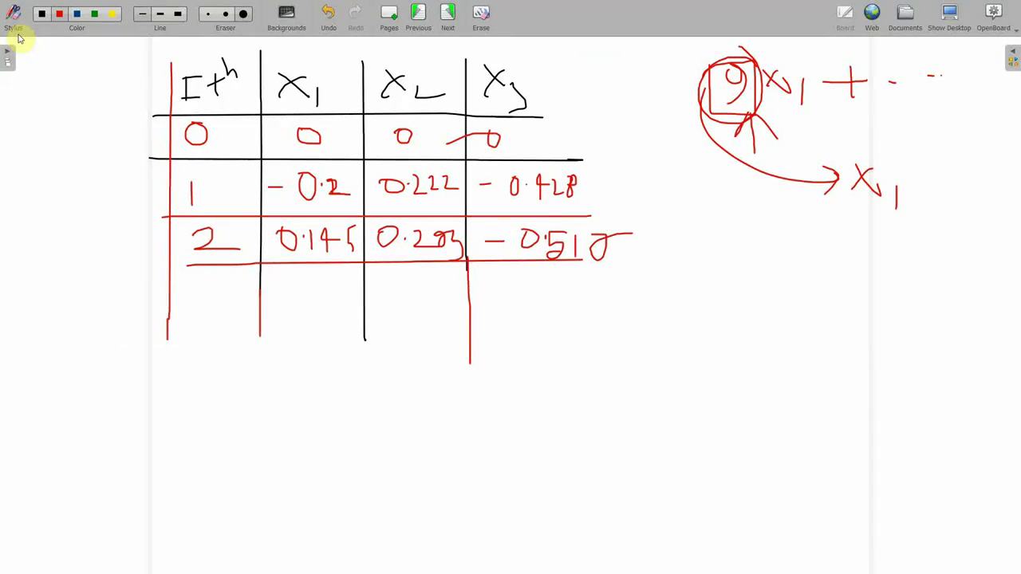
click(951, 13)
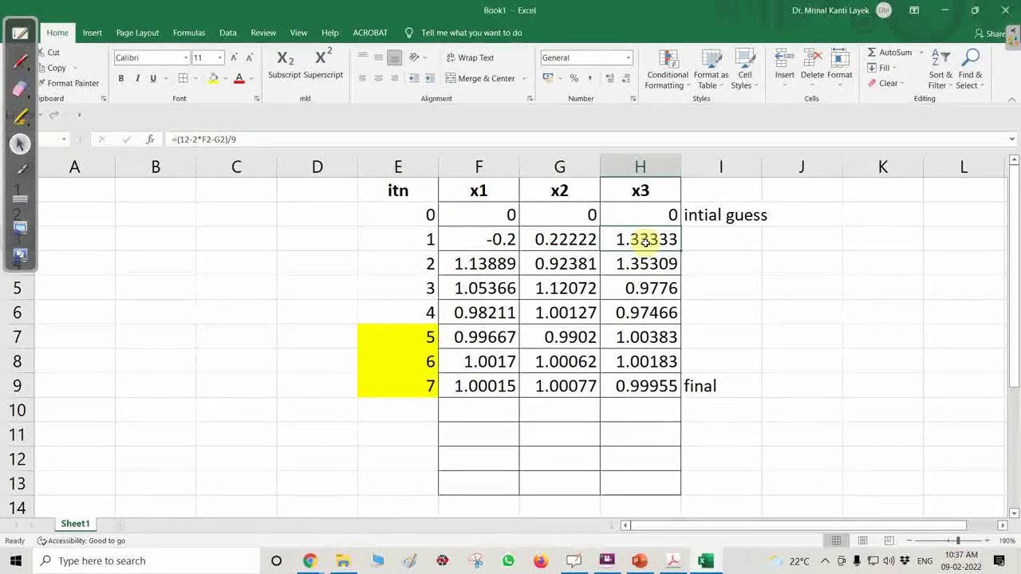
click(181, 140)
key(BackSpace)
key(Delete)
text(3)
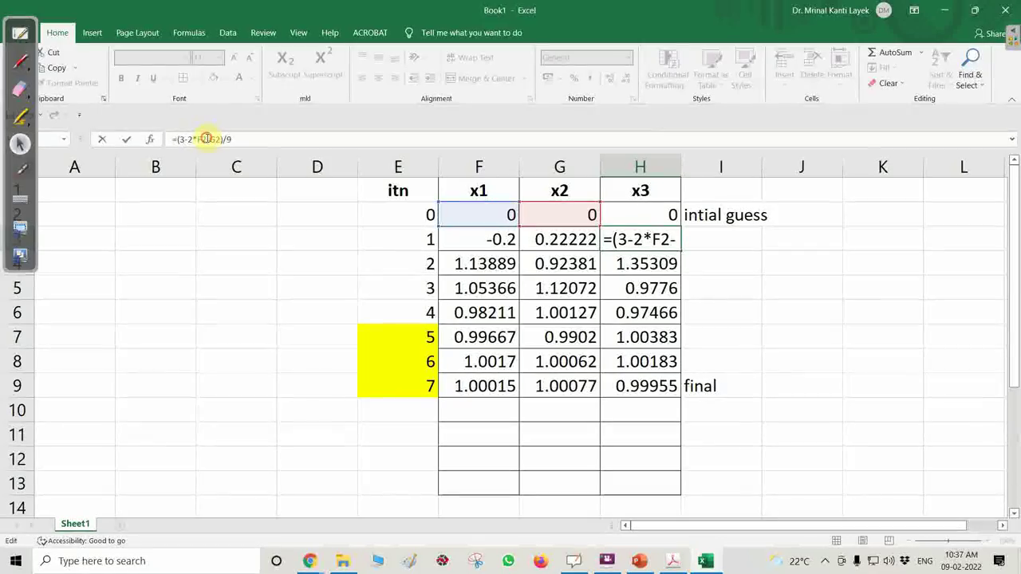
Step: Change the sign before G2 in the H3 formula to plus and set its divisor to 7
click(208, 139)
key(Delete)
text(+)
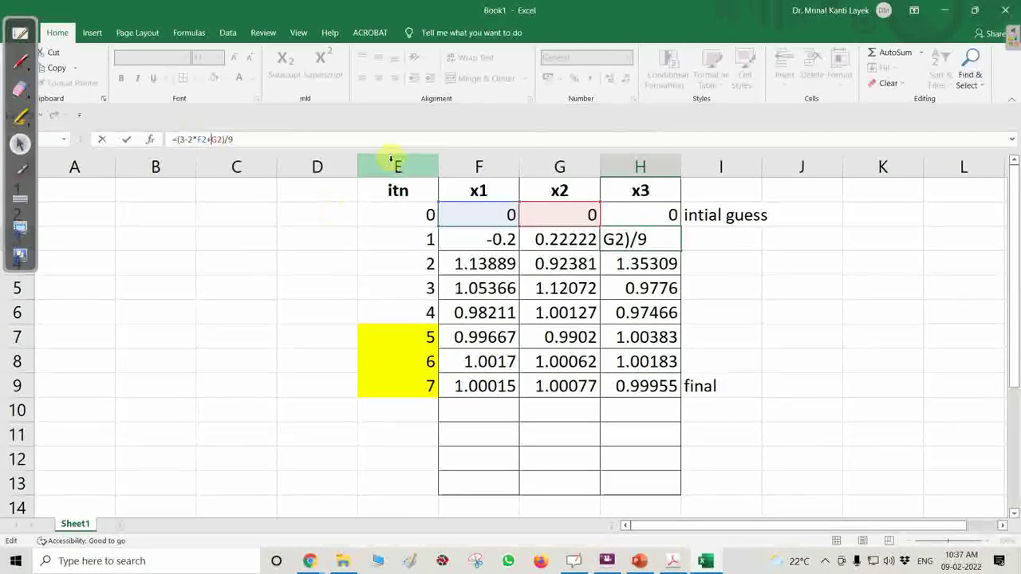
key(BackSpace)
text(7)
key(Return)
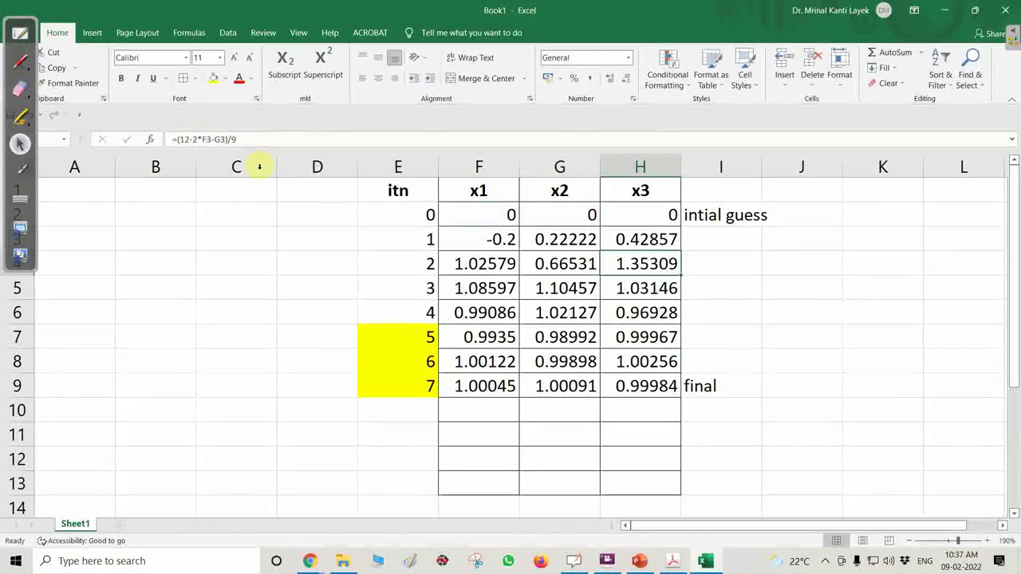
Step: Compare with the handwritten table in OpenBoard, return to Excel, and put a minus sign before the iteration 2 x3 formula (H4)
click(608, 561)
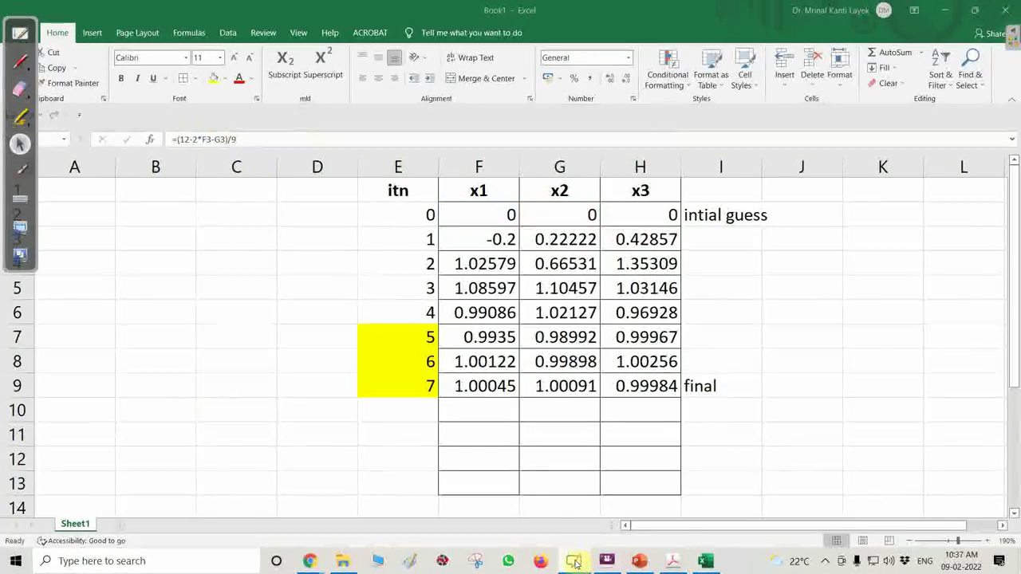
click(17, 32)
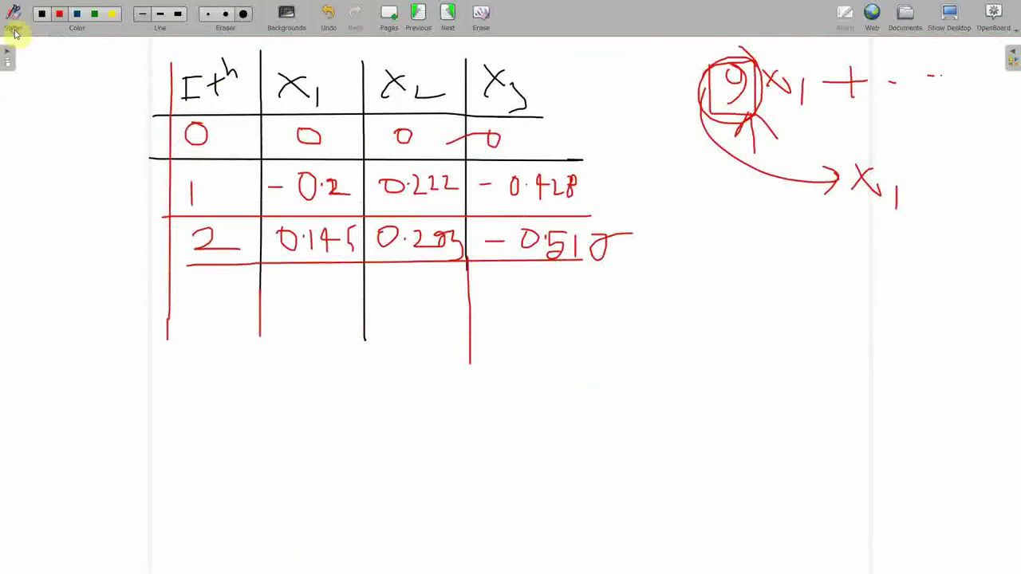
click(949, 12)
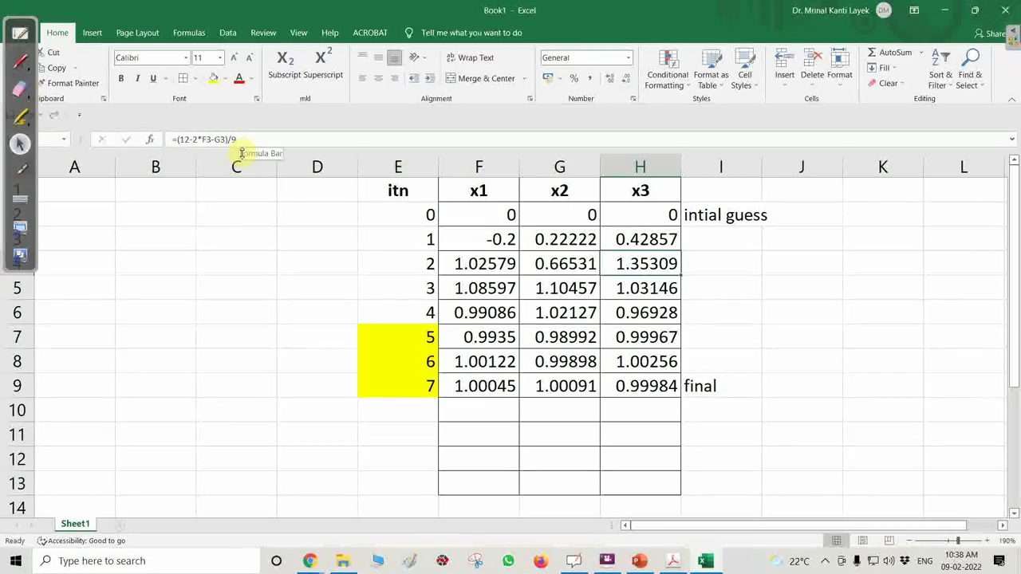
click(182, 140)
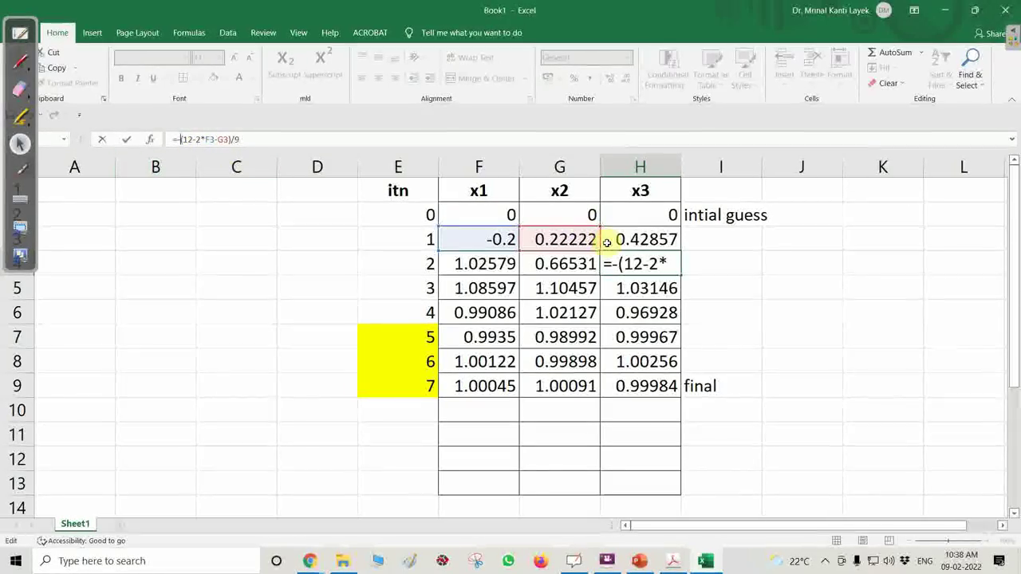
key(Return)
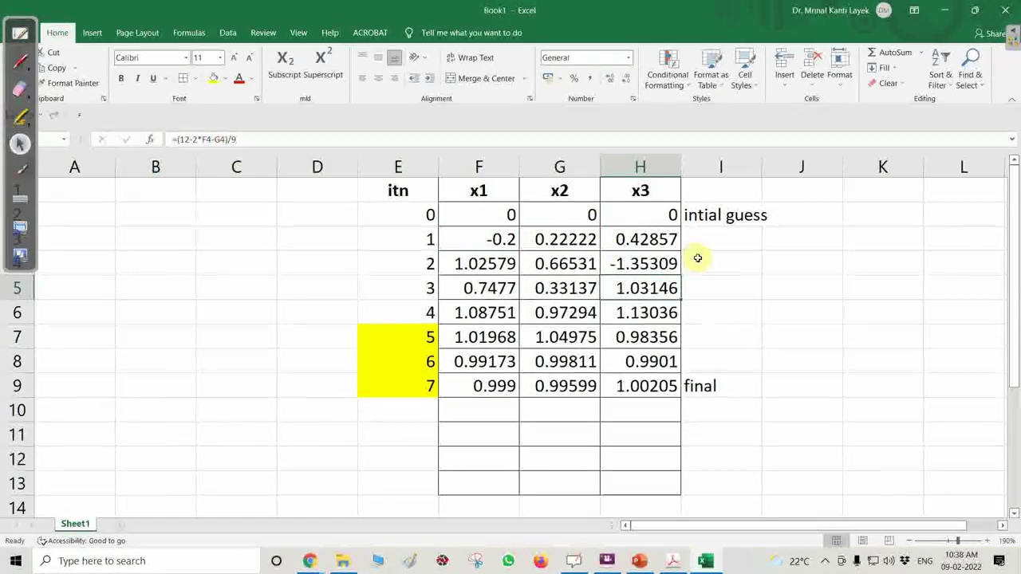
Step: Put a minus sign before the iteration 1 x3 formula (H3), then compare with the handwritten table in OpenBoard and return to Excel
click(659, 243)
click(653, 265)
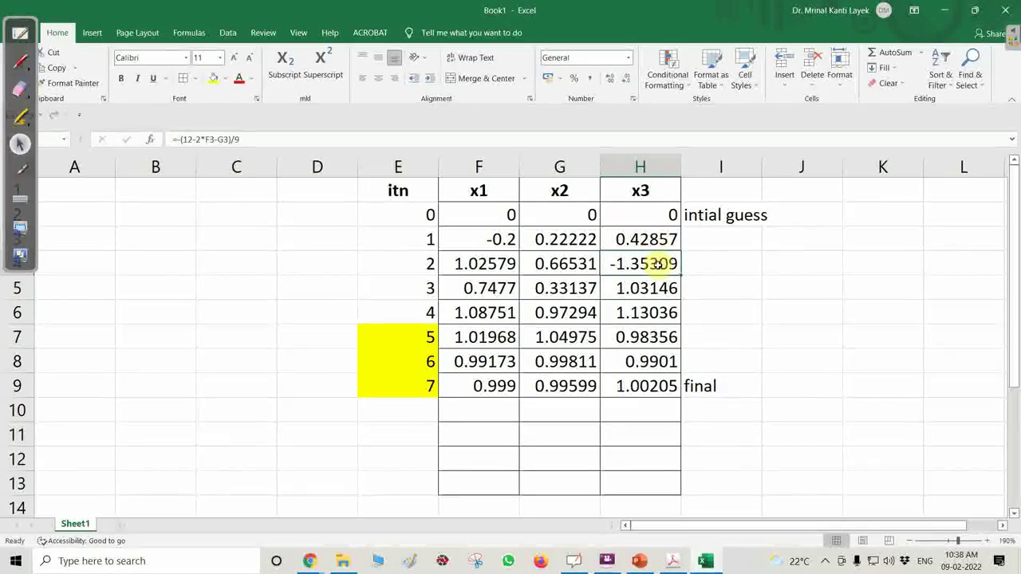
click(177, 140)
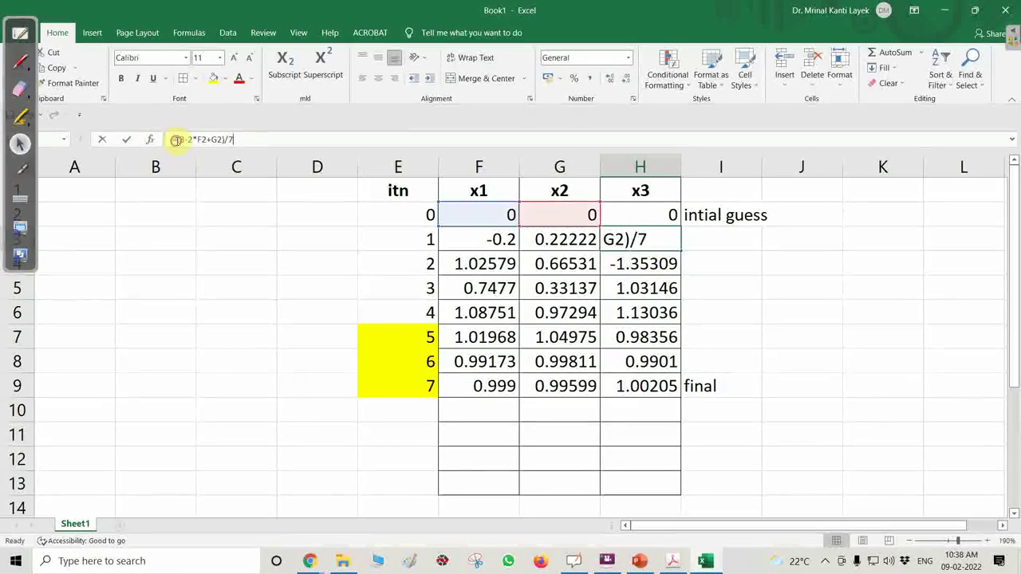
key(Return)
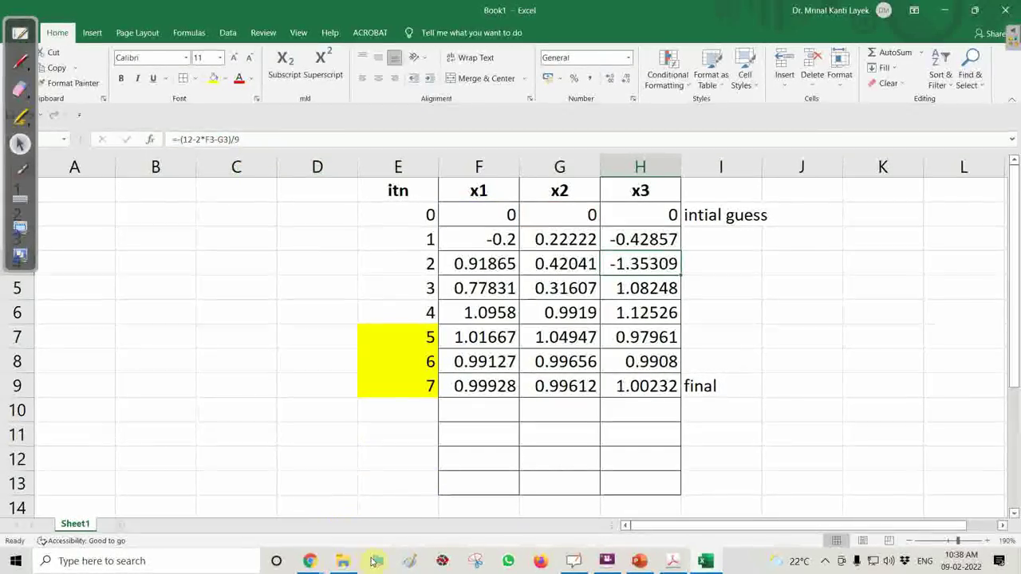
click(22, 32)
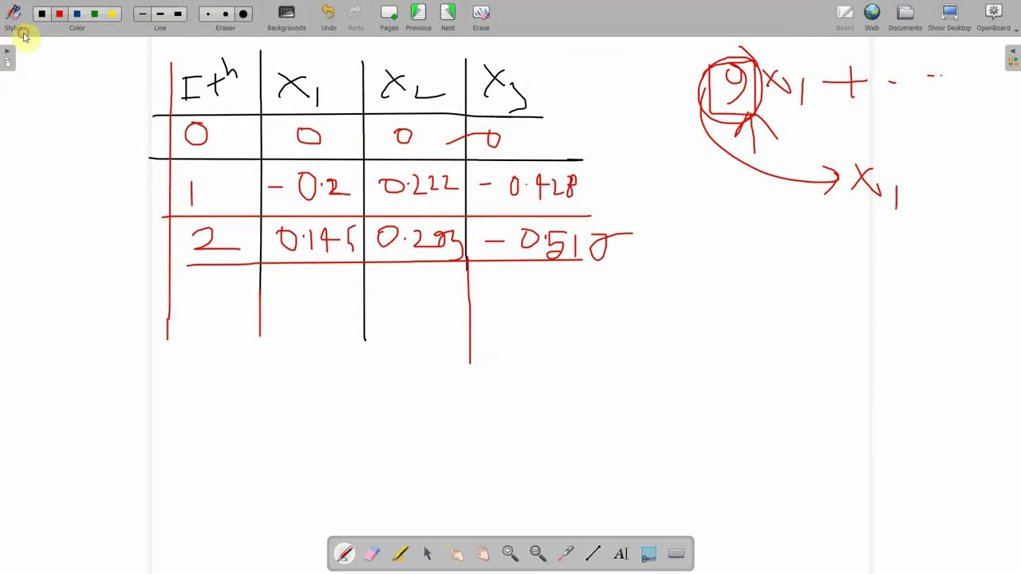
click(961, 13)
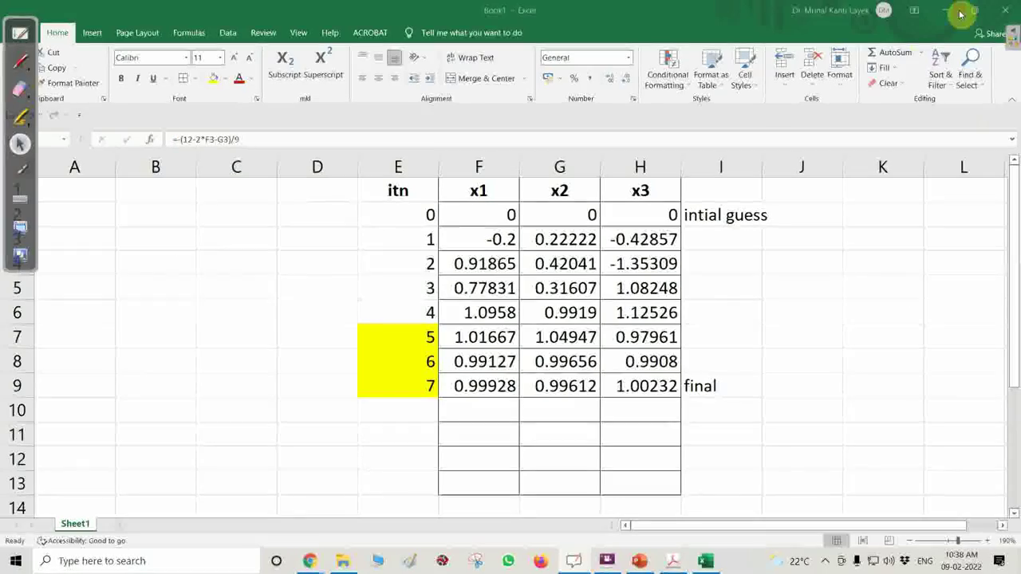
Step: Clear the x1, x2 and x3 cells of iterations 2 to 7 (F4:H9) and delete the "final" label in I9
drag(471, 257, 624, 276)
drag(652, 385, 659, 383)
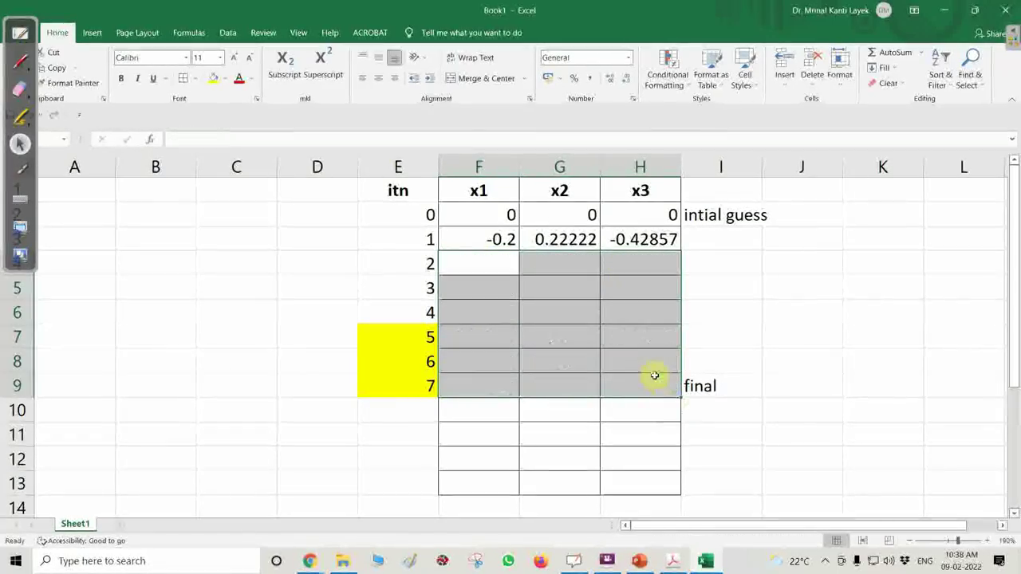
click(511, 239)
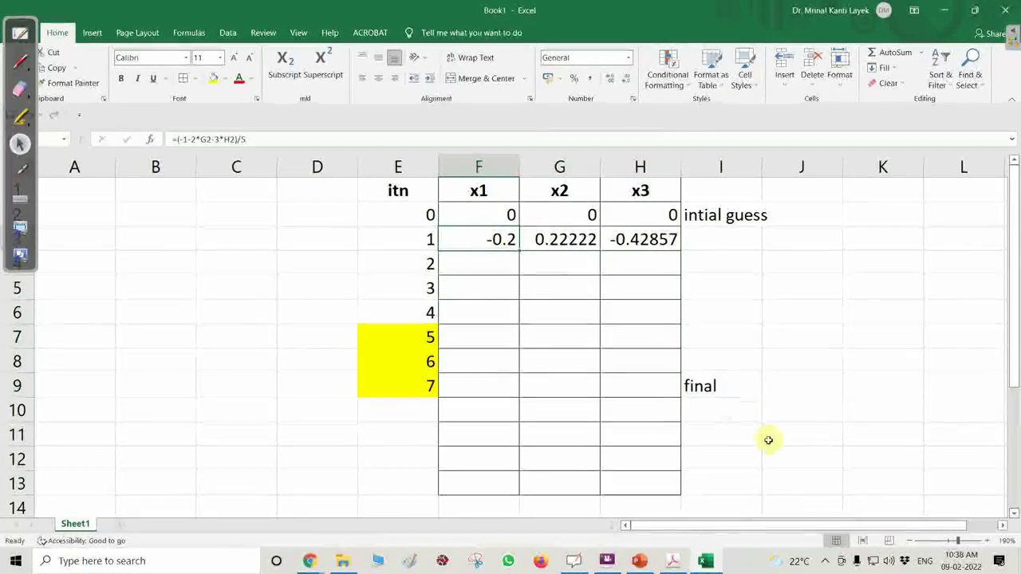
click(726, 390)
Step: Fill the iteration 1 formulas in F3:H3 down through row 13
drag(473, 236, 621, 239)
drag(682, 252, 679, 393)
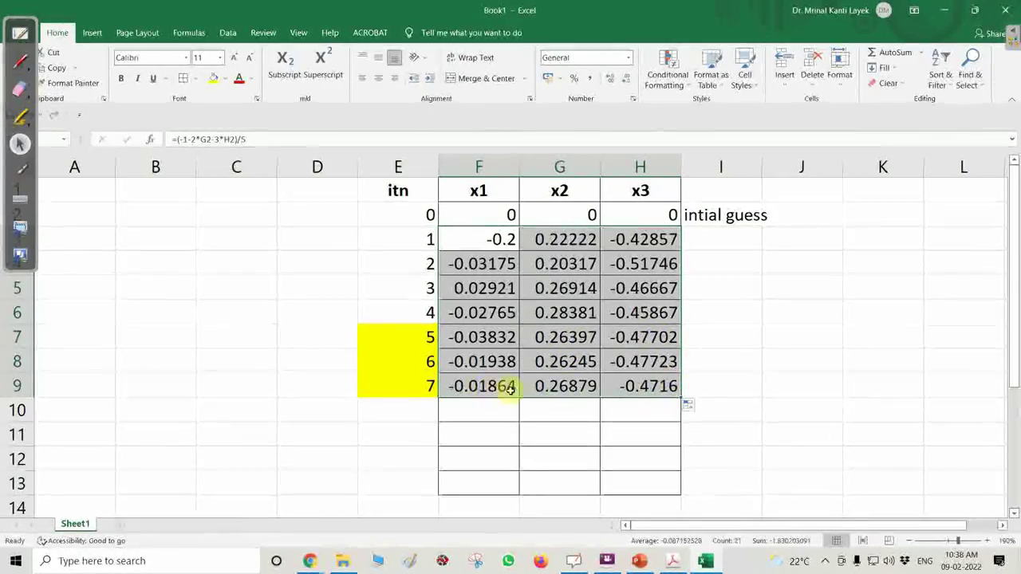
click(463, 386)
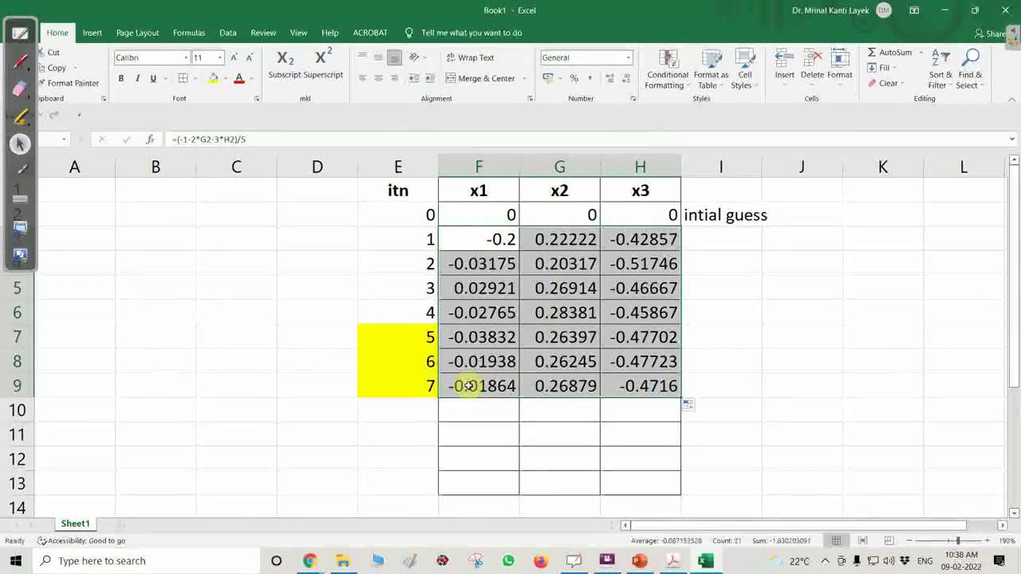
mouse_move(462, 386)
mouse_down()
mouse_move(628, 386)
mouse_move(683, 402)
mouse_move(677, 489)
mouse_up()
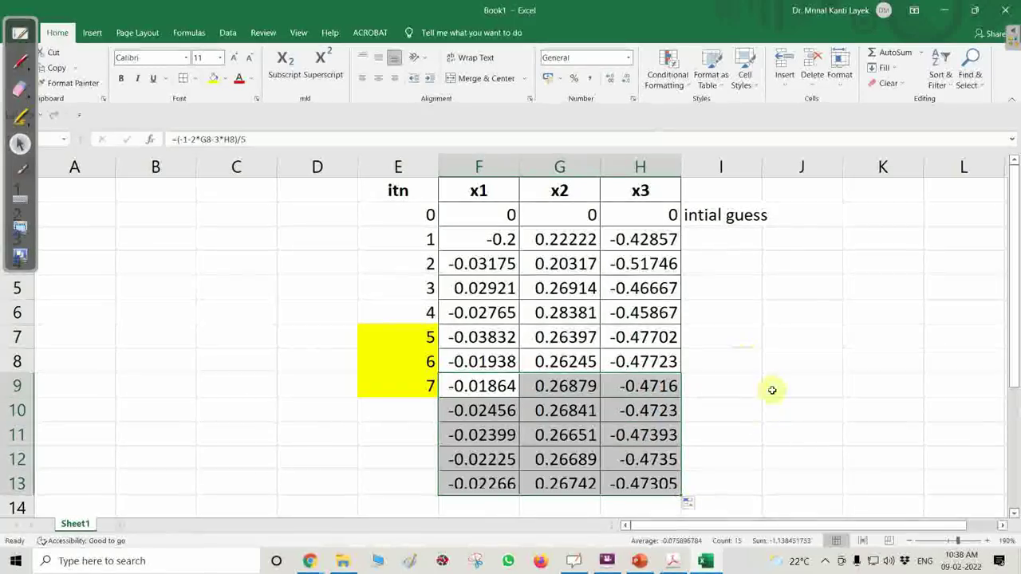
Step: Extend the iteration numbers in column E down to 11 in row 13
click(391, 389)
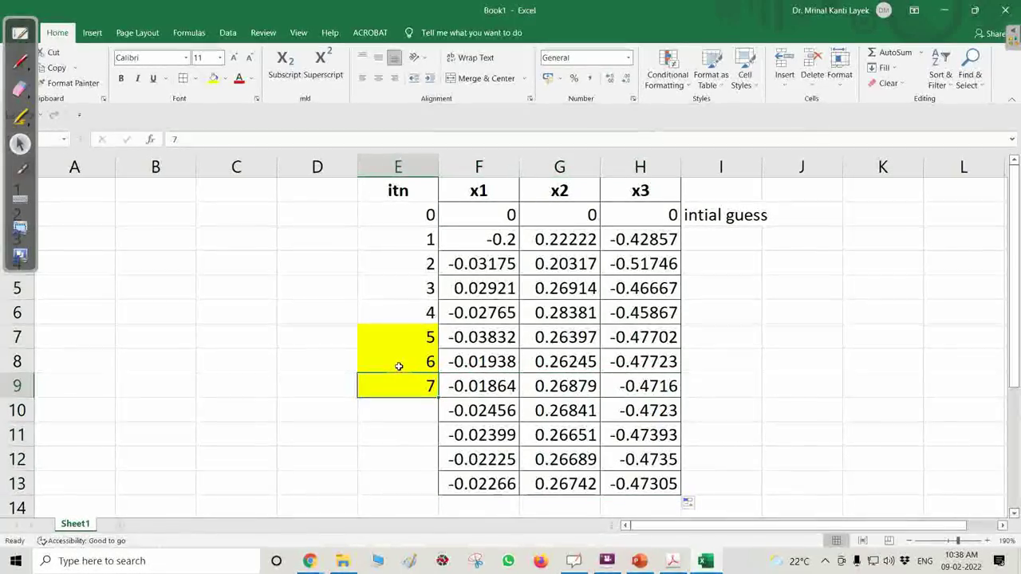
click(397, 363)
drag(397, 363, 436, 447)
click(412, 382)
click(421, 365)
drag(423, 365, 437, 397)
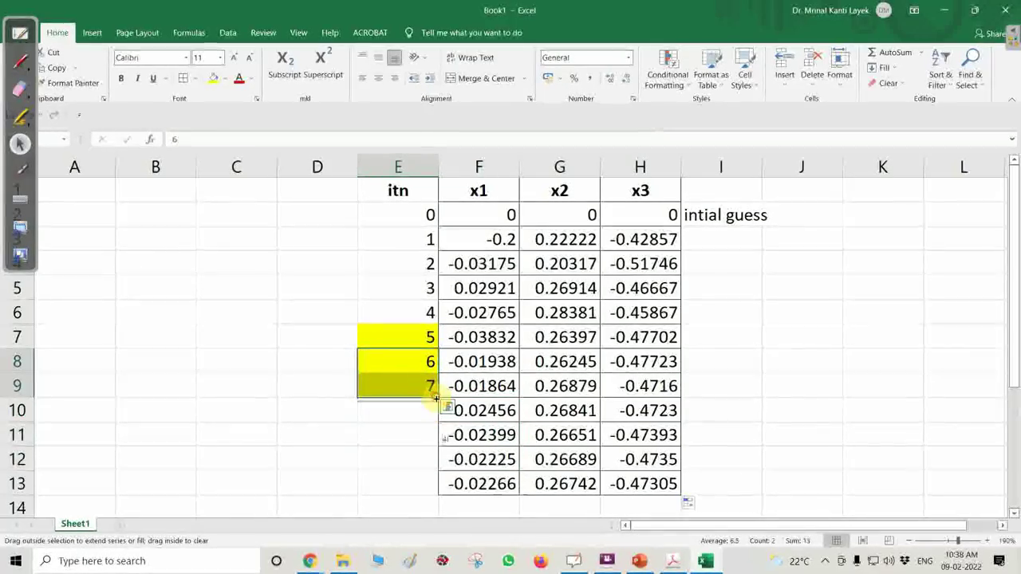
drag(433, 499, 433, 499)
click(827, 428)
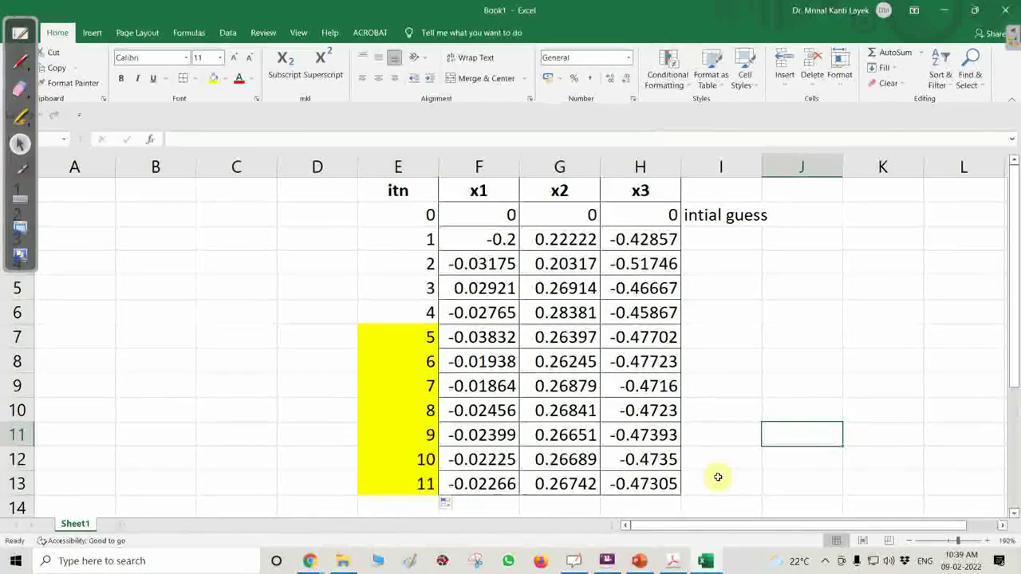
Step: Extend the iteration numbers to 17 and fill the x1, x2 and x3 formulas down through row 19
drag(461, 460, 630, 461)
scroll(792, 426, down, 2)
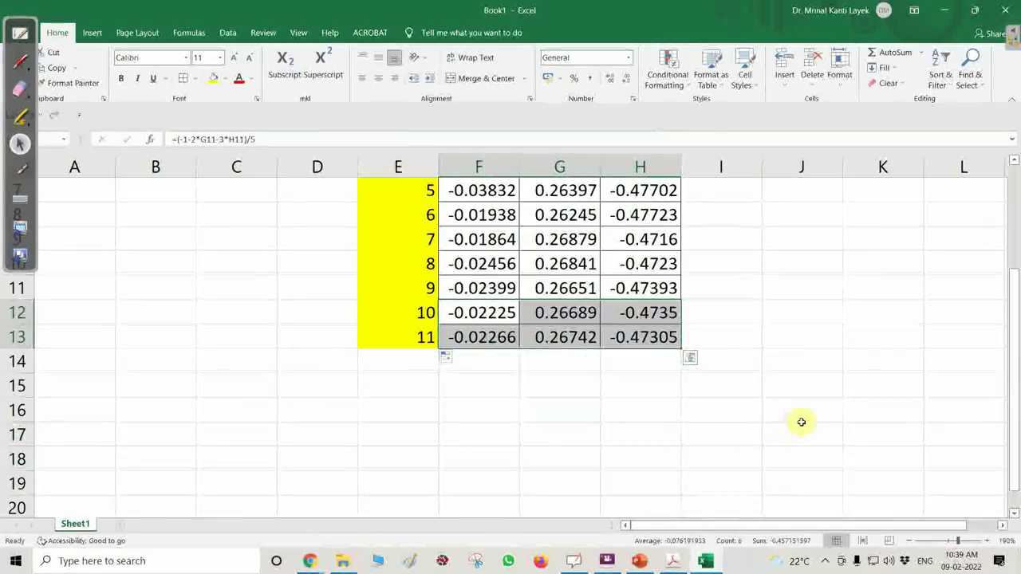
click(504, 354)
drag(391, 312, 435, 495)
click(461, 342)
drag(460, 341, 679, 491)
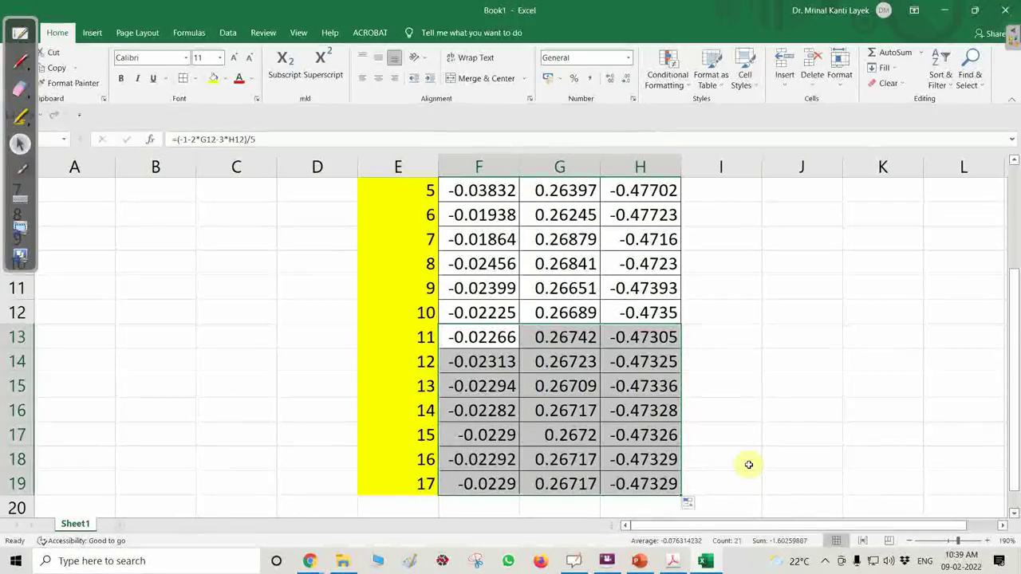
Step: Compare the x1, x2 and x3 values across iterations 11 to 17, especially the final two, to check convergence
click(726, 459)
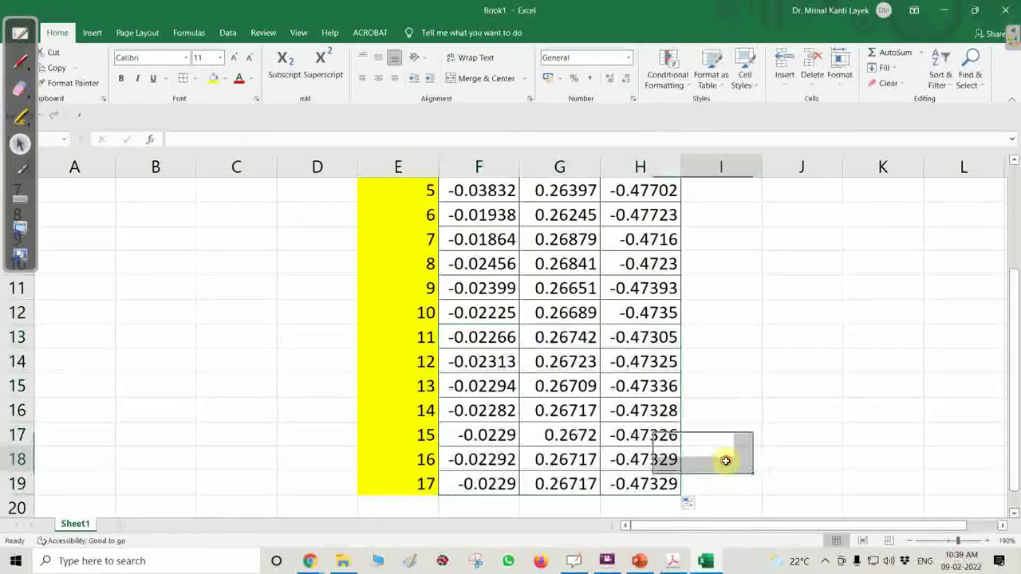
click(655, 478)
drag(655, 478, 653, 459)
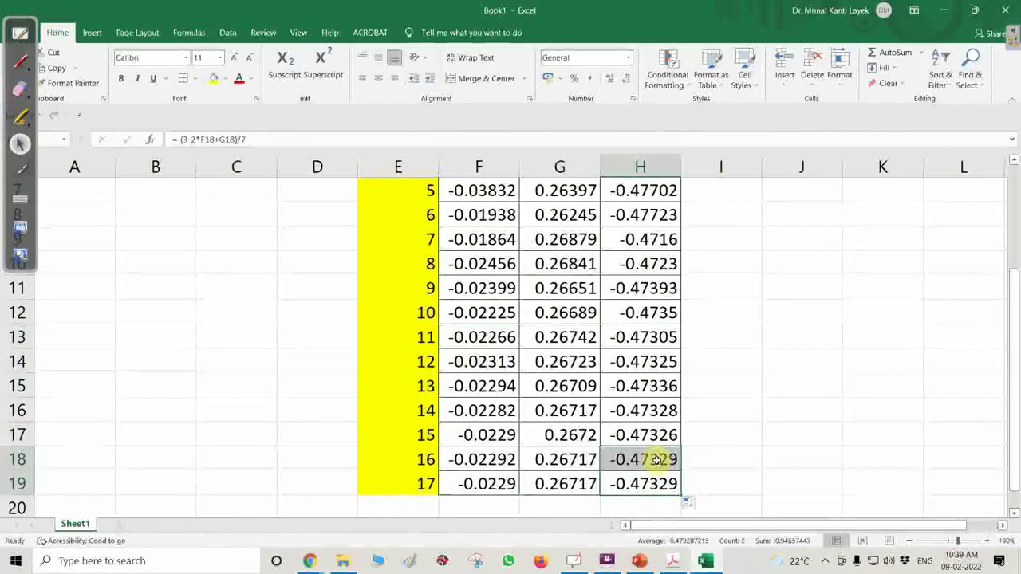
click(562, 484)
drag(562, 484, 561, 470)
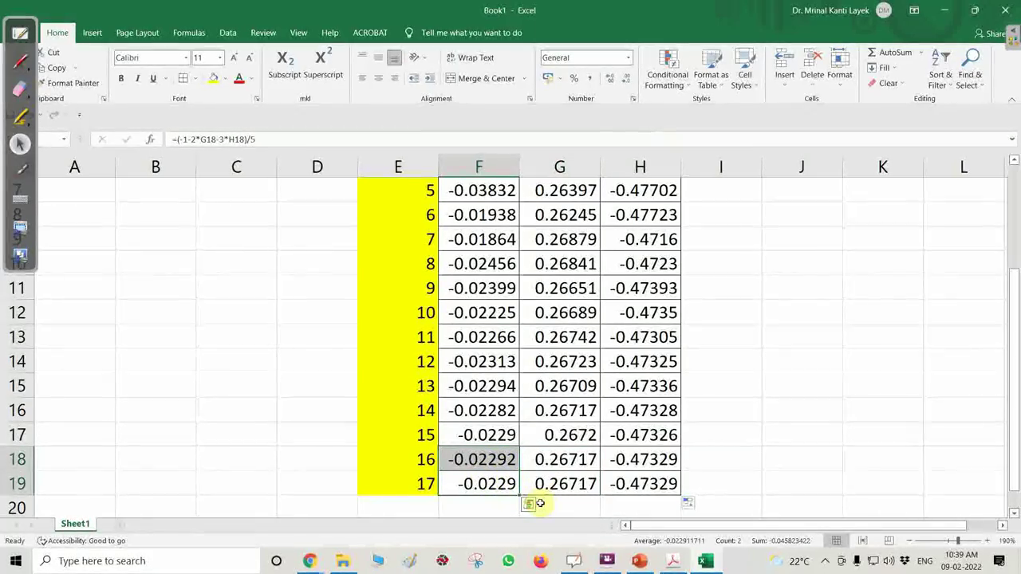
click(458, 459)
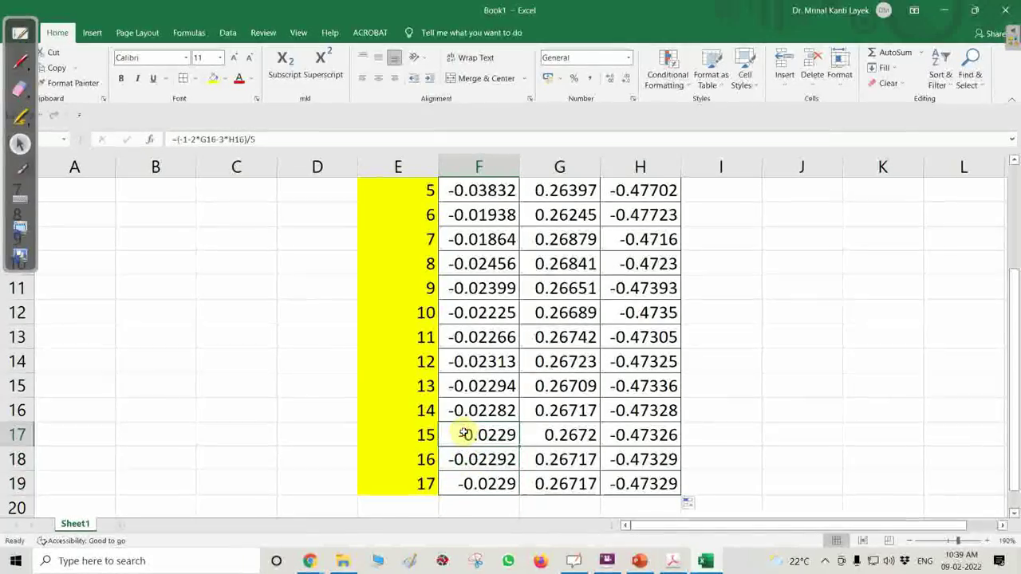
drag(463, 432, 521, 432)
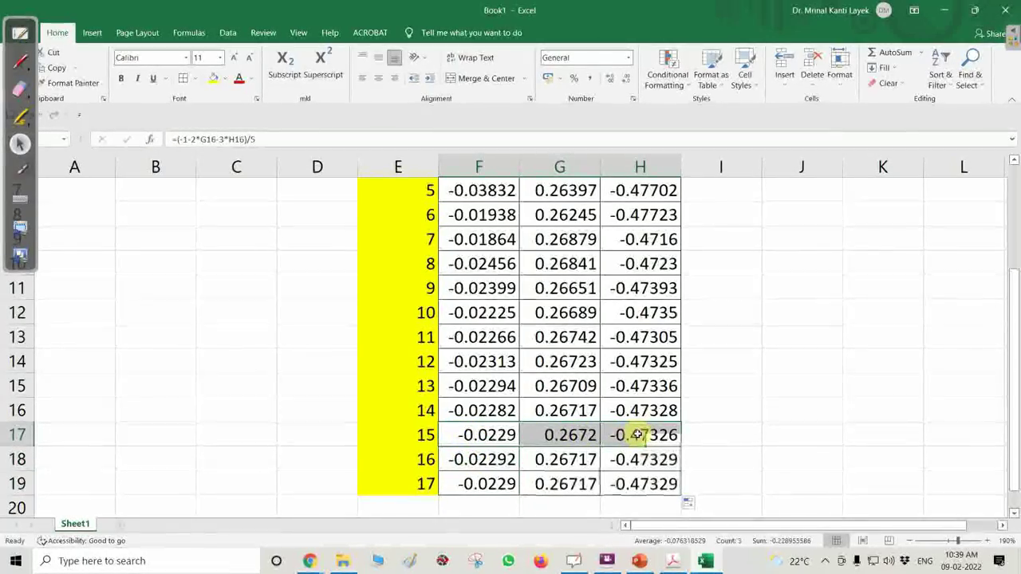
drag(638, 435, 642, 482)
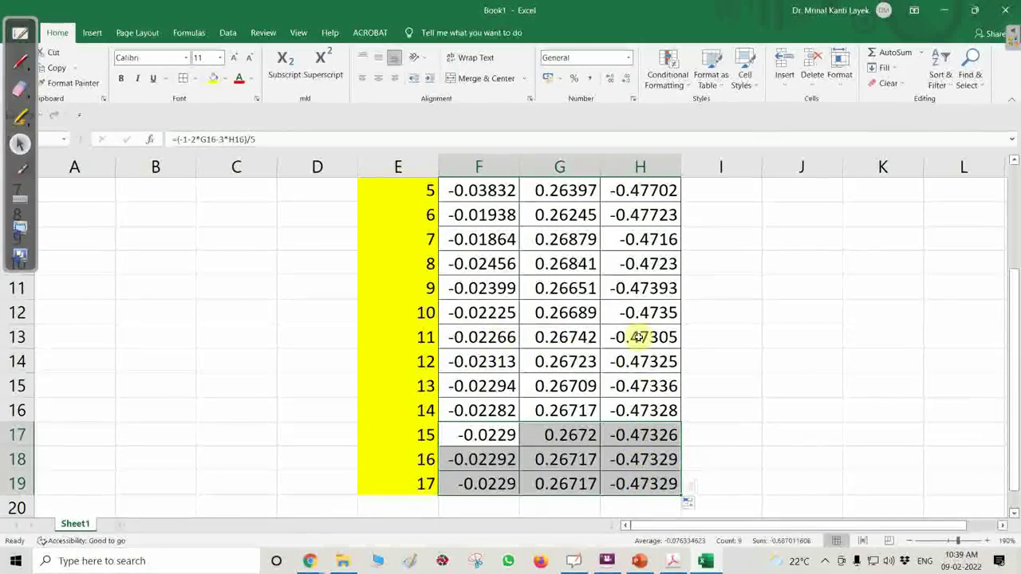
drag(451, 338, 639, 338)
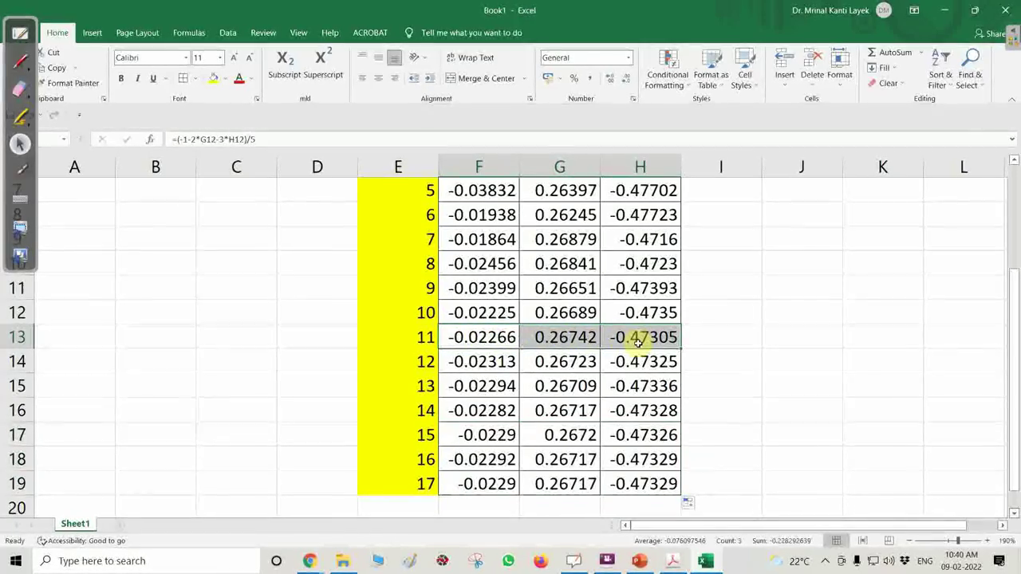
drag(638, 338, 639, 362)
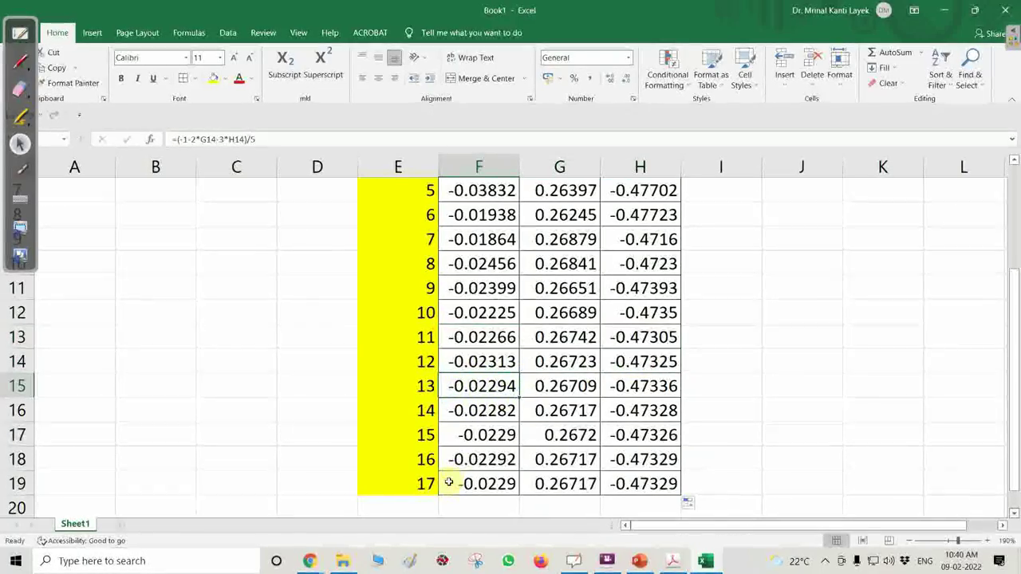
click(456, 459)
drag(628, 459, 642, 484)
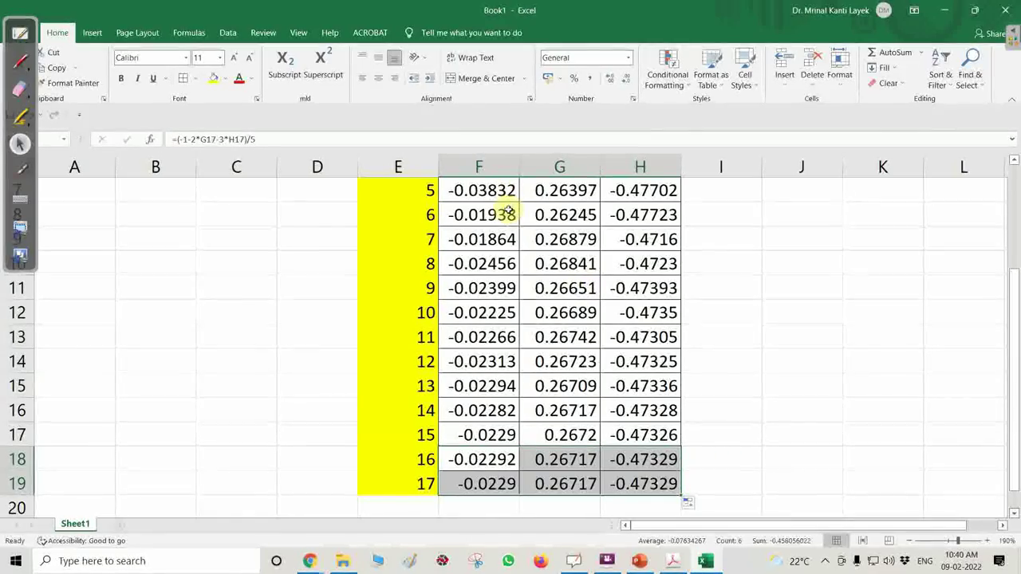
Step: Check the x2 and x3 values of iterations 1 and 2 against the handwritten table in OpenBoard, then return to Excel
scroll(588, 374, up, 2)
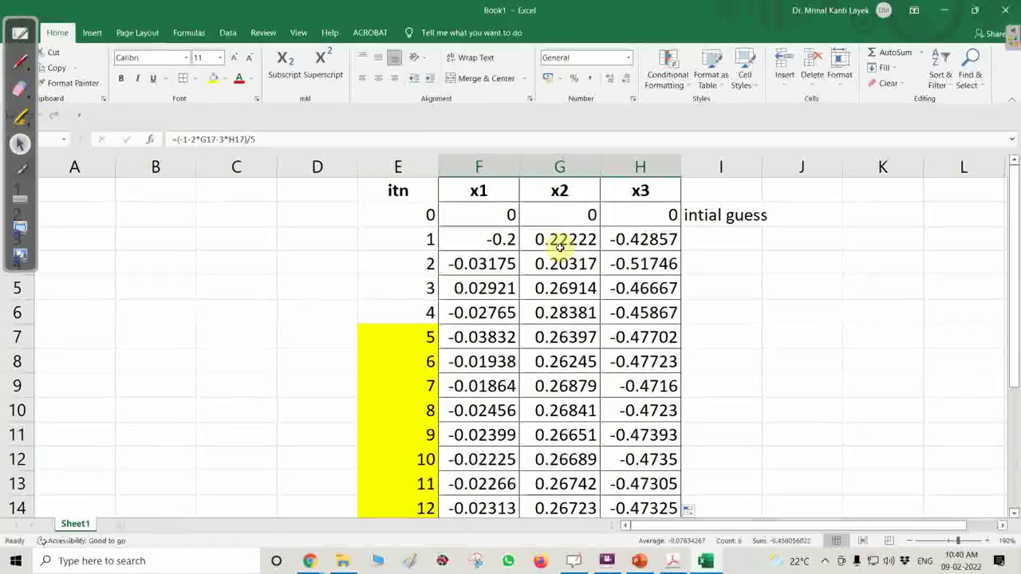
click(586, 263)
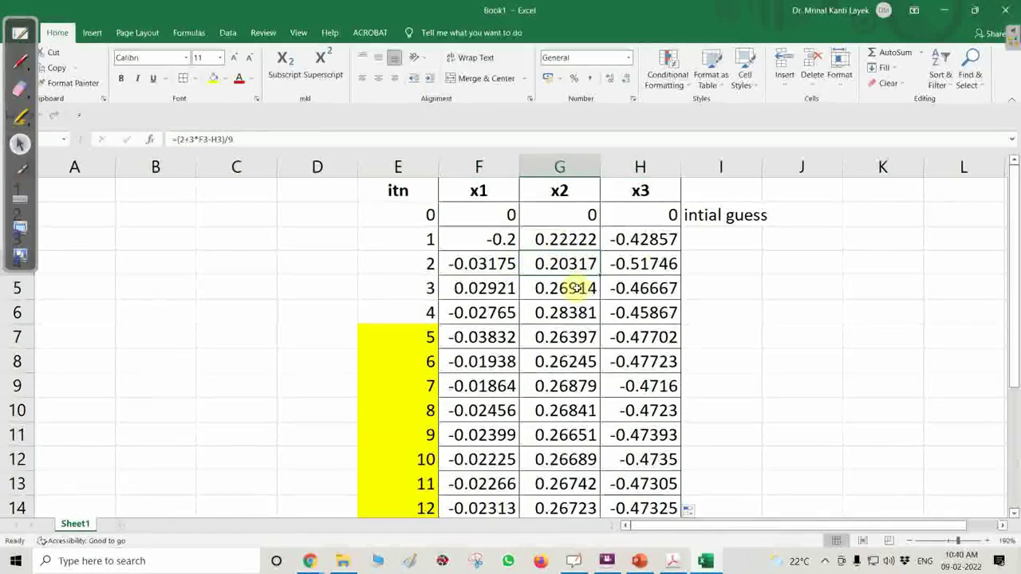
click(644, 238)
click(581, 263)
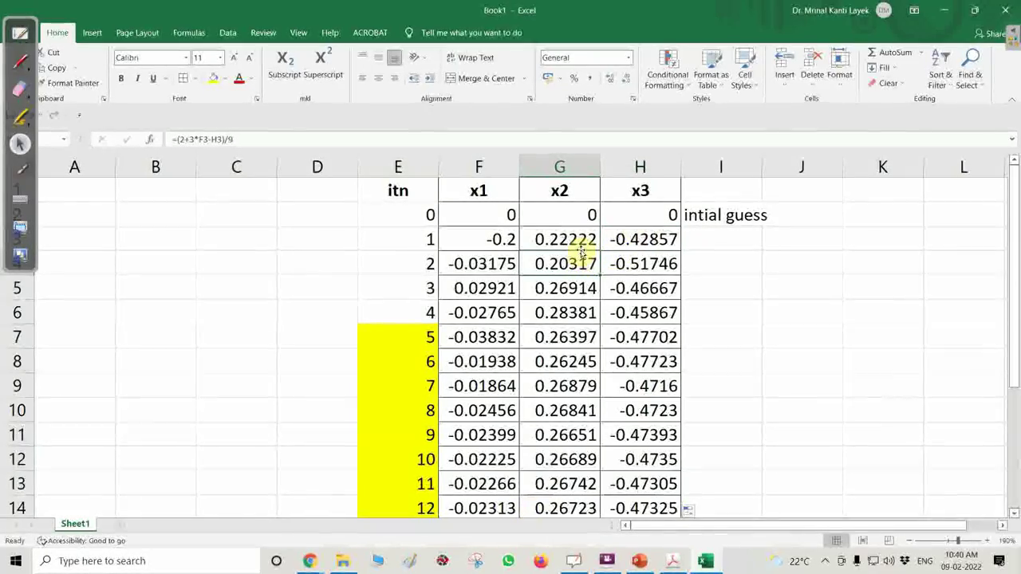
click(20, 36)
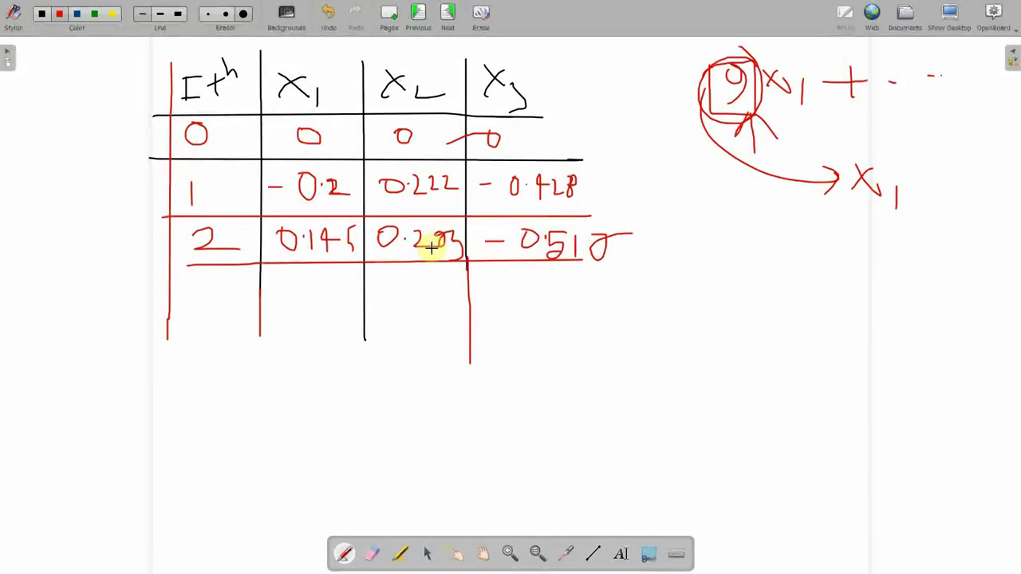
click(954, 13)
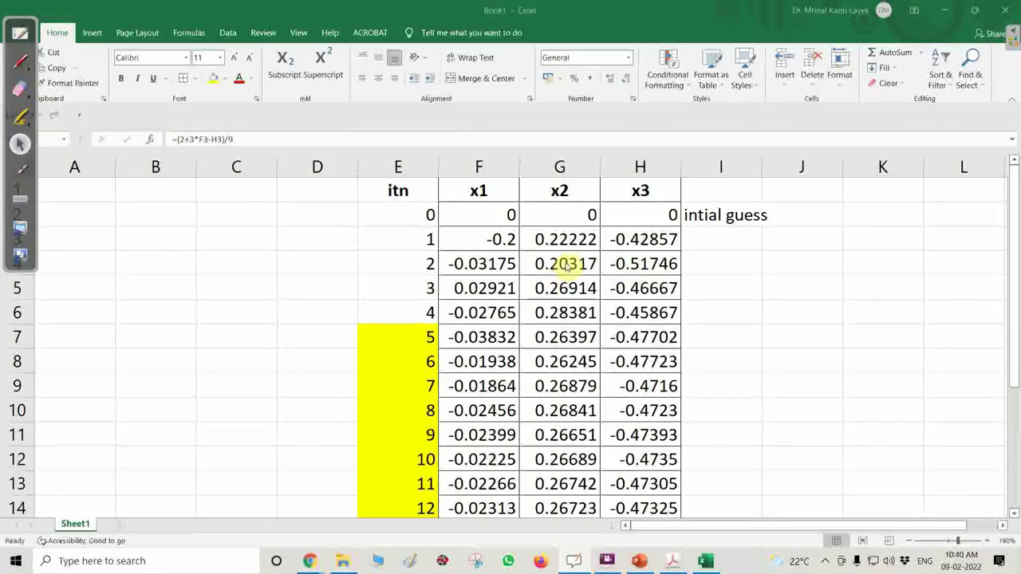
click(20, 33)
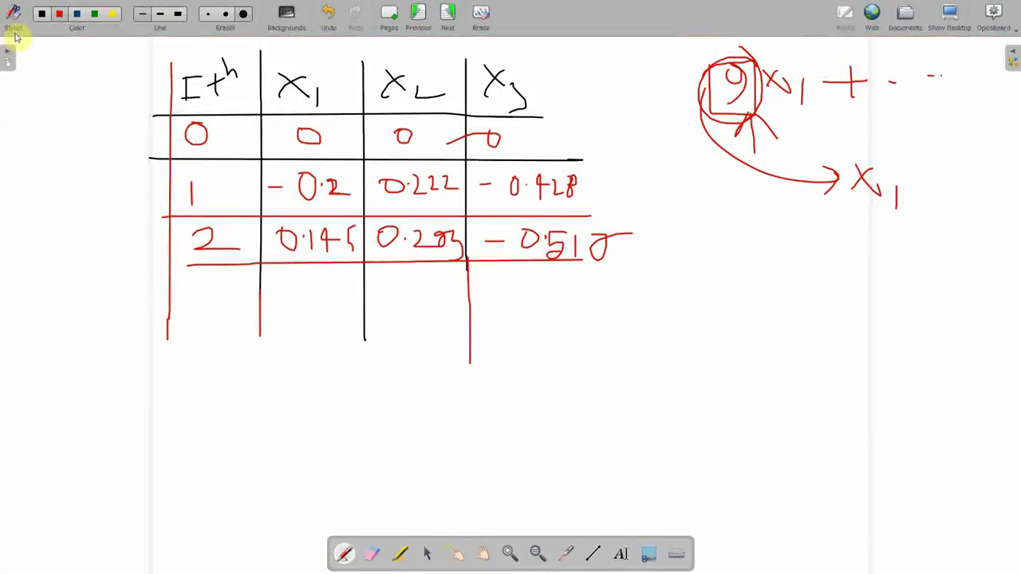
click(949, 14)
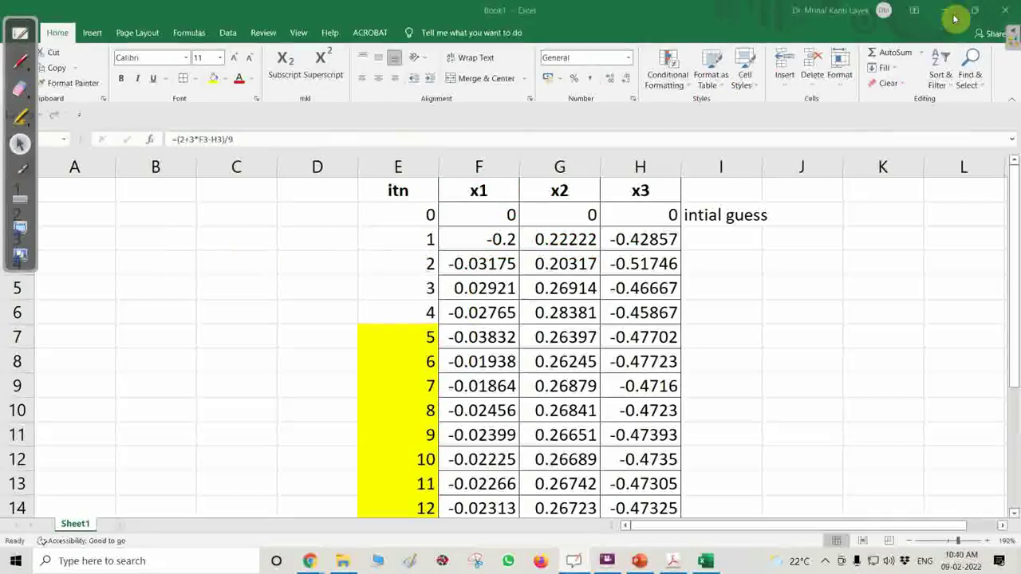
Step: Change the sign before 2*G3 to plus in the iteration 2 x1 formula (F4), making it =(-1+2*G3-3*H3)/5
click(496, 265)
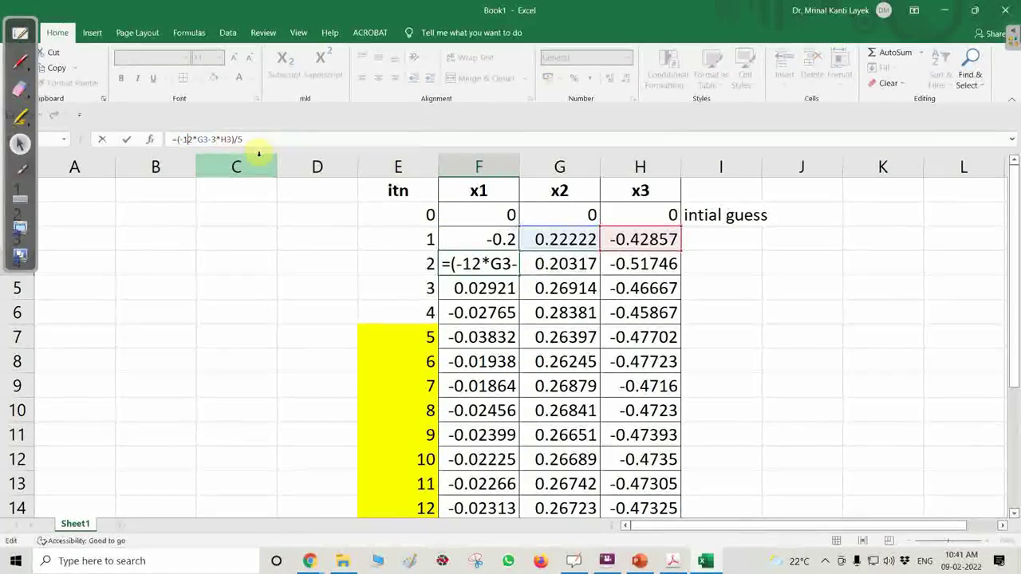
text(+)
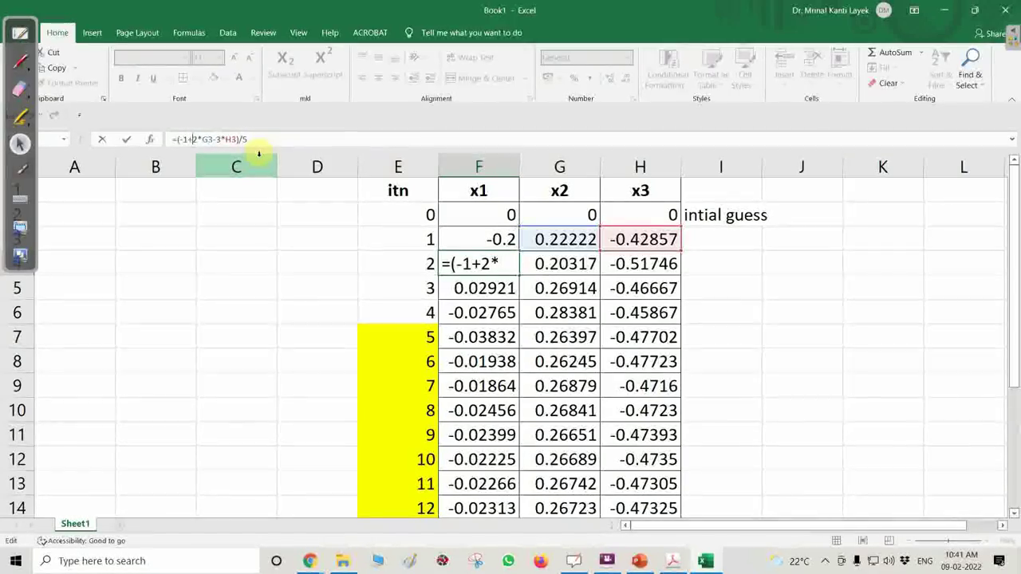
key(Return)
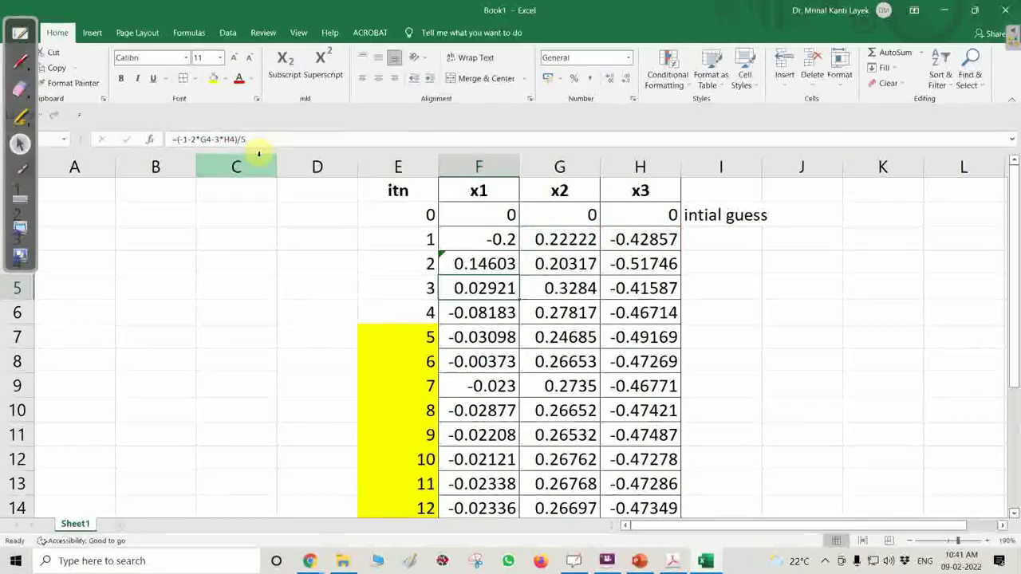
click(496, 268)
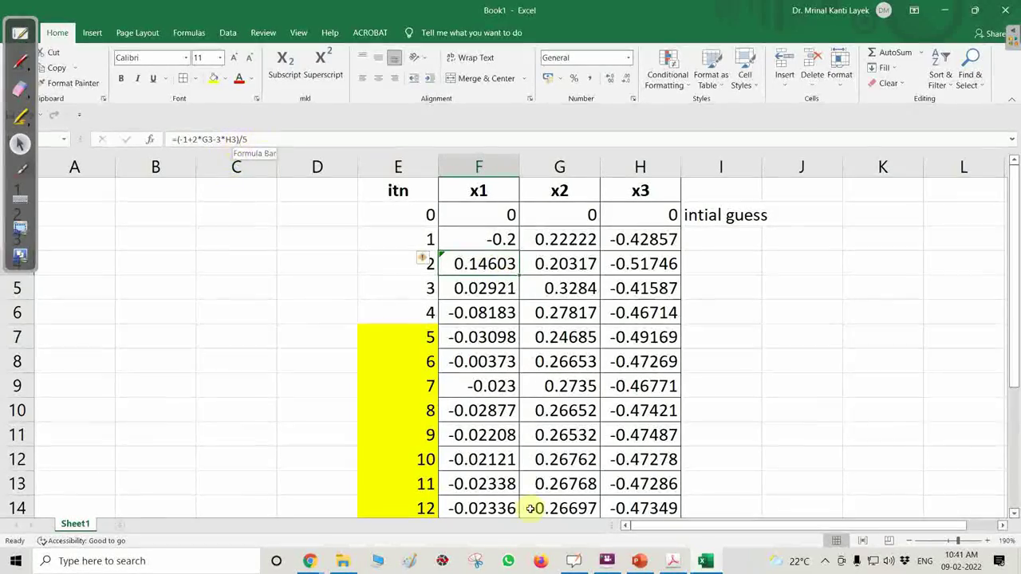
Step: Clear the x1, x2 and x3 values below iteration 2 and refill them from the iteration 2 formulas down through iteration 10
click(553, 271)
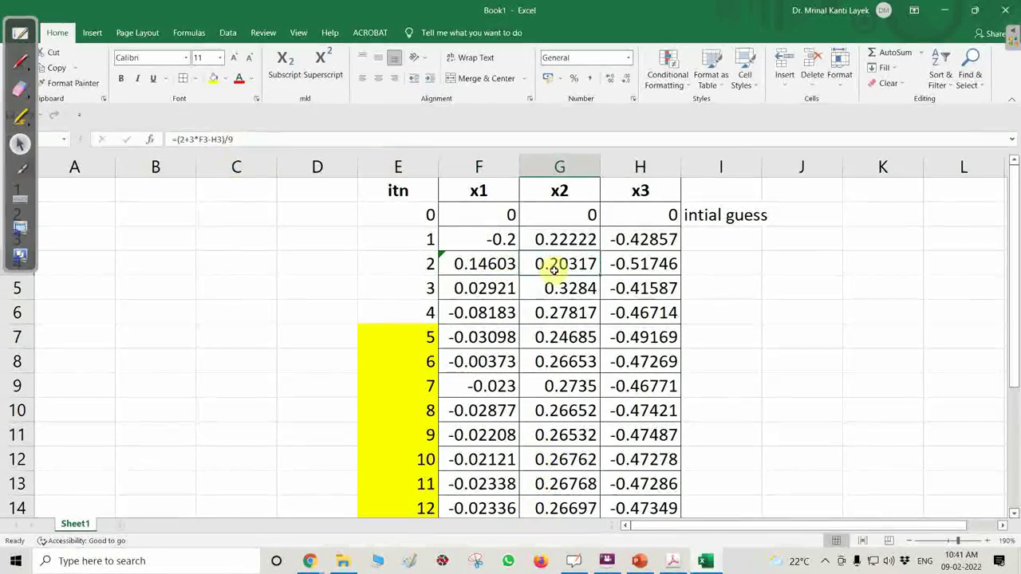
click(643, 269)
drag(487, 295, 654, 467)
key(Delete)
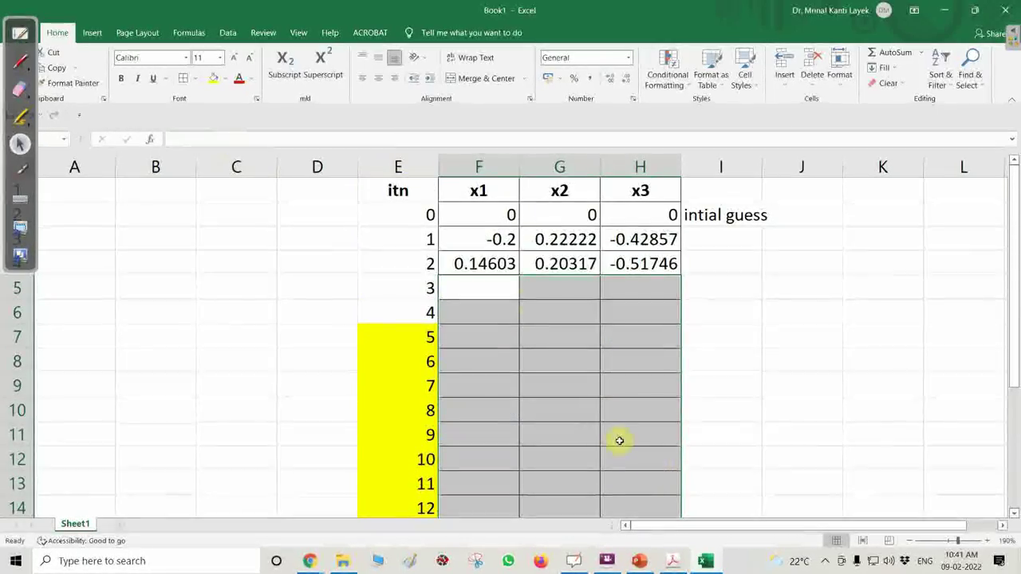
drag(472, 255, 675, 397)
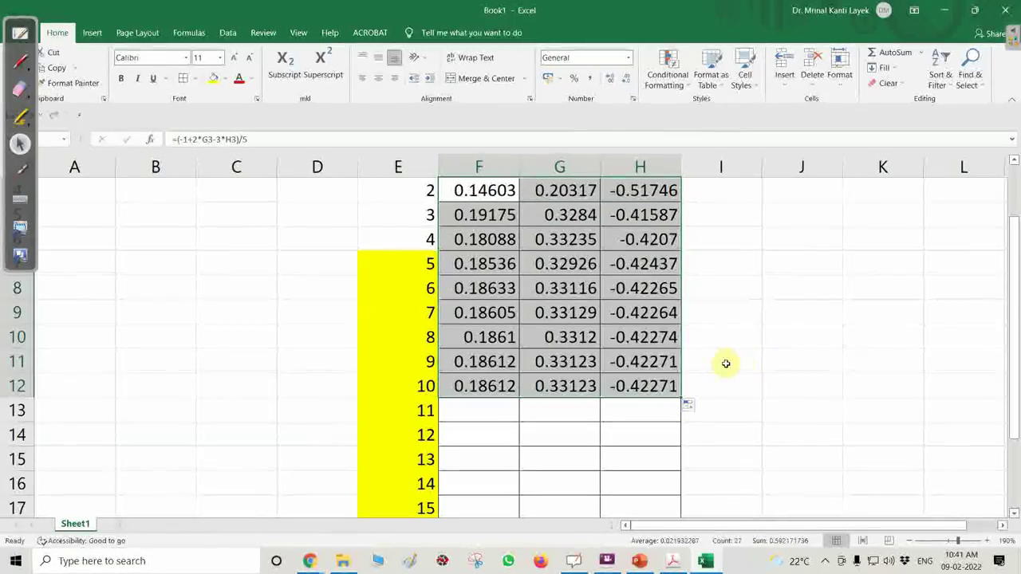
Step: Compare the x1, x2 and x3 values of iterations 6 to 8 and label the iteration 7 row "final" in cell I9
click(498, 339)
key(shift+Right)
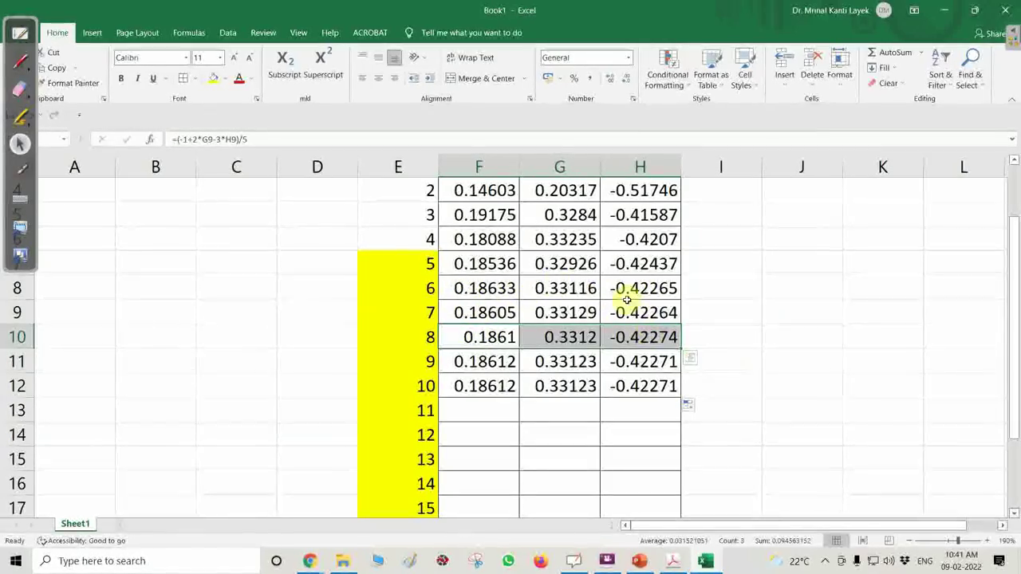
drag(550, 291, 660, 314)
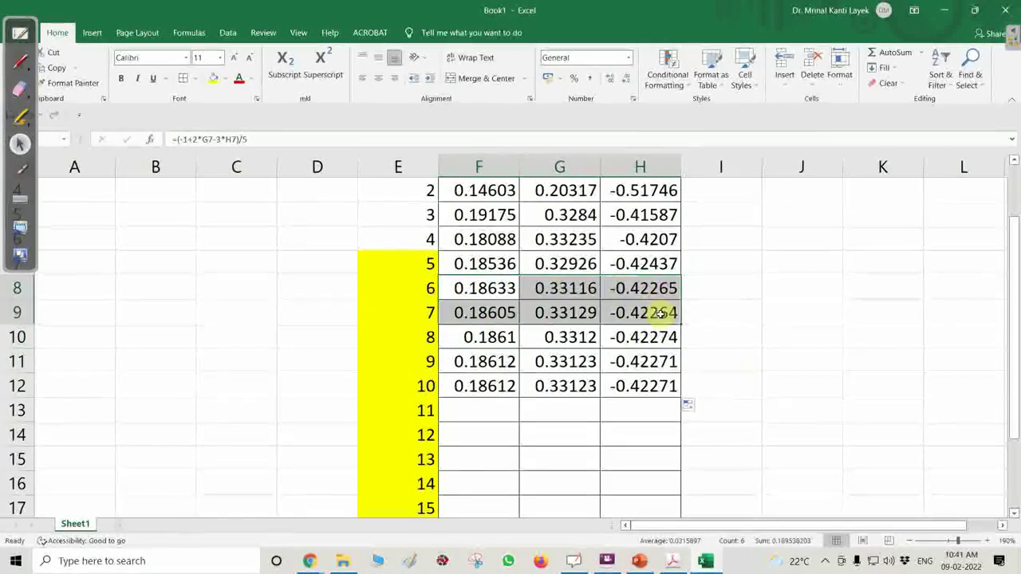
click(713, 314)
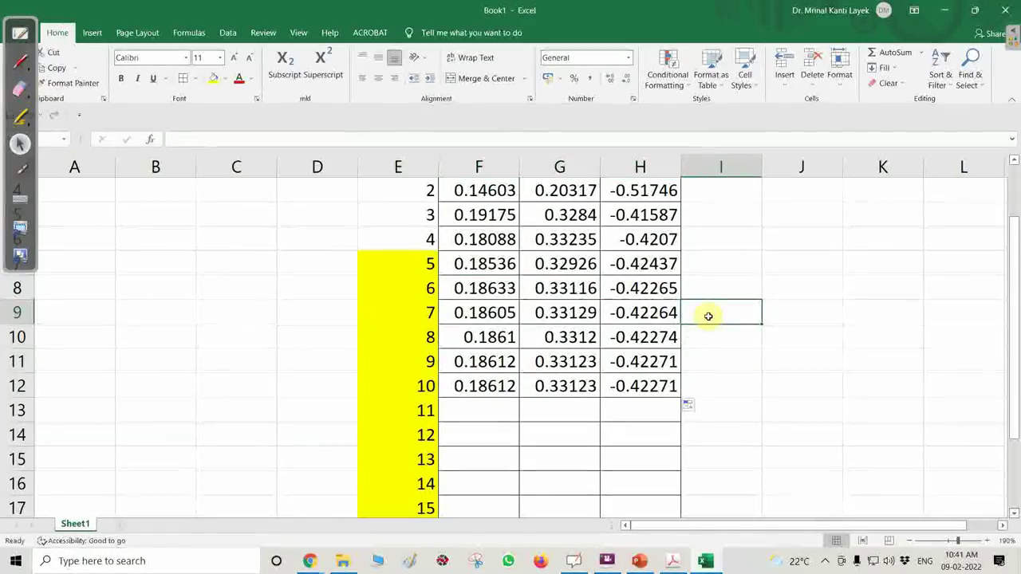
text(final)
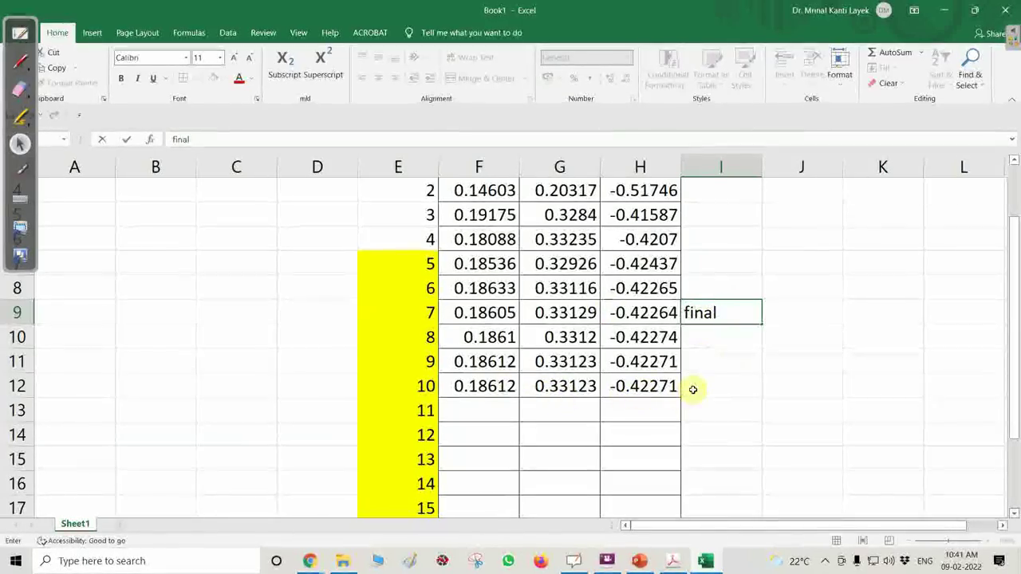
click(702, 349)
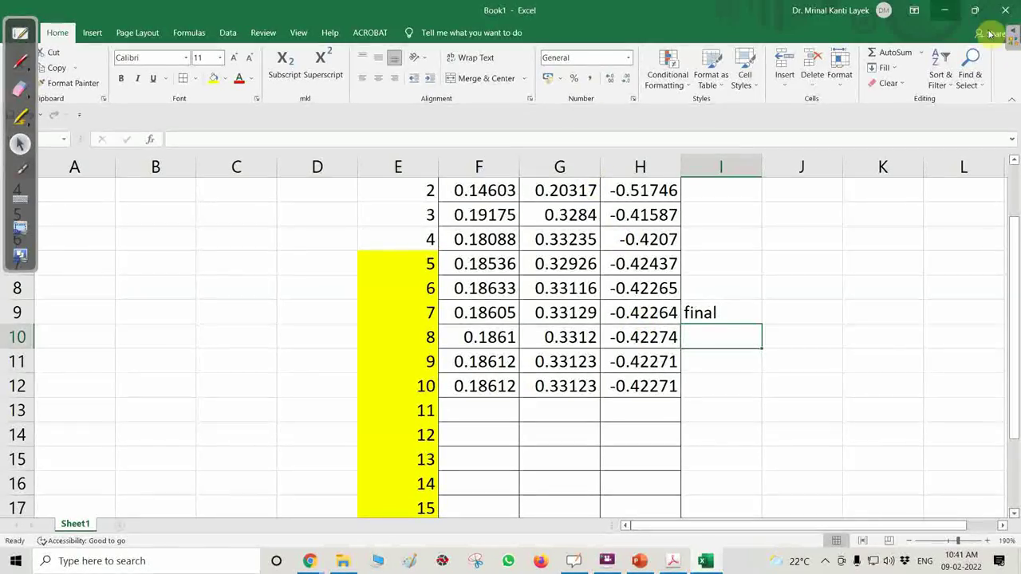
Step: Switch to the handwritten notes PDF in Acrobat, review the Jacobi exercise and solved iteration table, and minimize the PDF to return to PowerPoint
key(alt+Tab)
scroll(709, 269, down, 3)
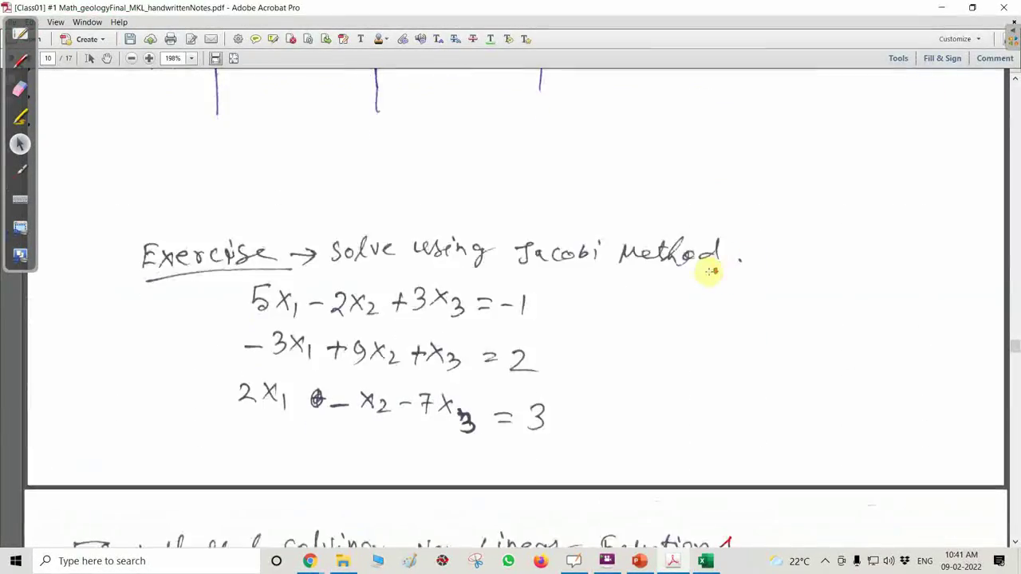
scroll(709, 269, up, 8)
scroll(709, 269, up, 5)
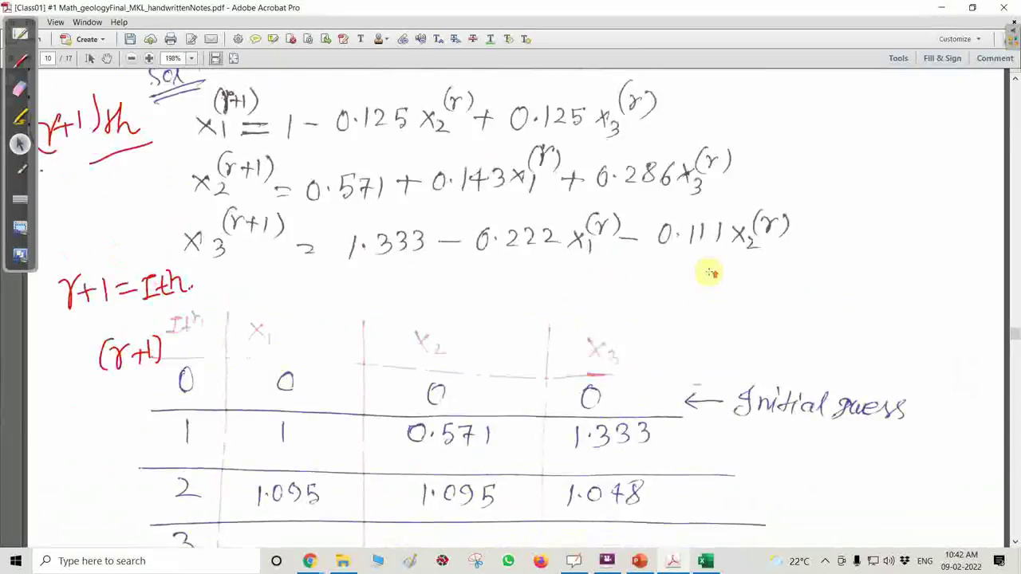
click(942, 7)
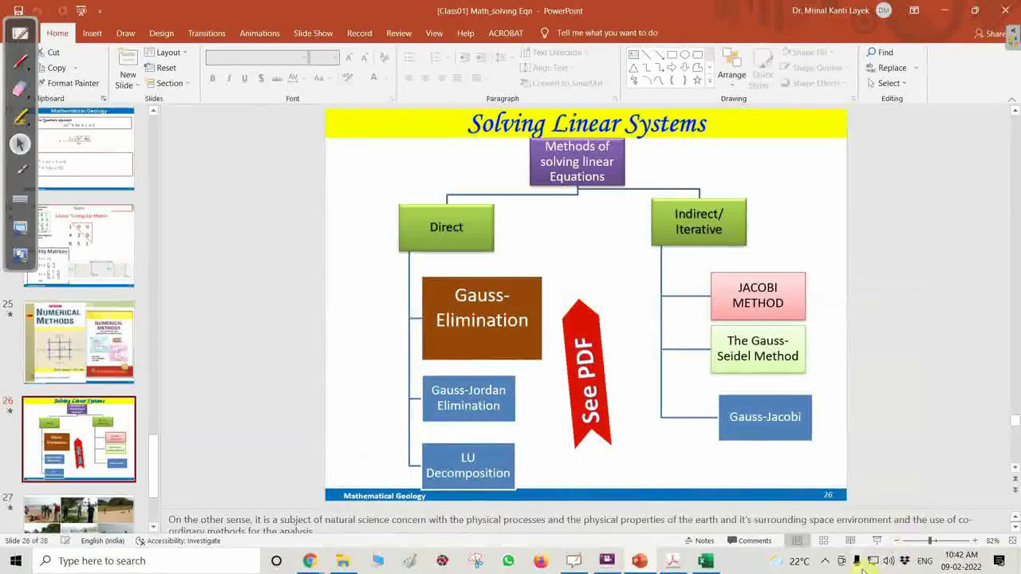